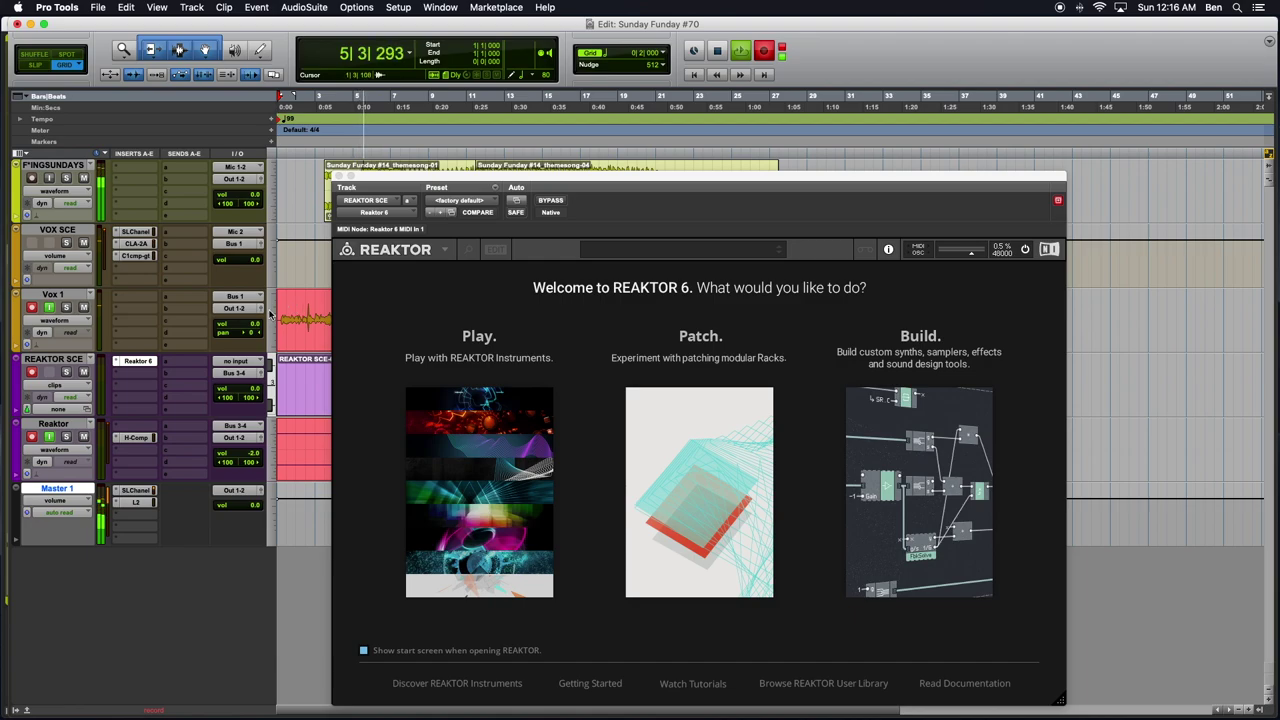
left_click(85, 243)
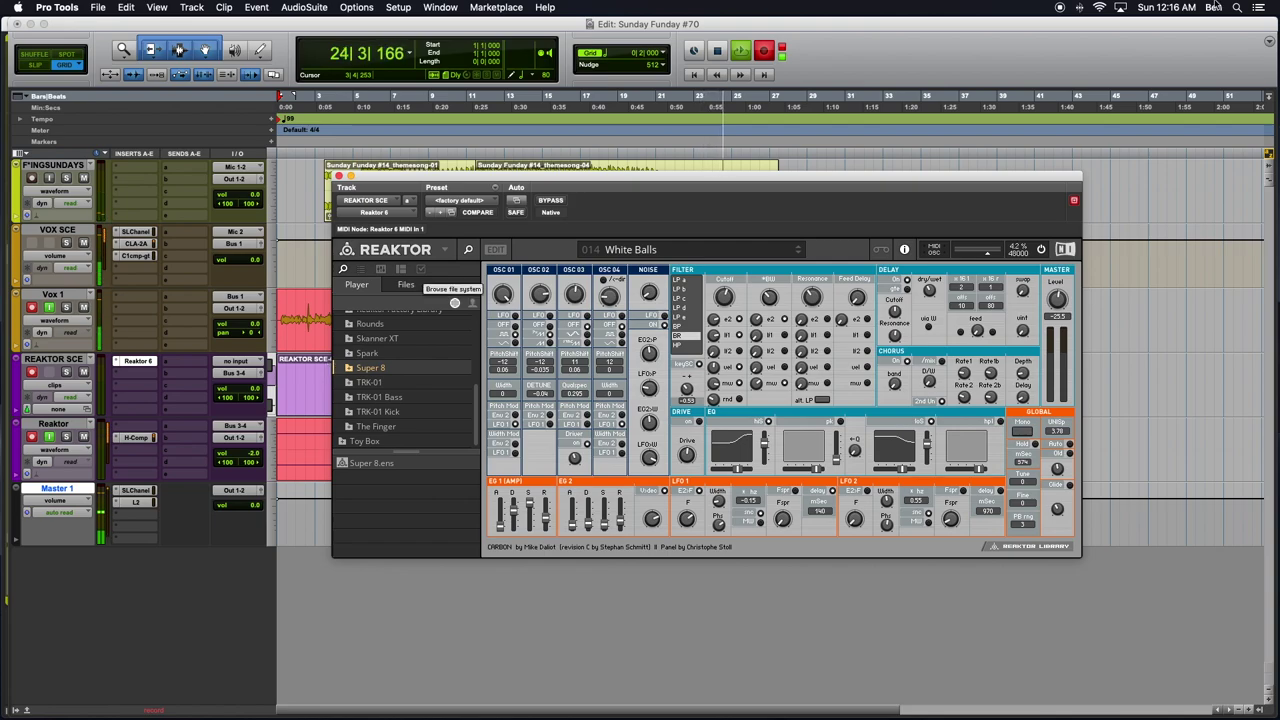
left_click(1165, 7)
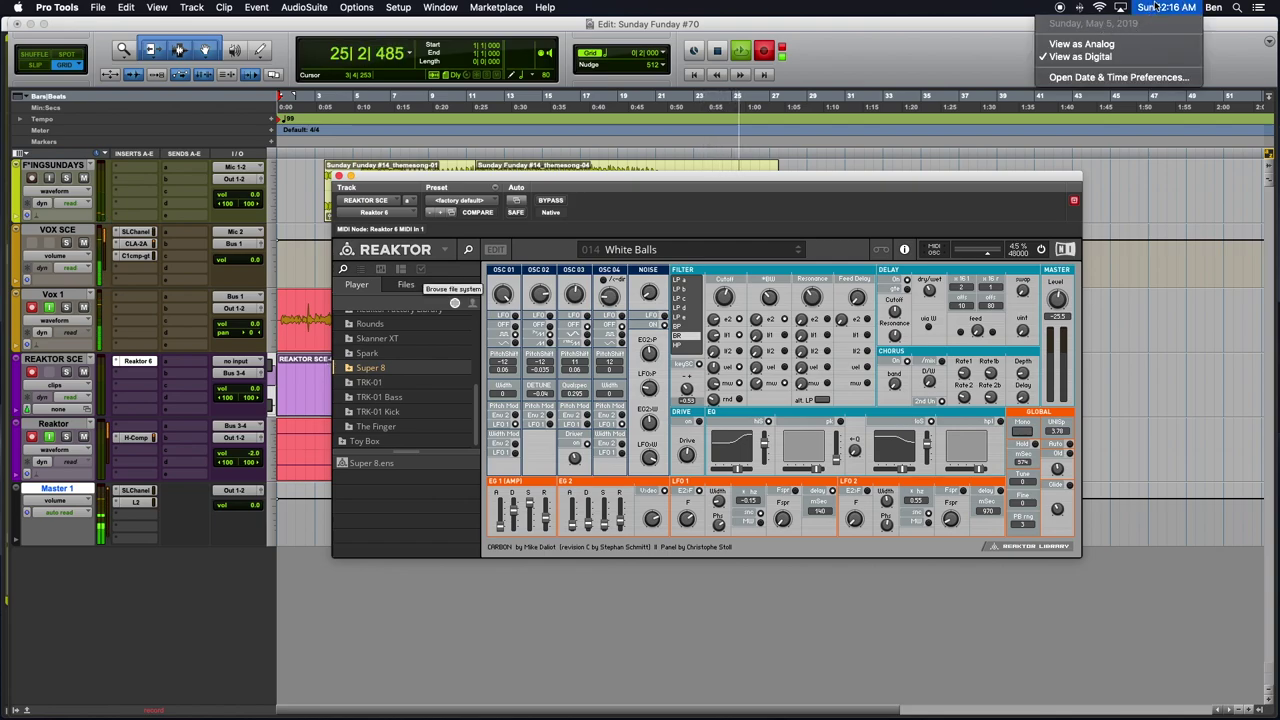
left_click(1155, 7)
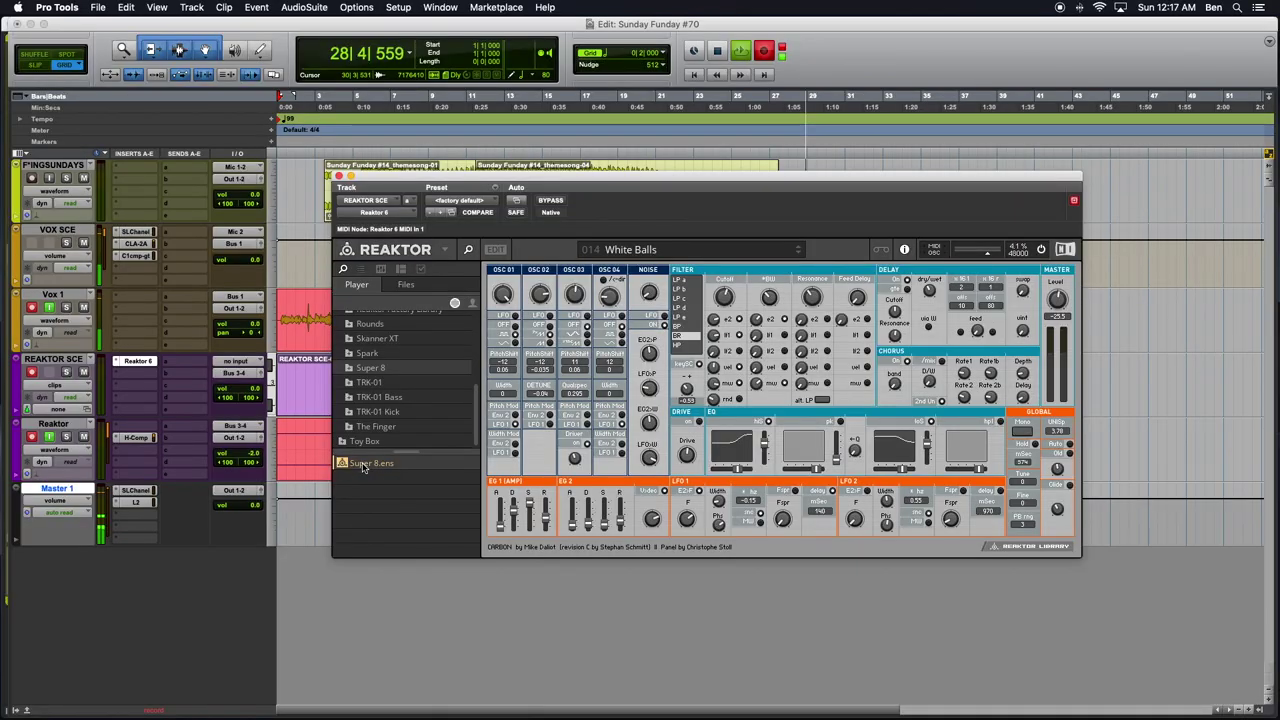
Load the Super 8.ens ensemble in Reaktor, hide the file browser, and reposition the plug-in window slightly lower
double_click(363, 465)
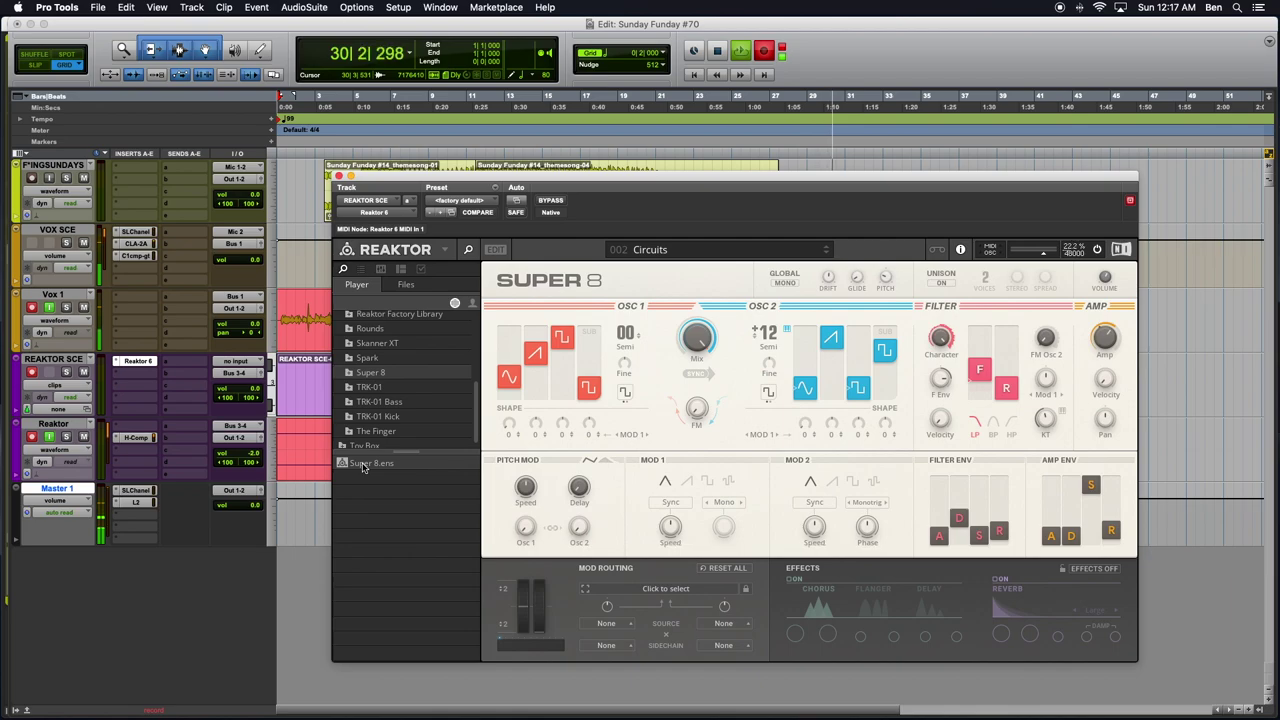
left_click(468, 249)
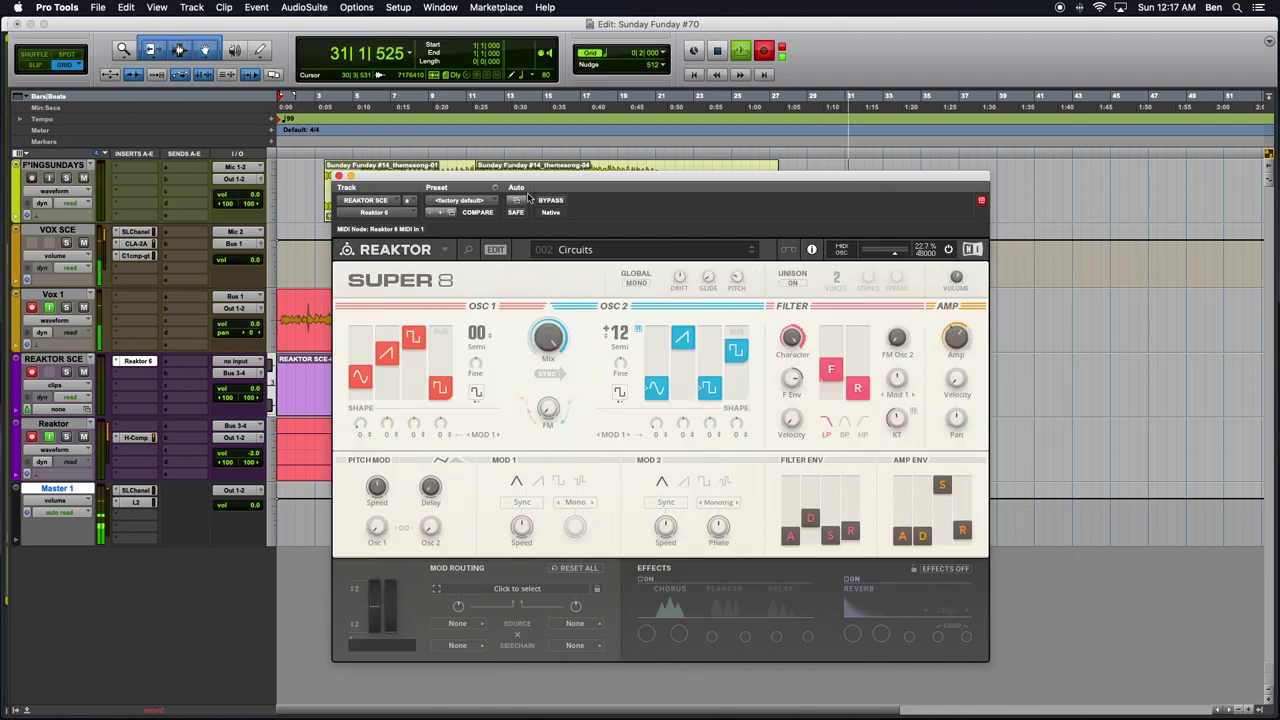
left_click_drag(483, 184, 485, 194)
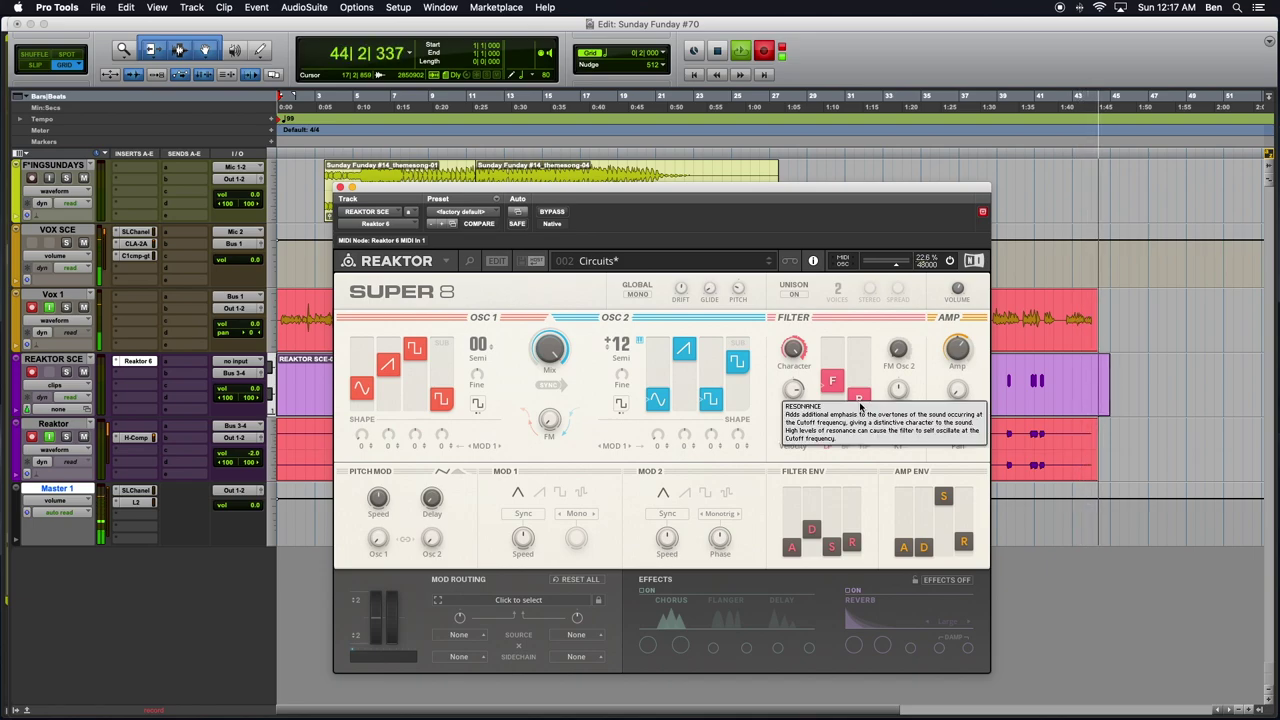
Assign the Super 8 filter cutoff to a hardware controller with MIDI & OSC Learn
right_click(840, 387)
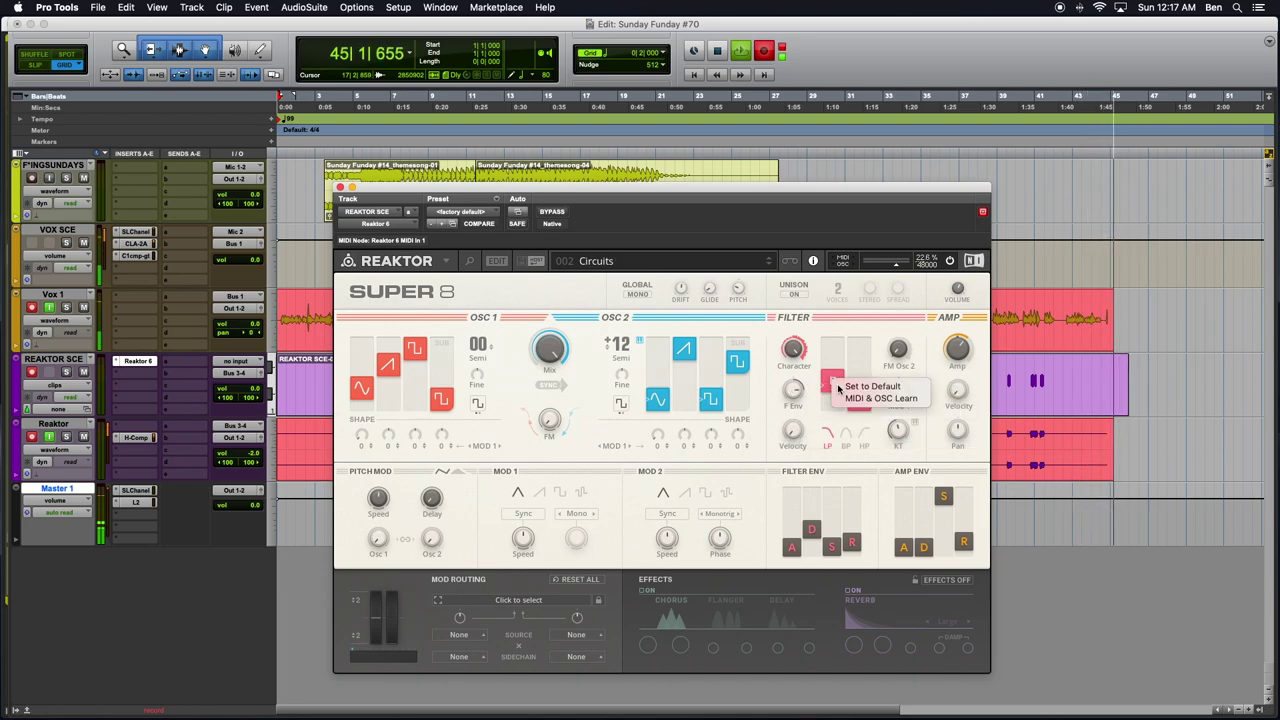
left_click(875, 398)
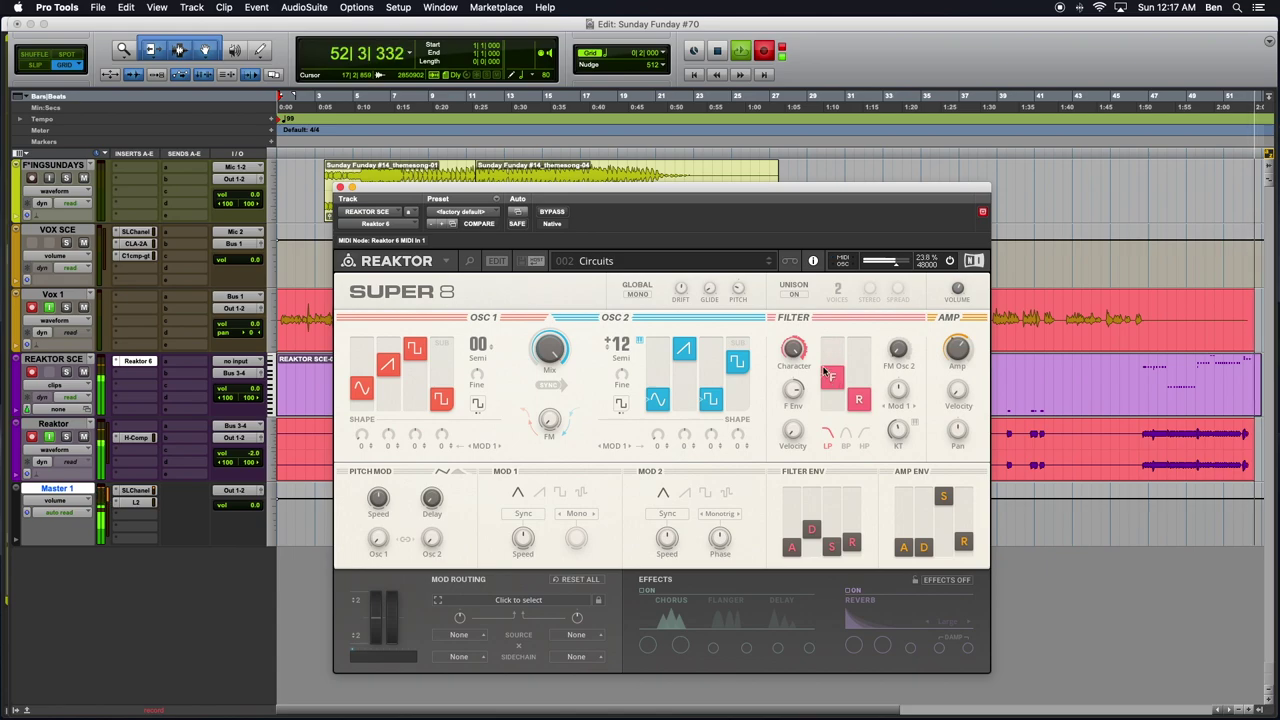
right_click(830, 378)
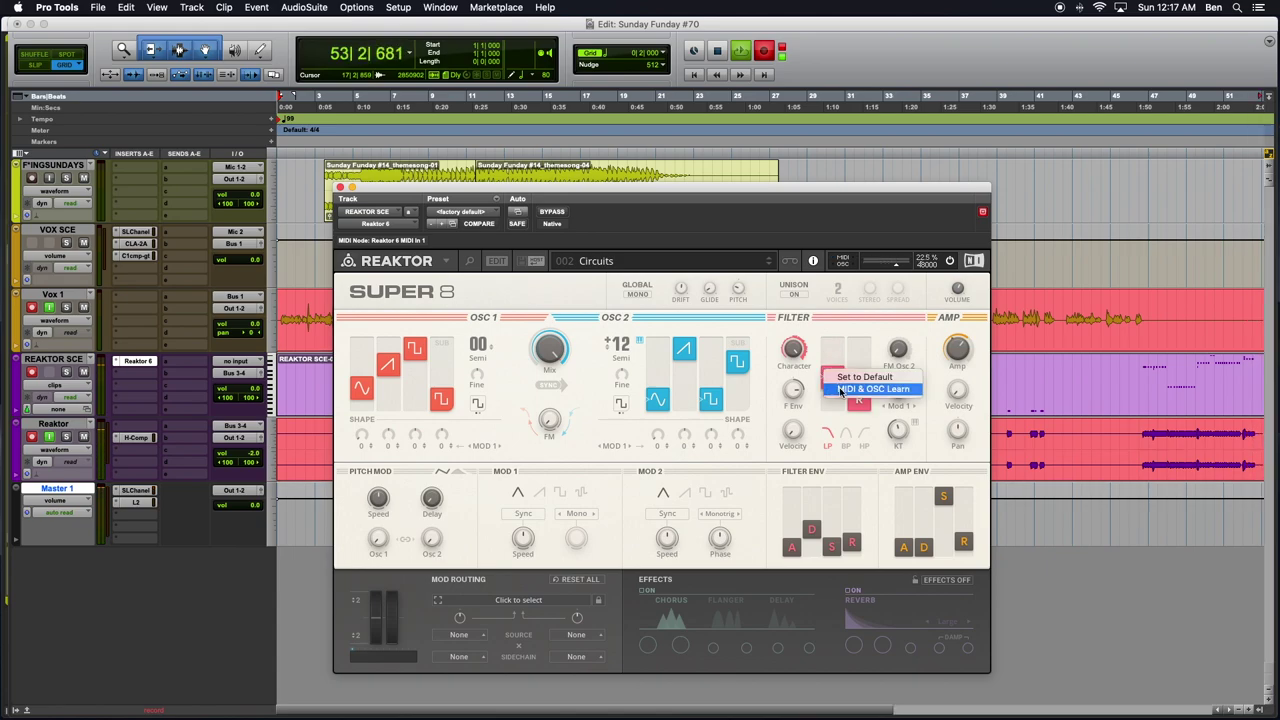
left_click(841, 389)
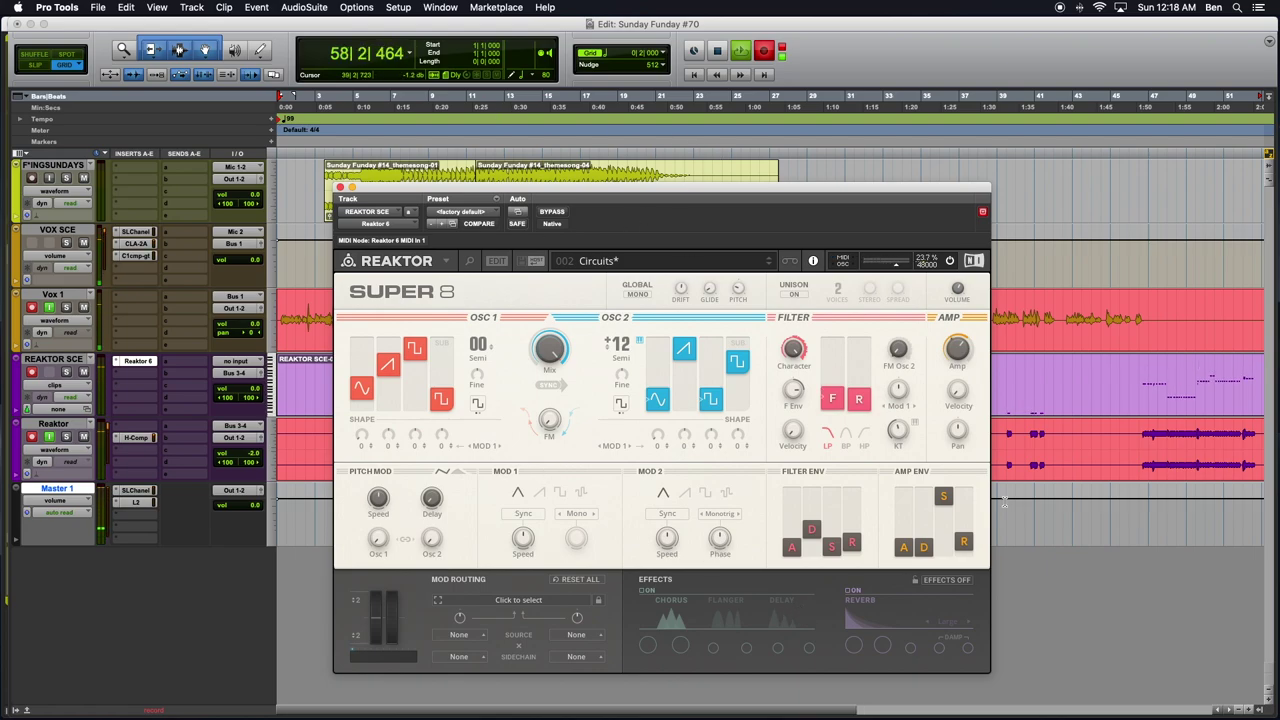
Load the INIT - Super 8 preset
key("super+bracketleft")
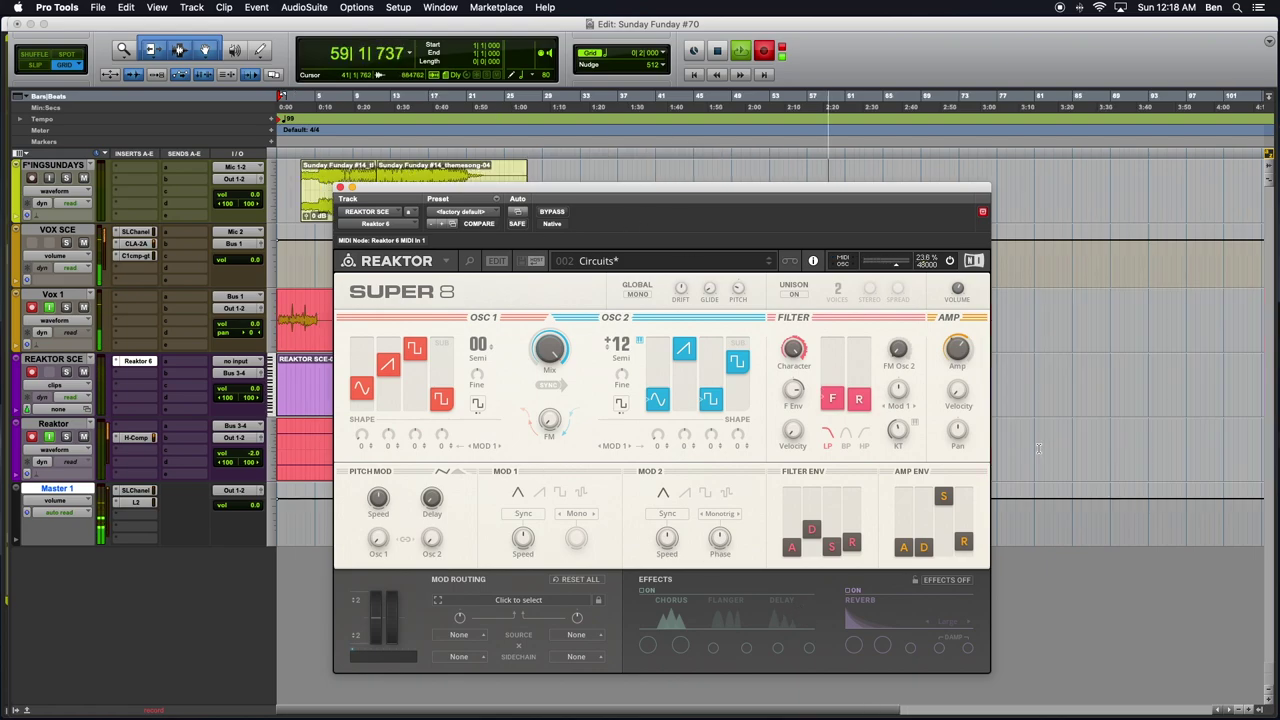
left_click(398, 291)
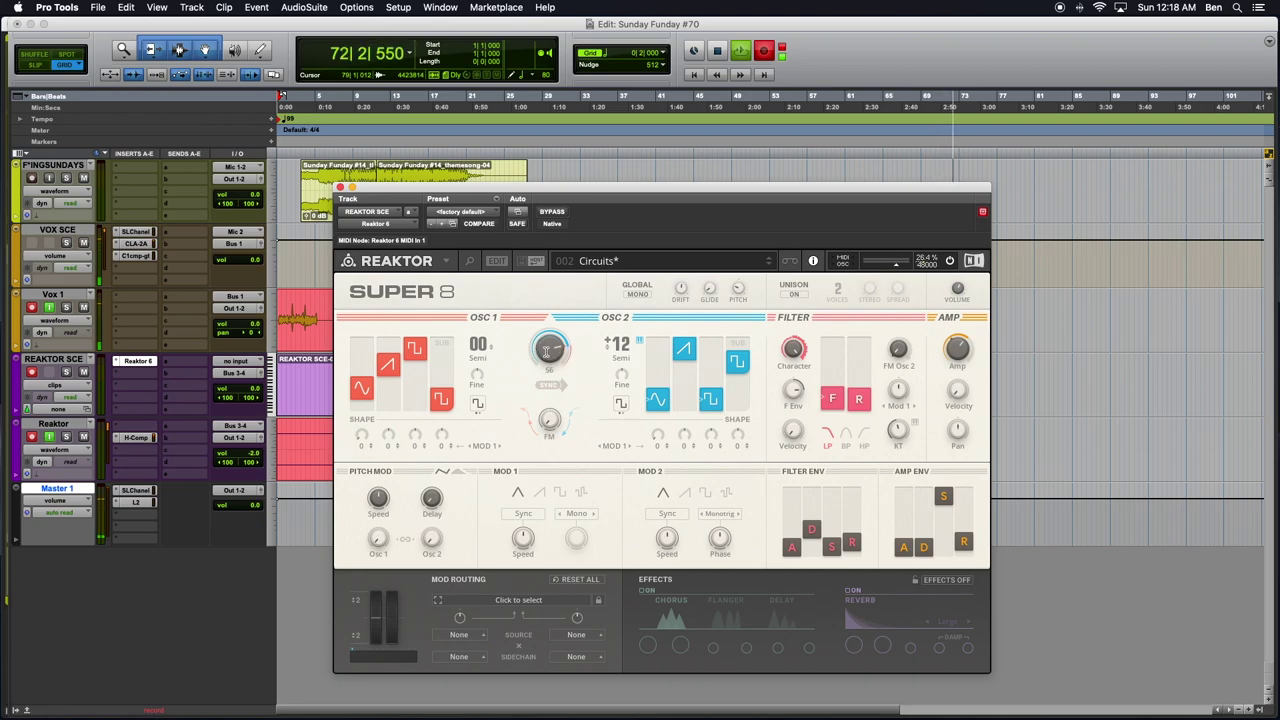
left_click(600, 261)
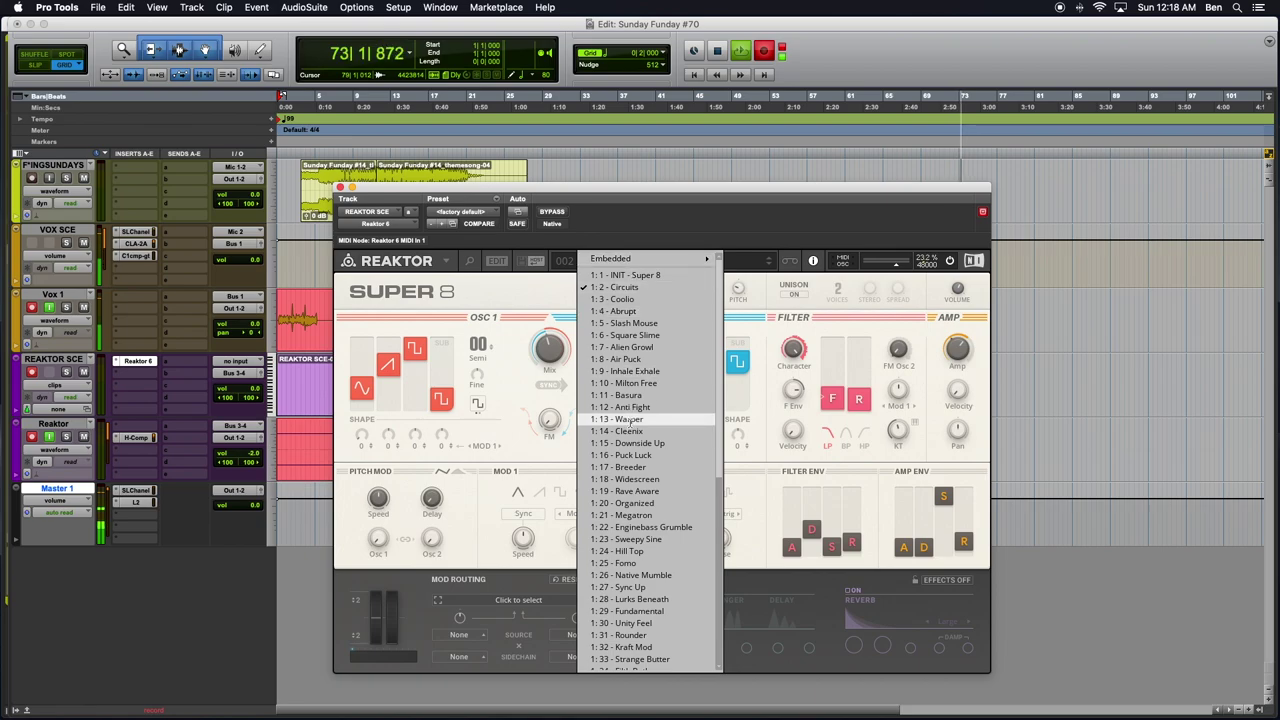
left_click(545, 296)
left_click(625, 261)
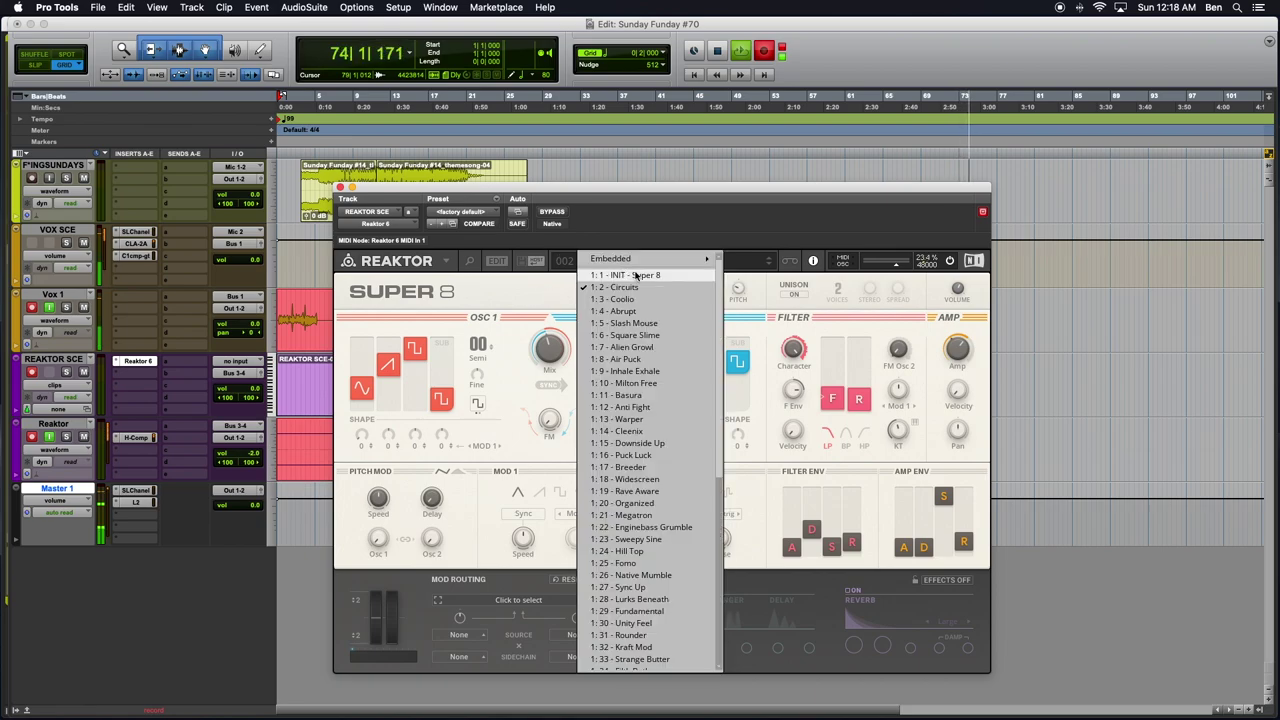
left_click(637, 276)
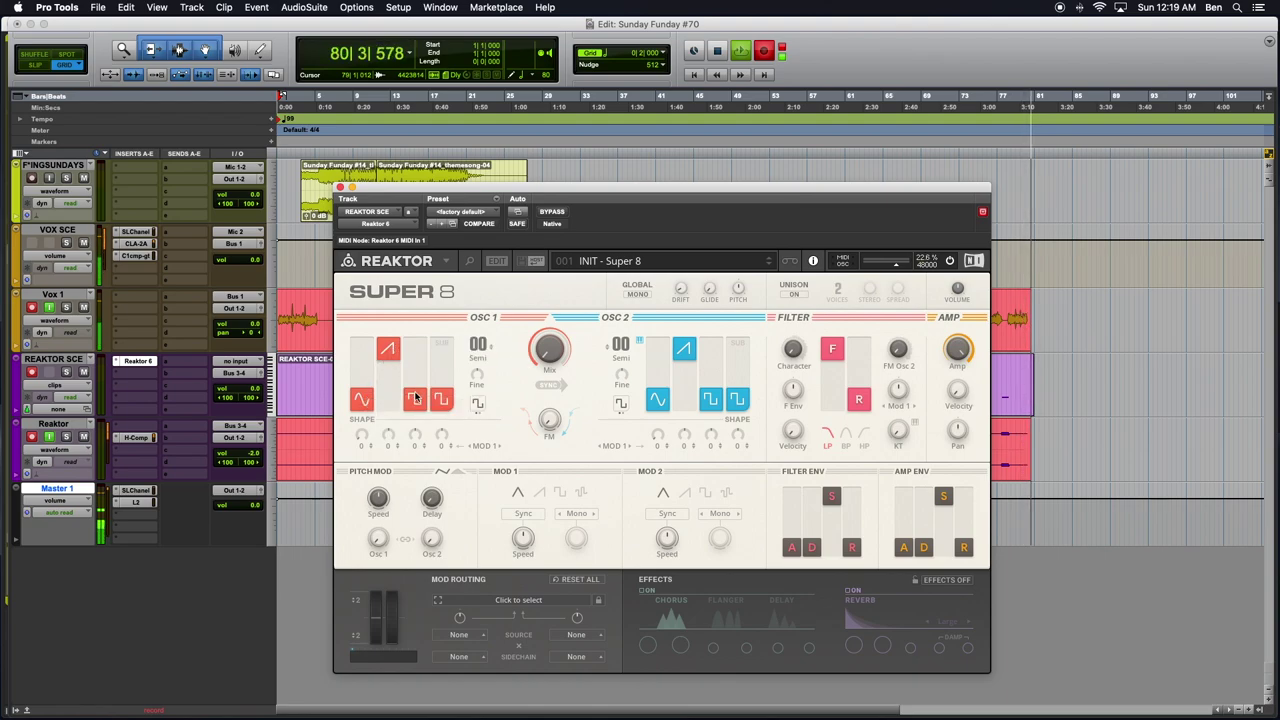
In OSC 1, set the sine and pulse levels to about halfway and raise the sub level to full
left_click(479, 403)
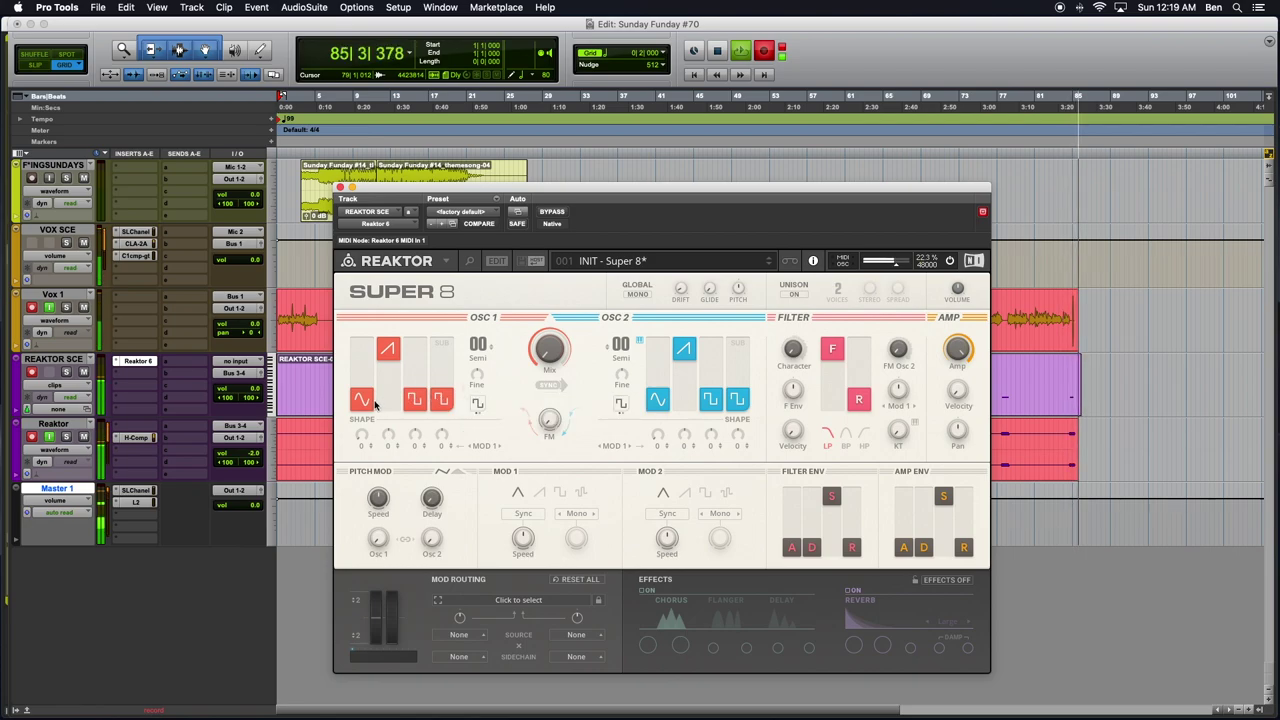
left_click_drag(363, 400, 362, 332)
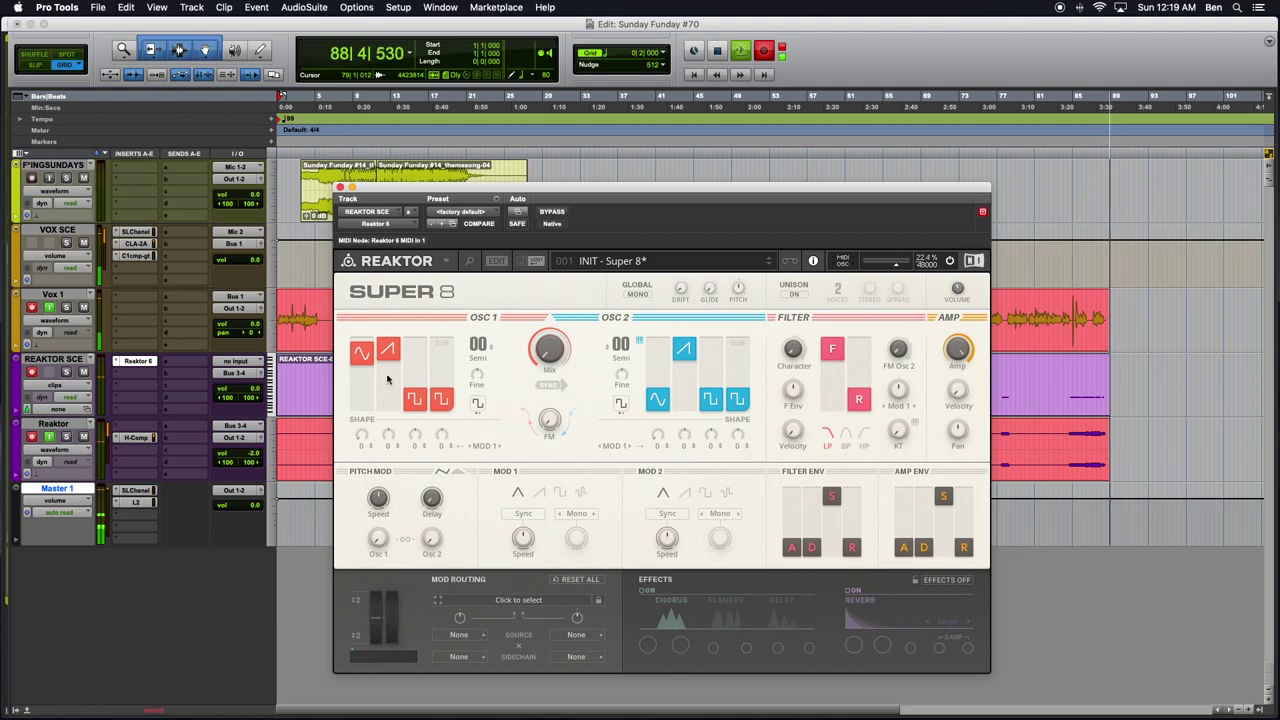
left_click_drag(414, 399, 448, 309)
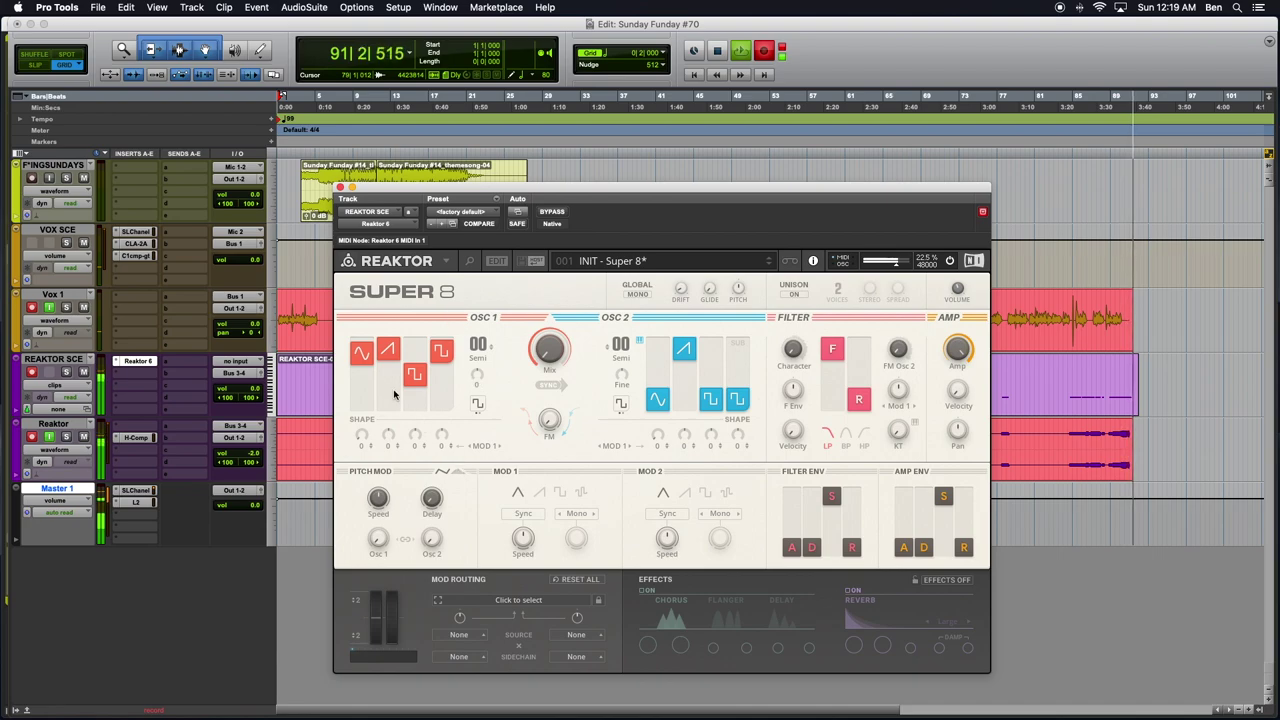
left_click_drag(362, 352, 368, 375)
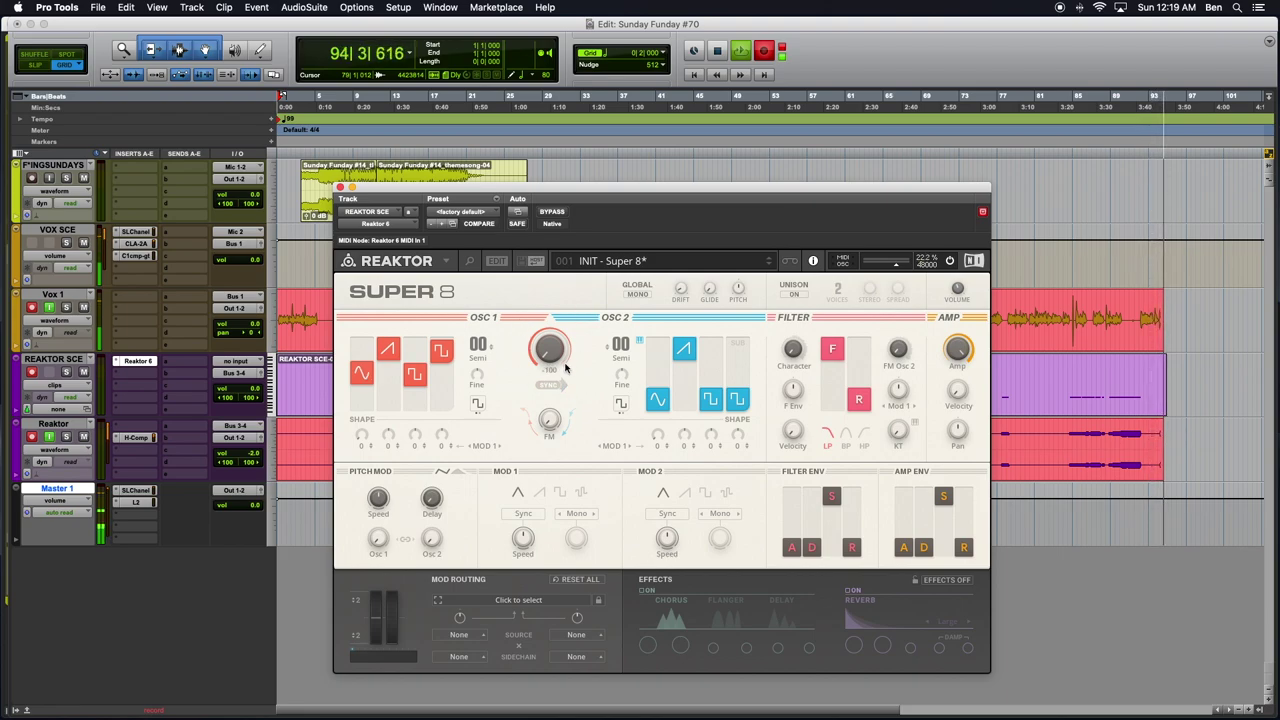
Turn the oscillator mix fully to OSC 2 and switch its sub waveform to white noise
left_click_drag(548, 350, 549, 228)
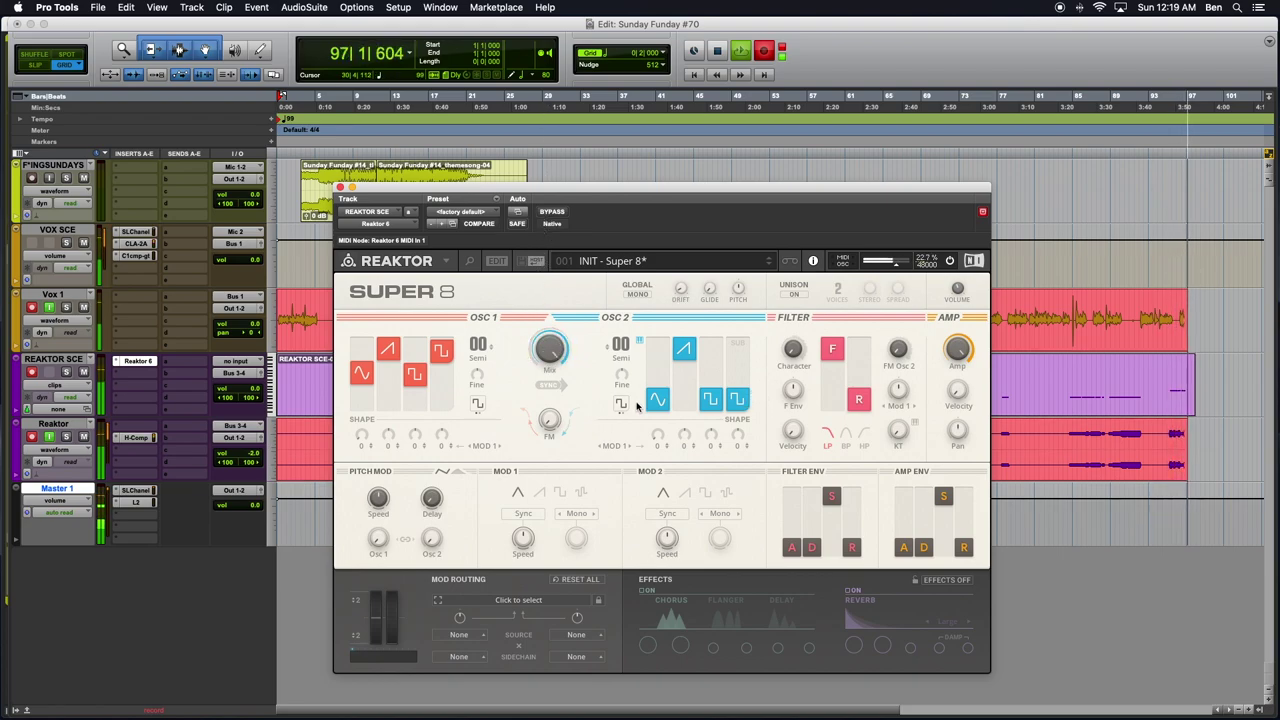
left_click(736, 396)
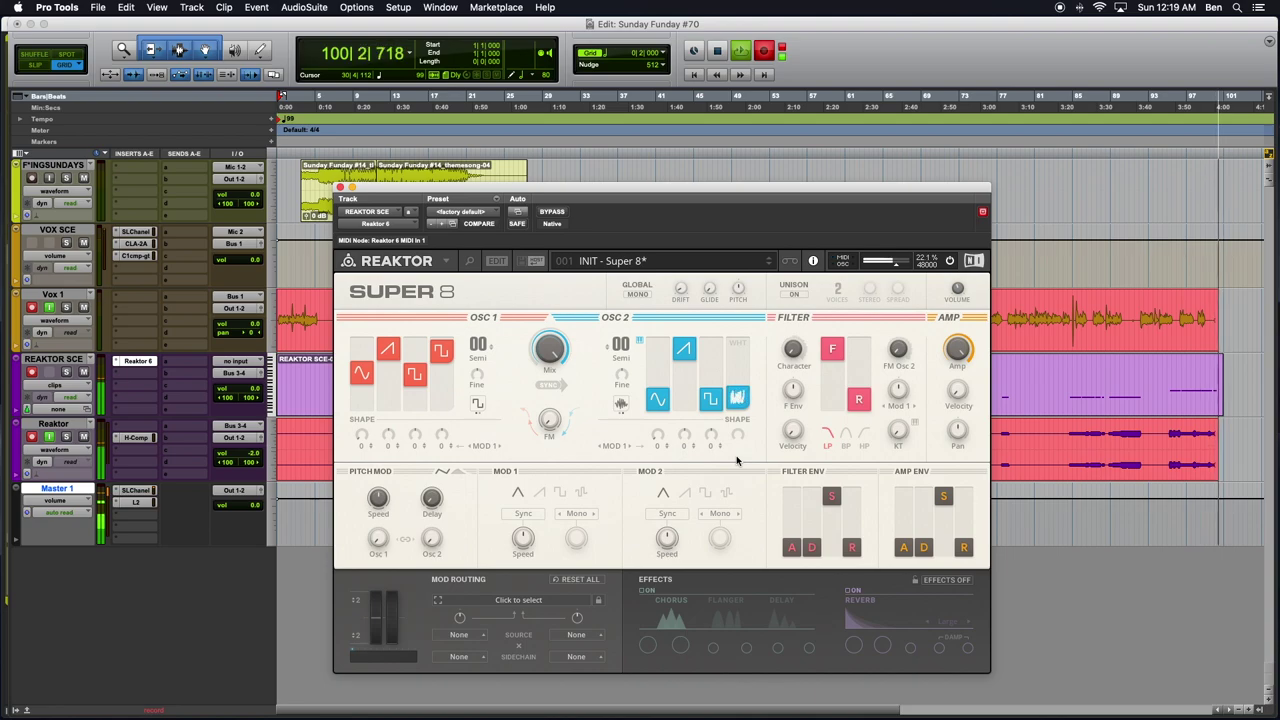
left_click(740, 400)
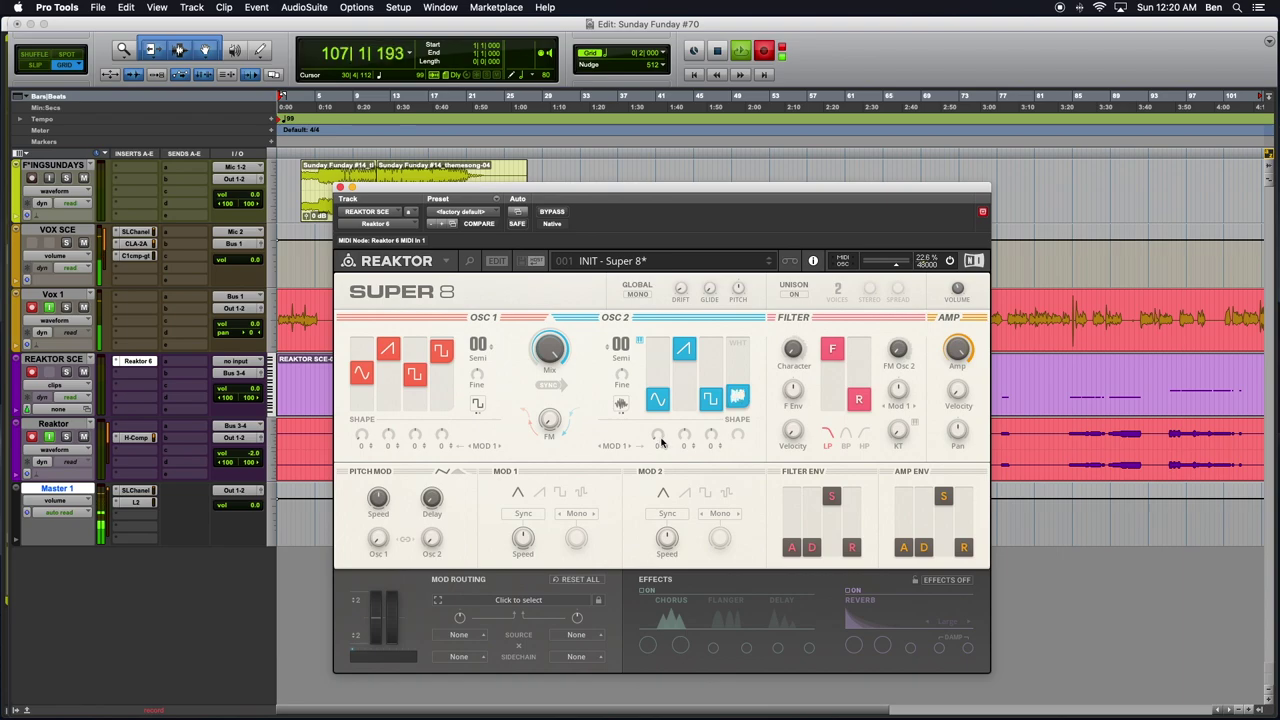
Raise the shape of OSC 2's saw wave and bring the oscillator mix back to about the centre
left_click(658, 400)
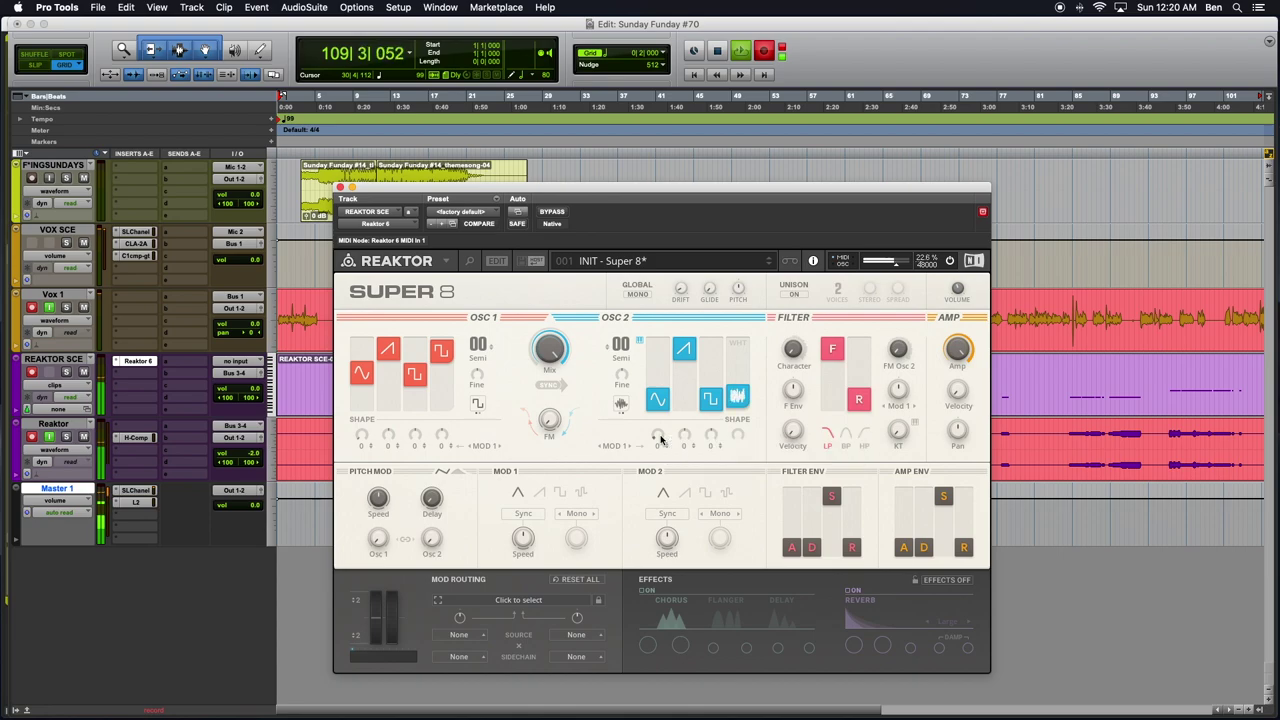
left_click_drag(686, 436, 689, 429)
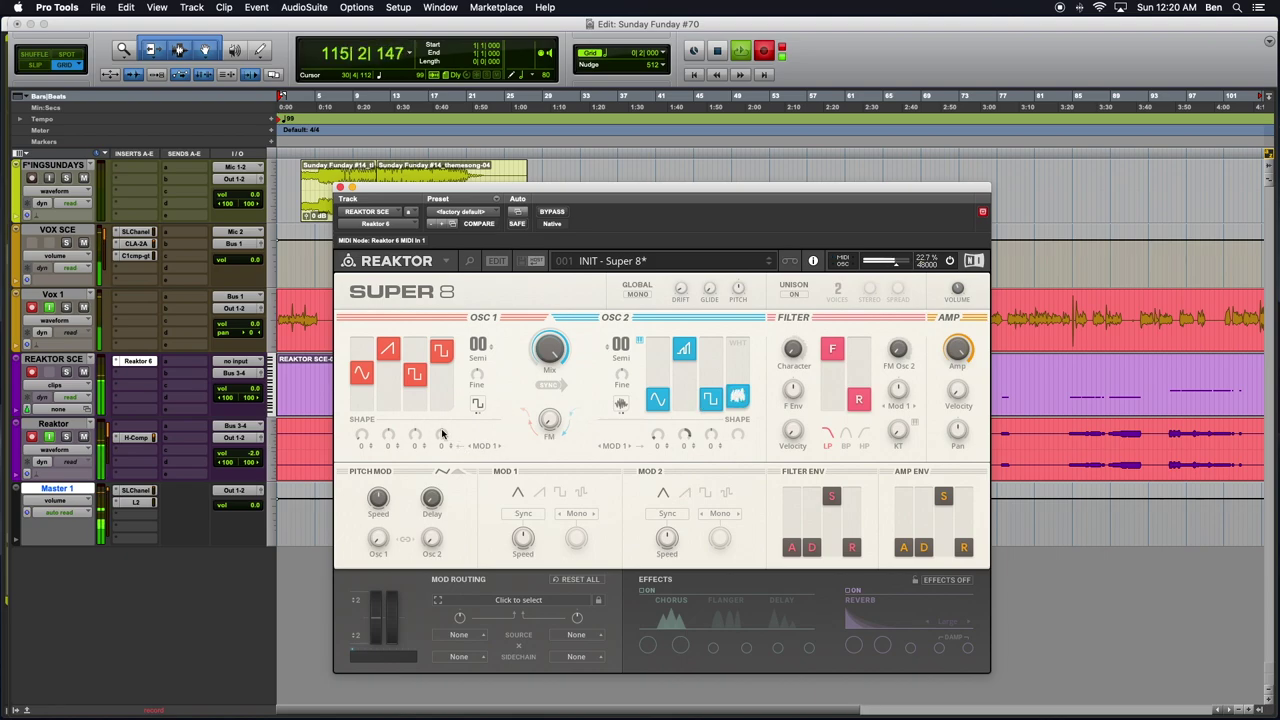
mouse_move(549, 362)
left_click_drag(549, 362, 547, 453)
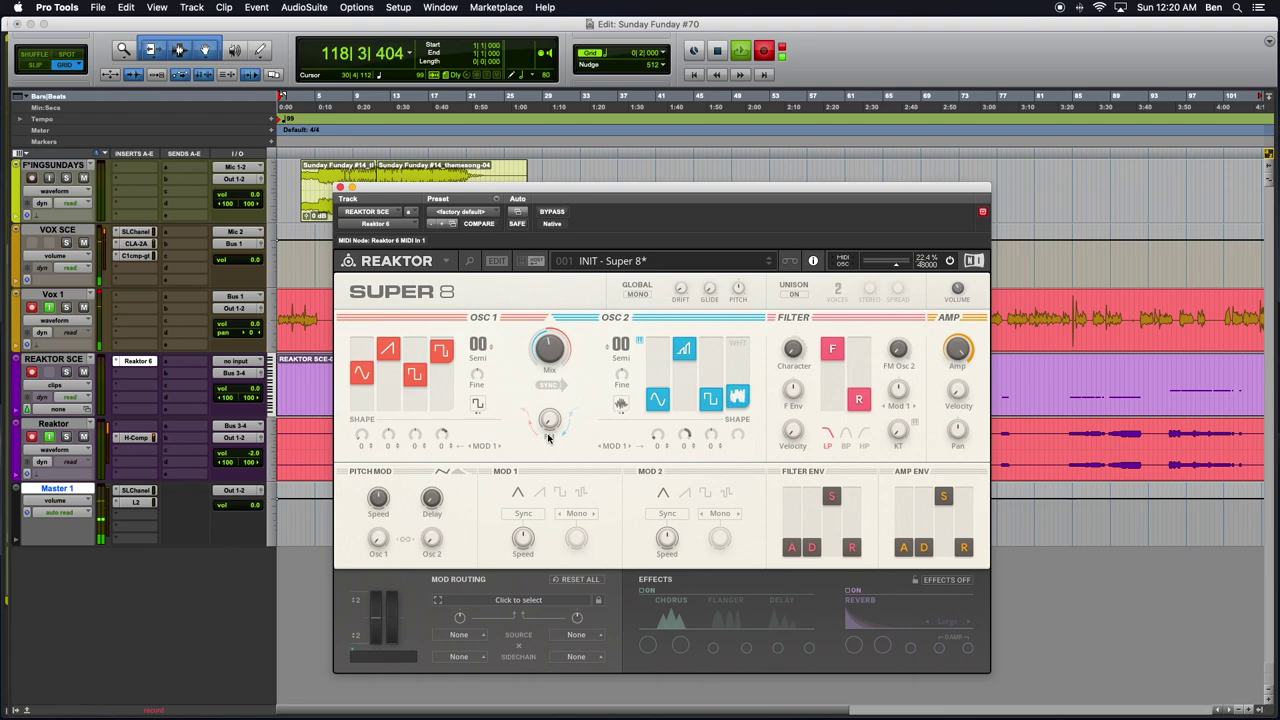
Assign the filter's cutoff and resonance to hardware controllers with MIDI & OSC Learn
right_click(835, 355)
left_click(845, 365)
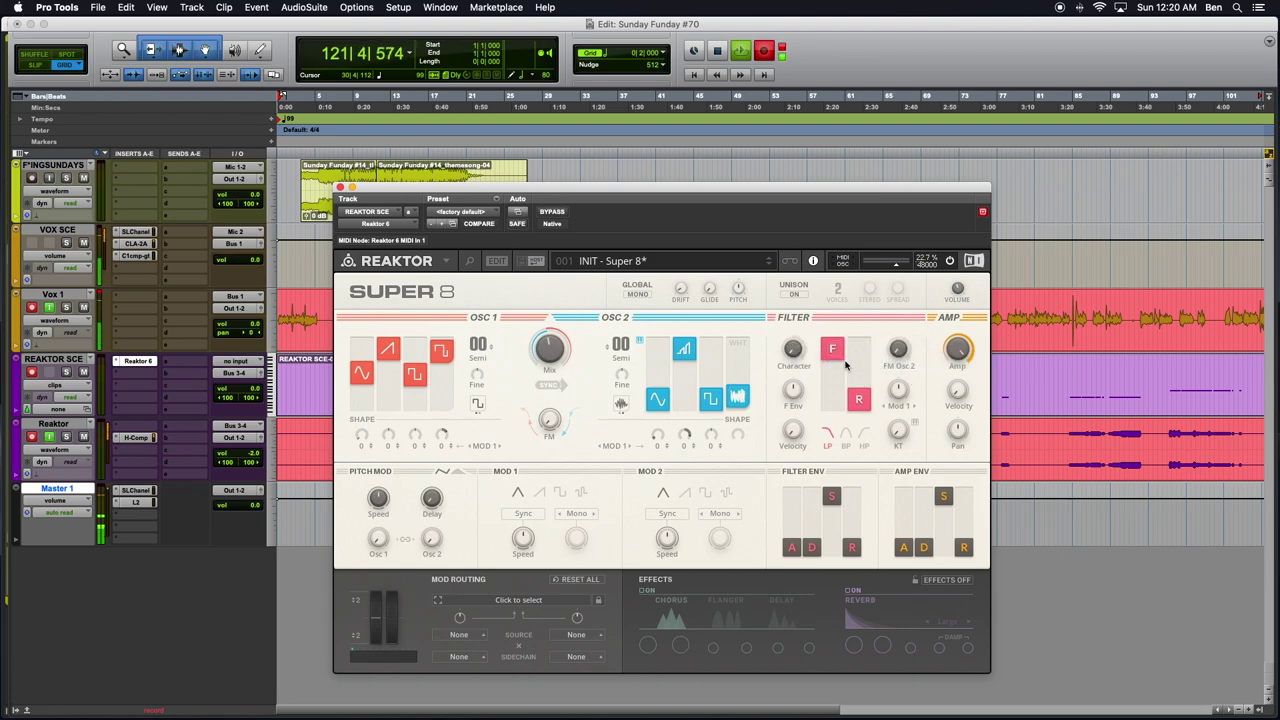
right_click(860, 400)
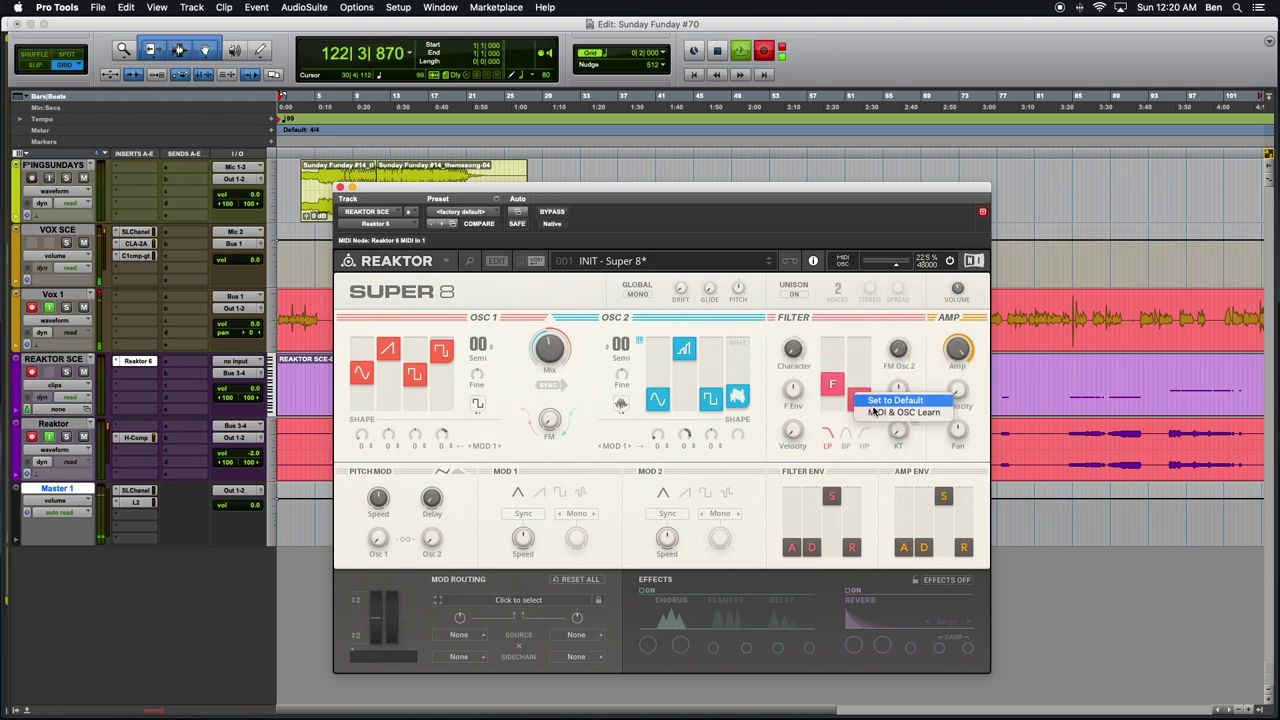
left_click(892, 417)
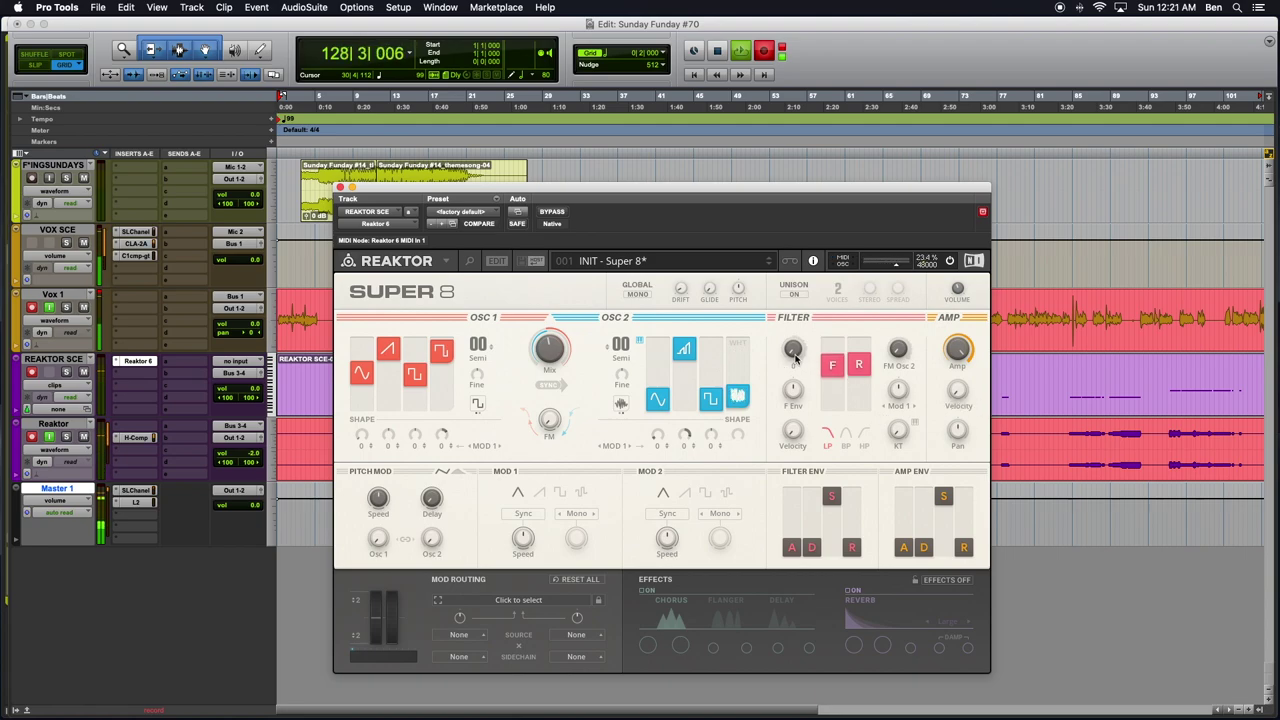
Increase the filter's Character drive and raise its F Env amount
mouse_move(795, 349)
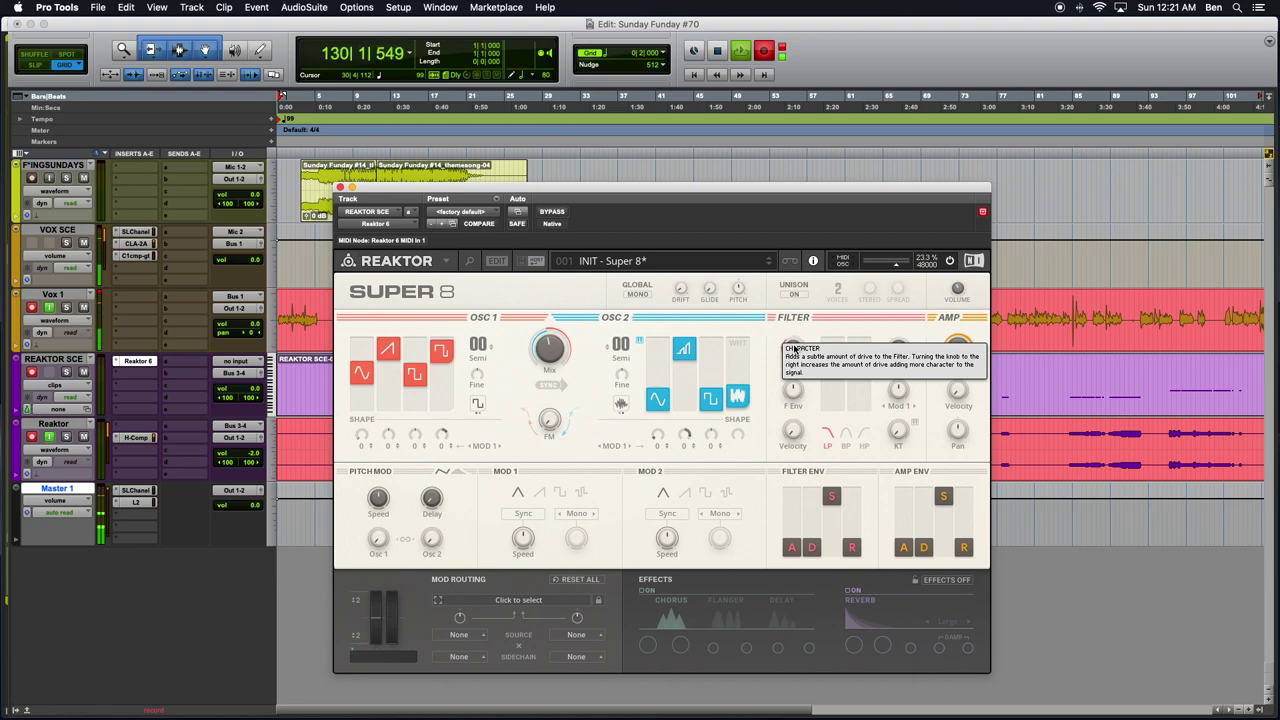
left_click_drag(795, 349, 800, 345)
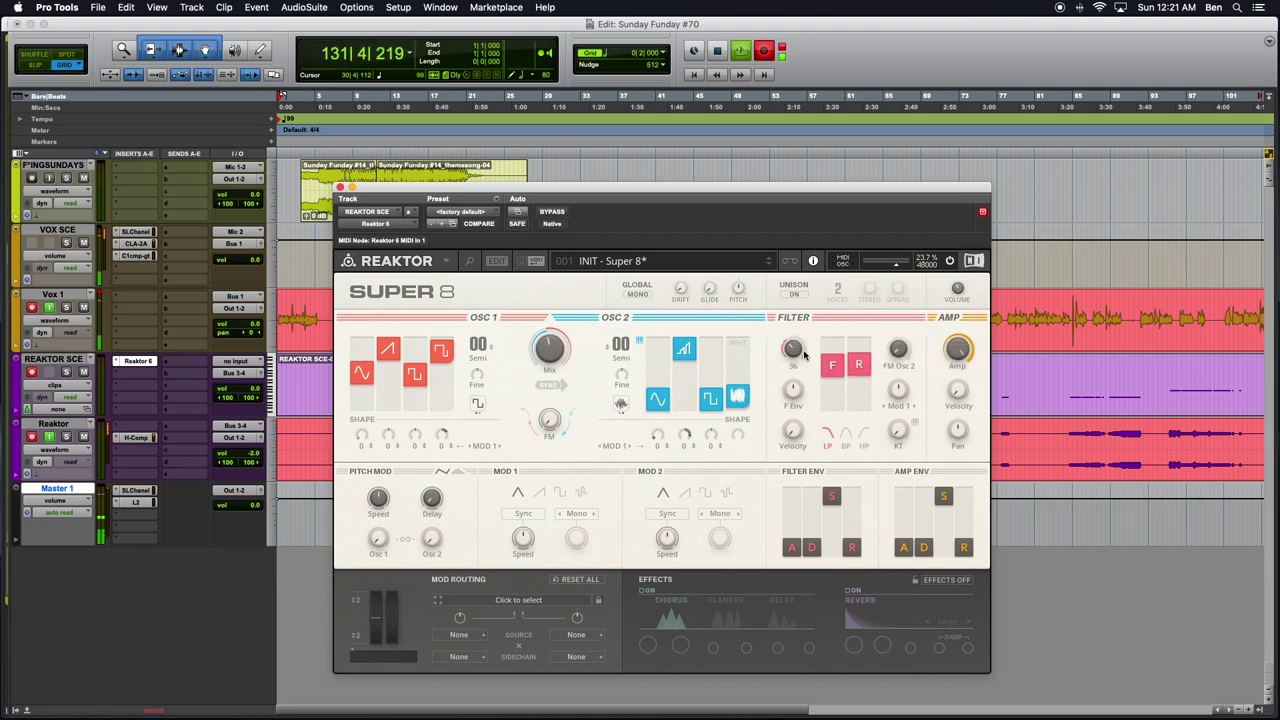
mouse_move(805, 354)
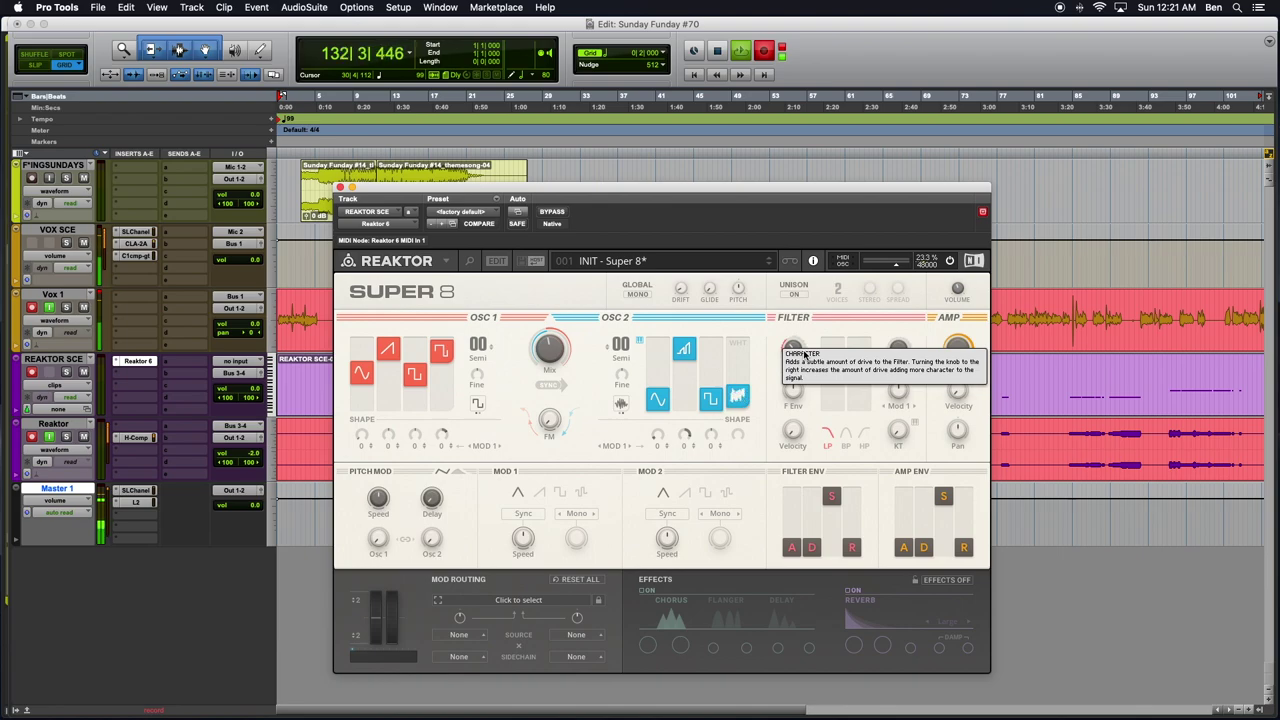
left_click_drag(793, 348, 791, 393)
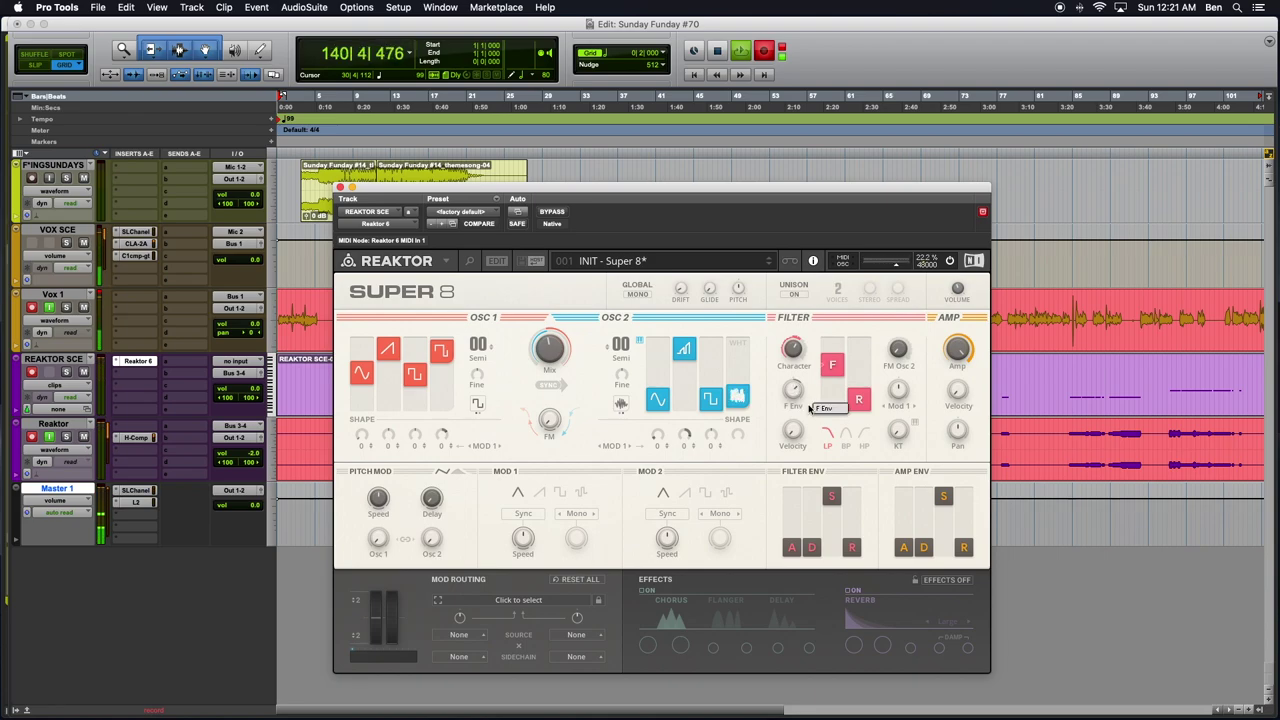
Browse the Super 8 preset list and its embedded bank categories such as Bass and Leads
left_click(645, 261)
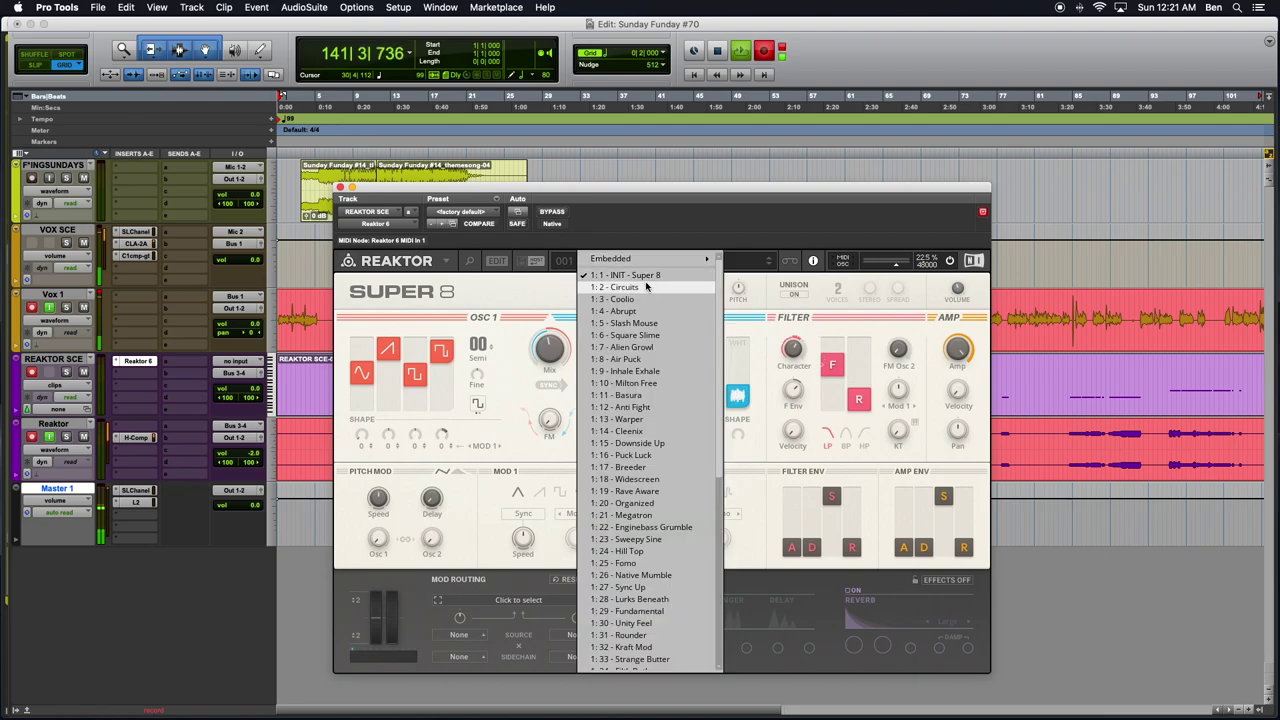
mouse_move(700, 262)
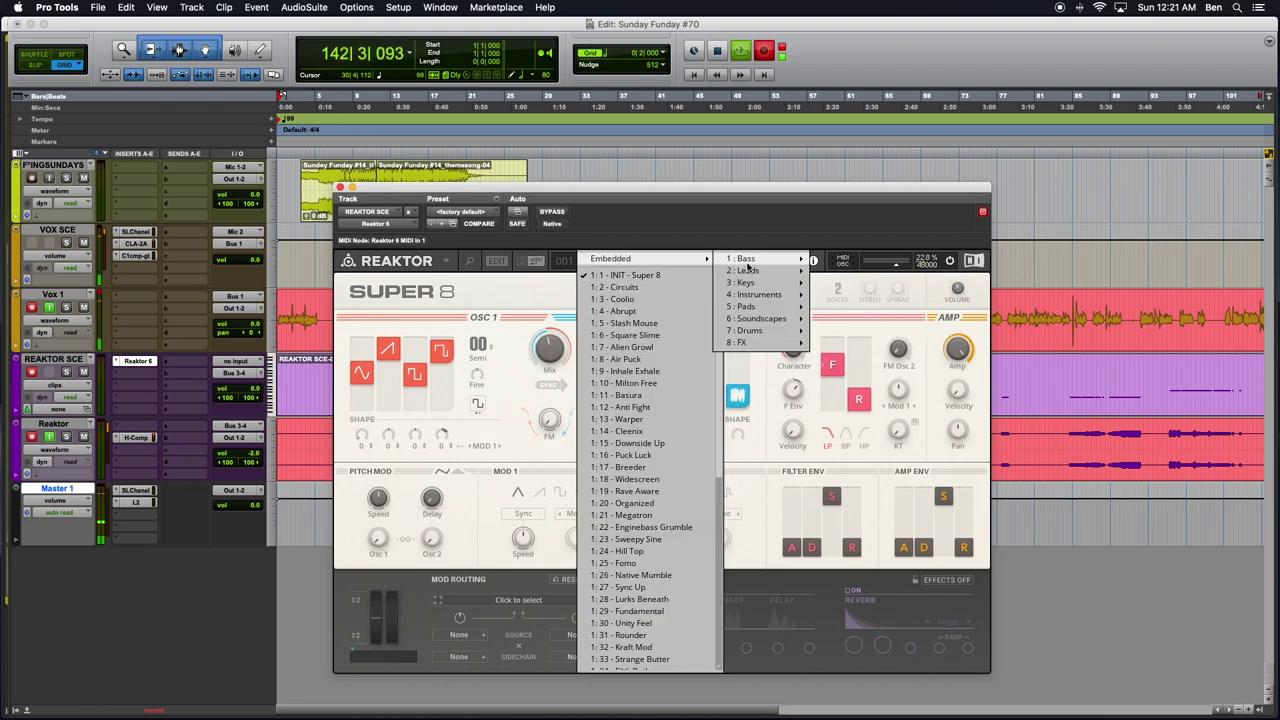
mouse_move(748, 262)
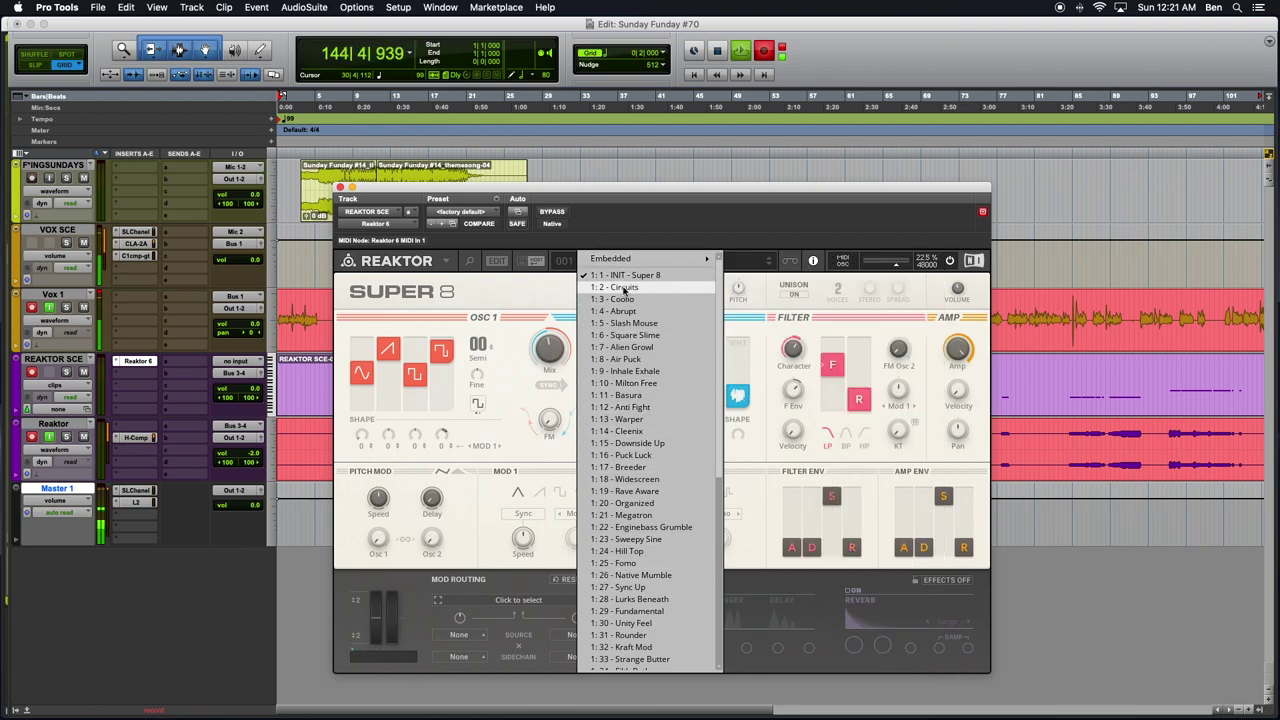
left_click(861, 318)
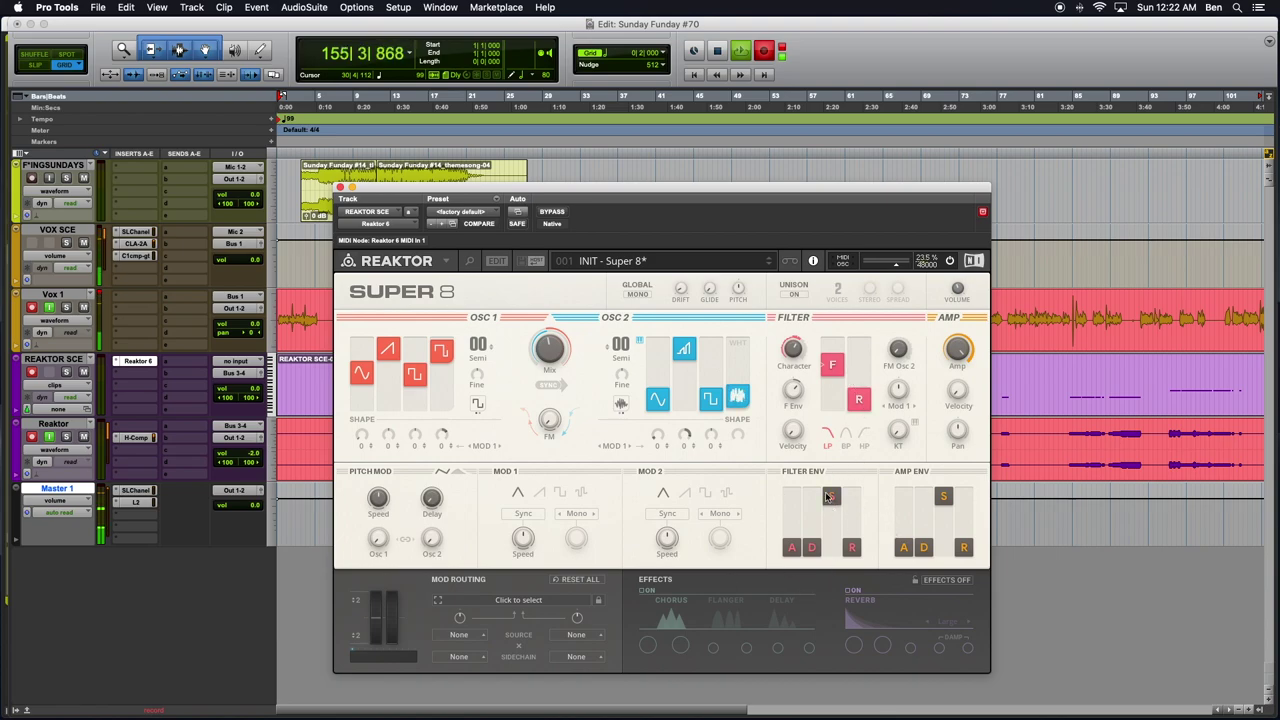
Lower the filter's cutoff to about the middle of its range and raise the resonance slightly
mouse_move(789, 397)
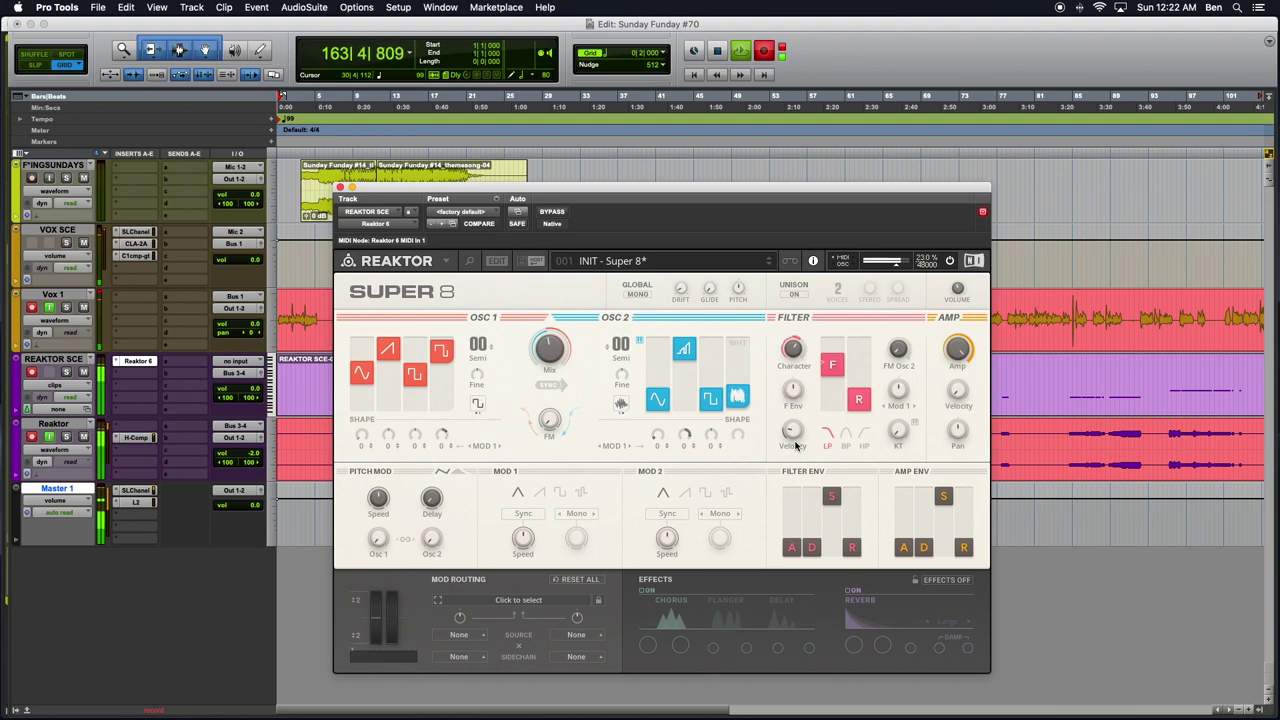
mouse_move(794, 433)
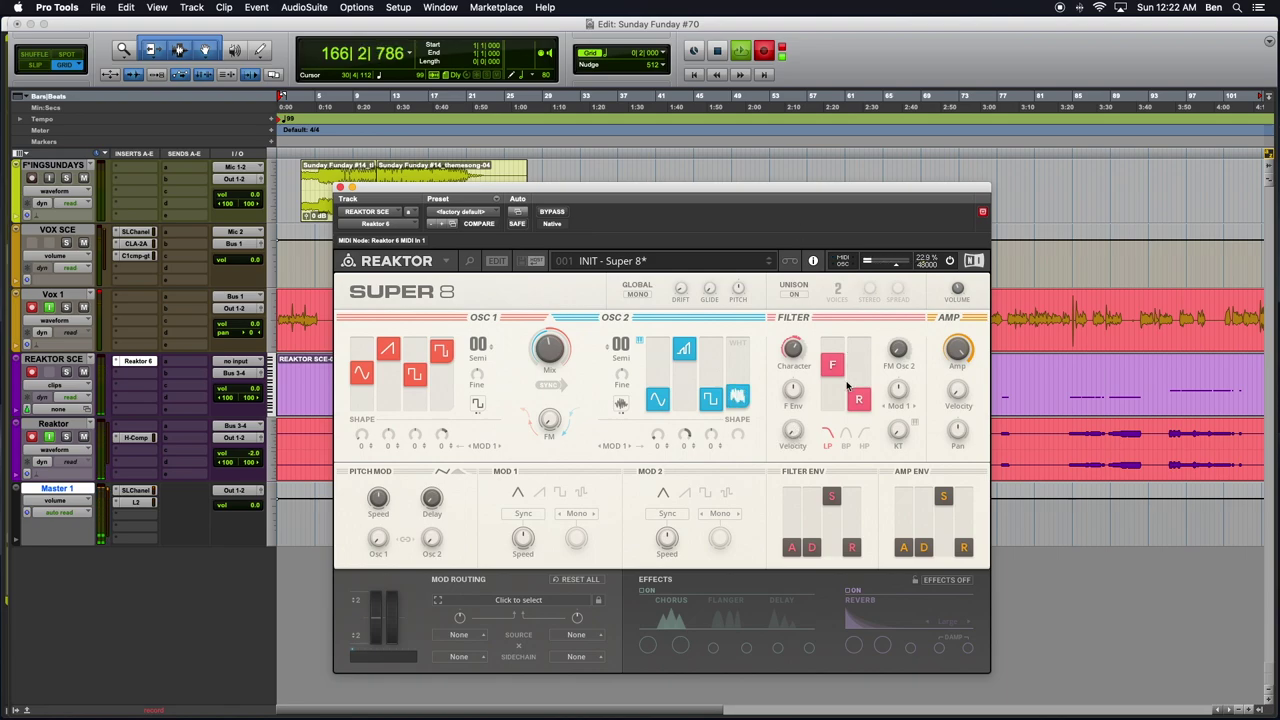
scroll(792, 431, "up", 5)
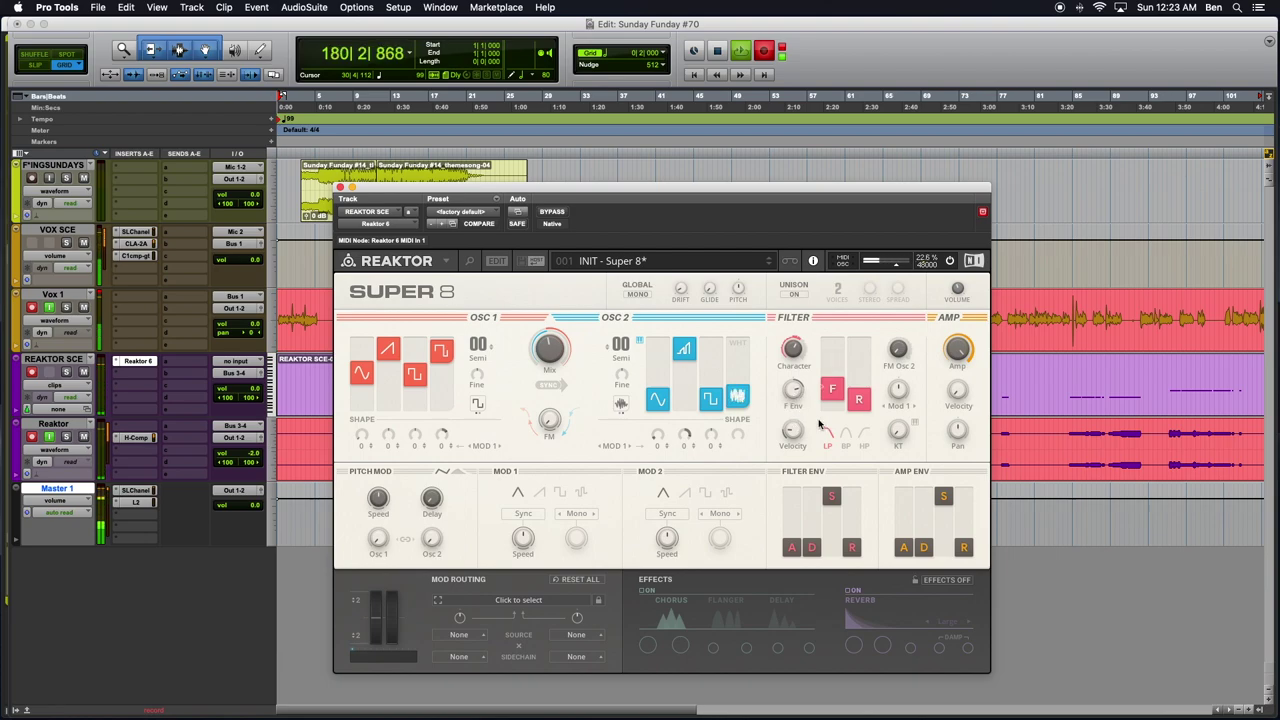
left_click_drag(828, 389, 827, 376)
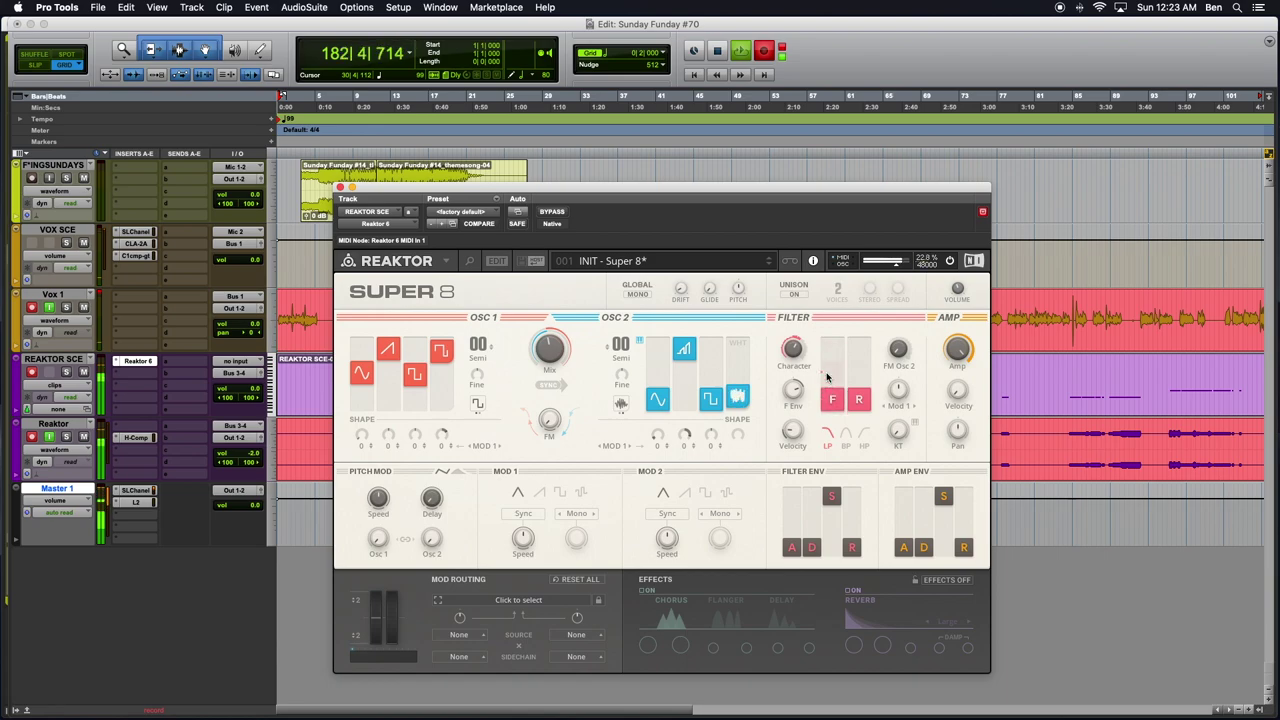
left_click_drag(858, 402, 855, 395)
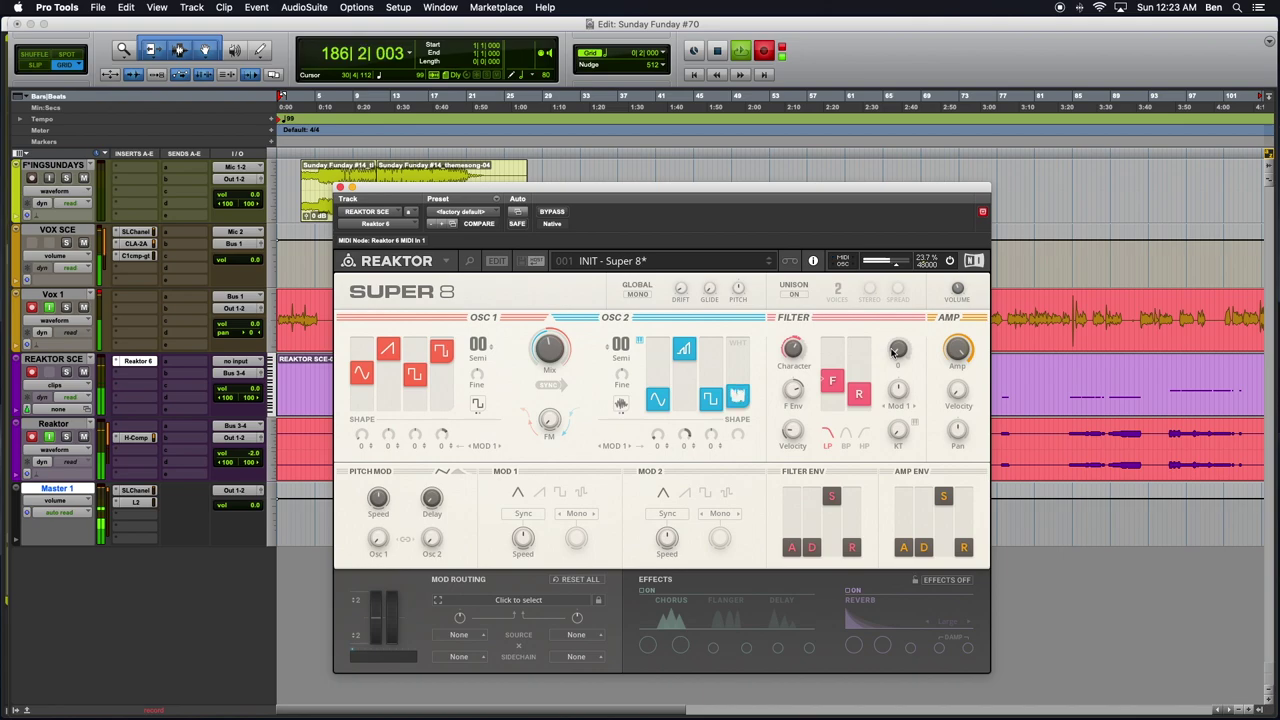
Try out the filter's FM Osc 2 amount and inspect the source selector of its Mod 1 amount
mouse_move(893, 353)
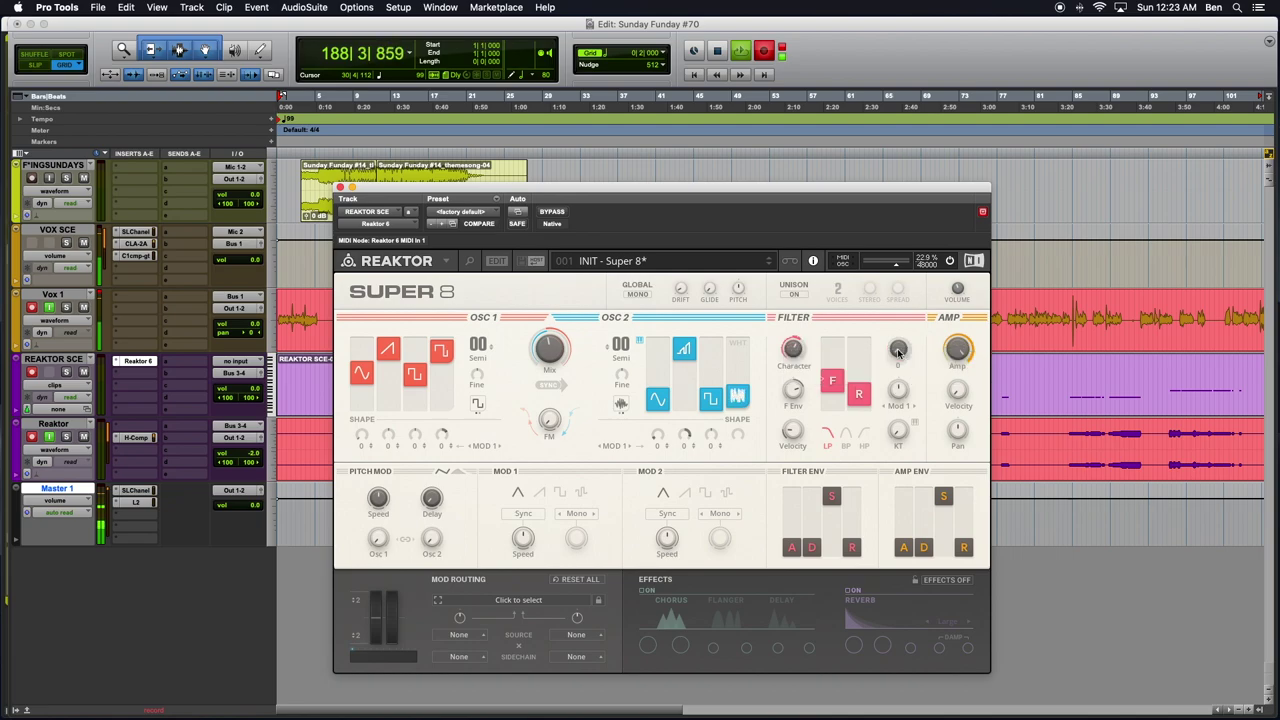
left_click_drag(901, 344, 897, 316)
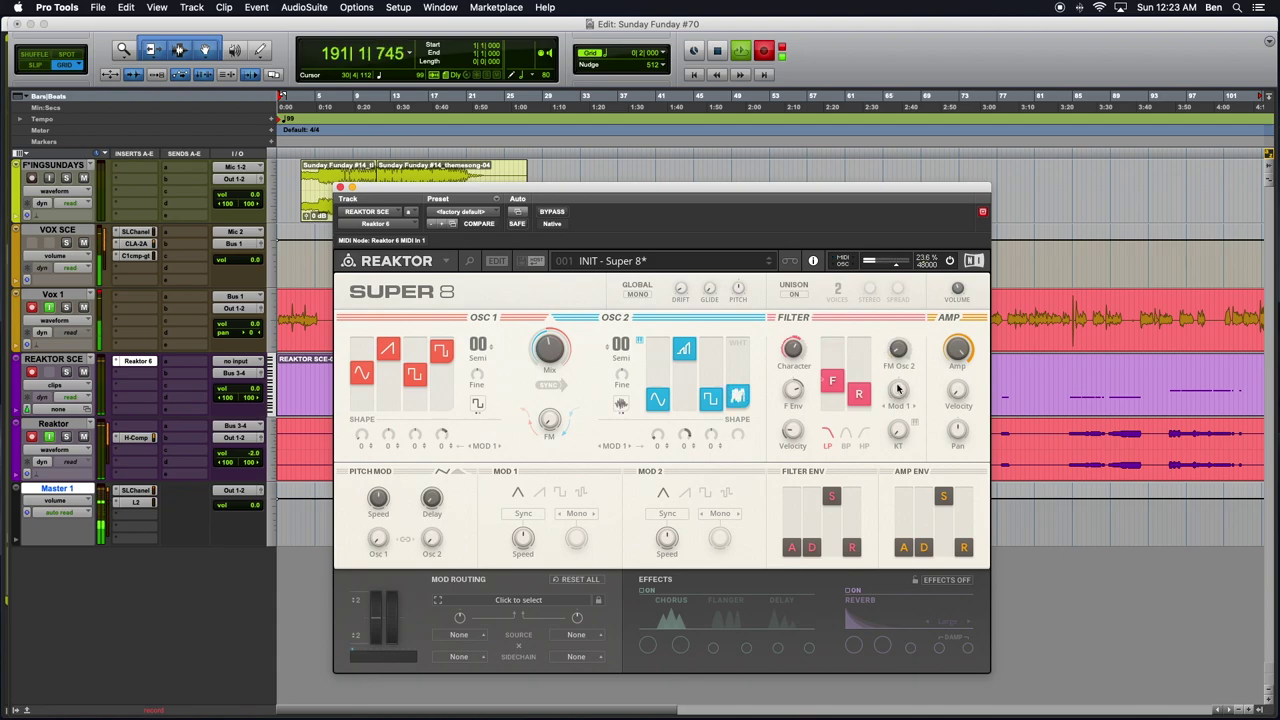
mouse_move(897, 390)
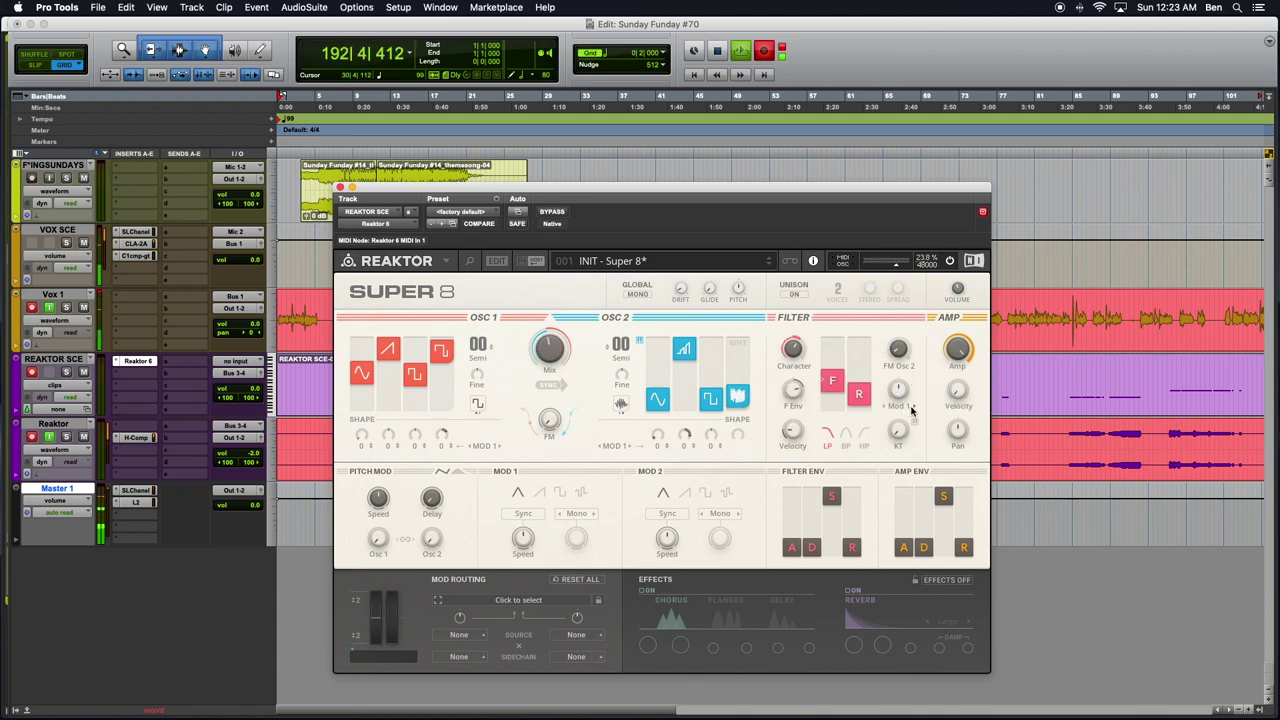
left_click(912, 410)
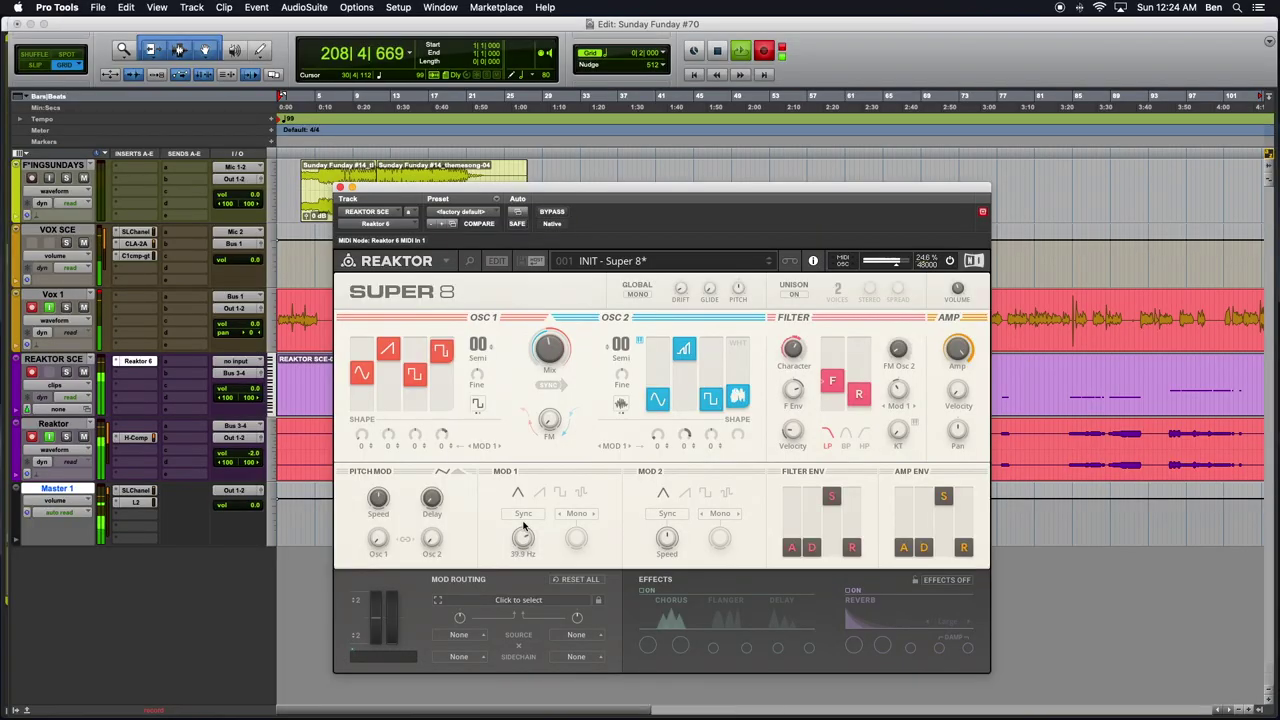
Slow down Mod 1's speed and assign it to a hardware controller with MIDI & OSC Learn
left_click_drag(523, 527, 522, 592)
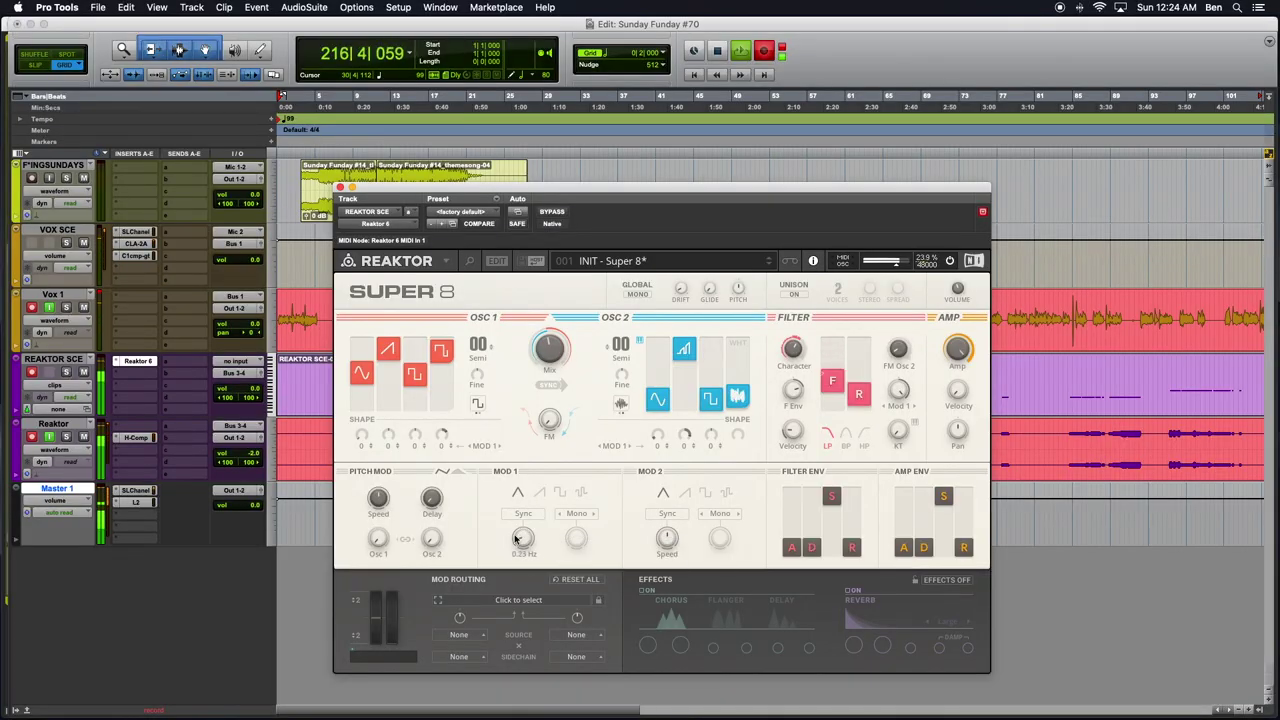
right_click(522, 536)
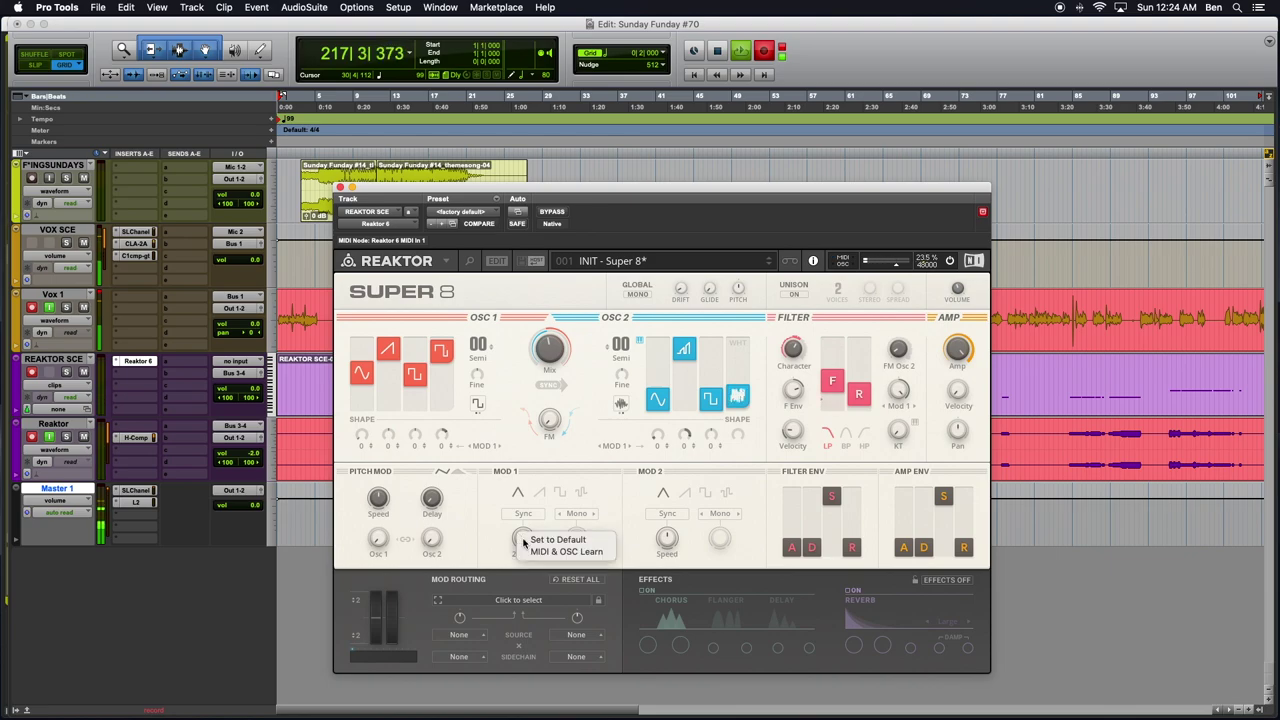
left_click(562, 552)
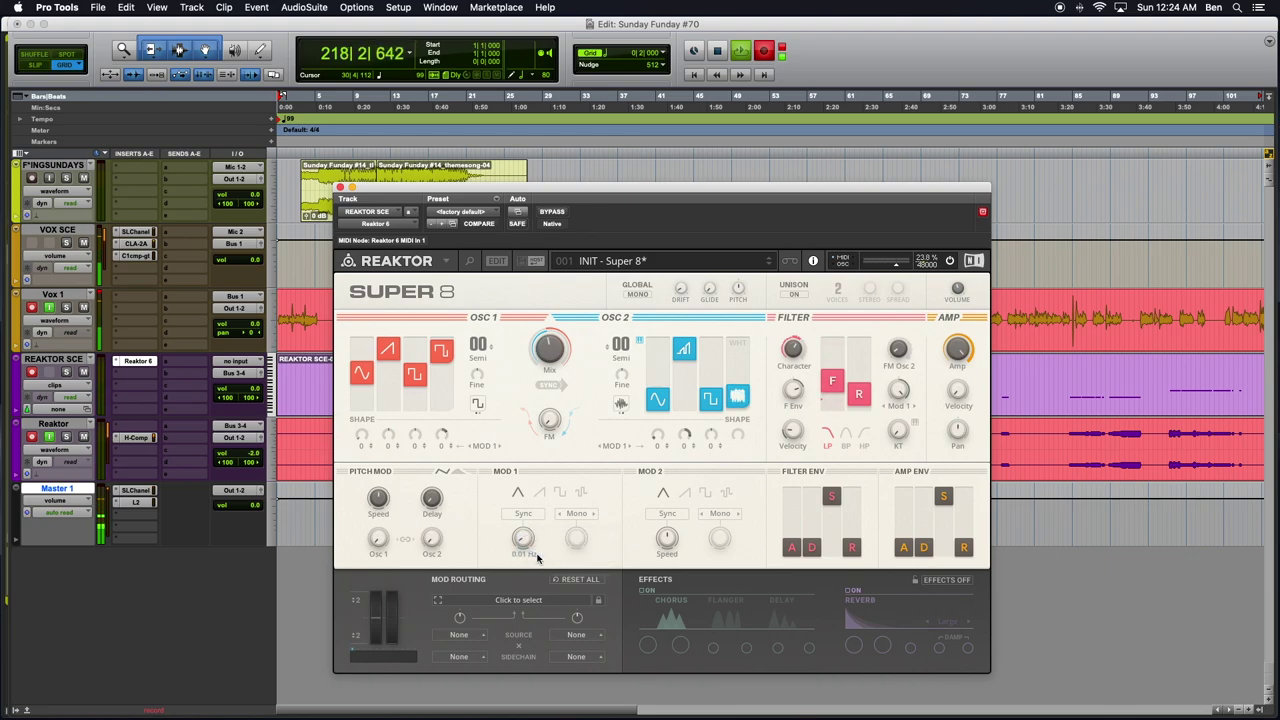
scroll(537, 558, "up", 5)
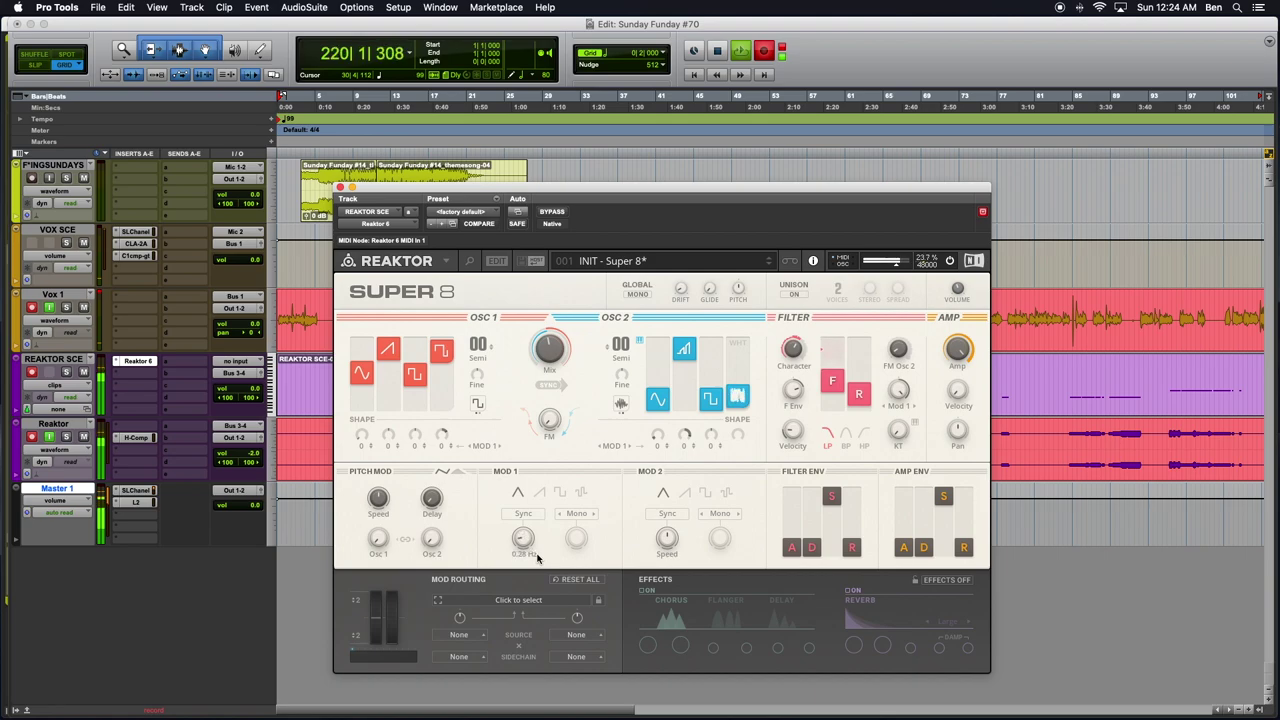
scroll(537, 558, "down", 4)
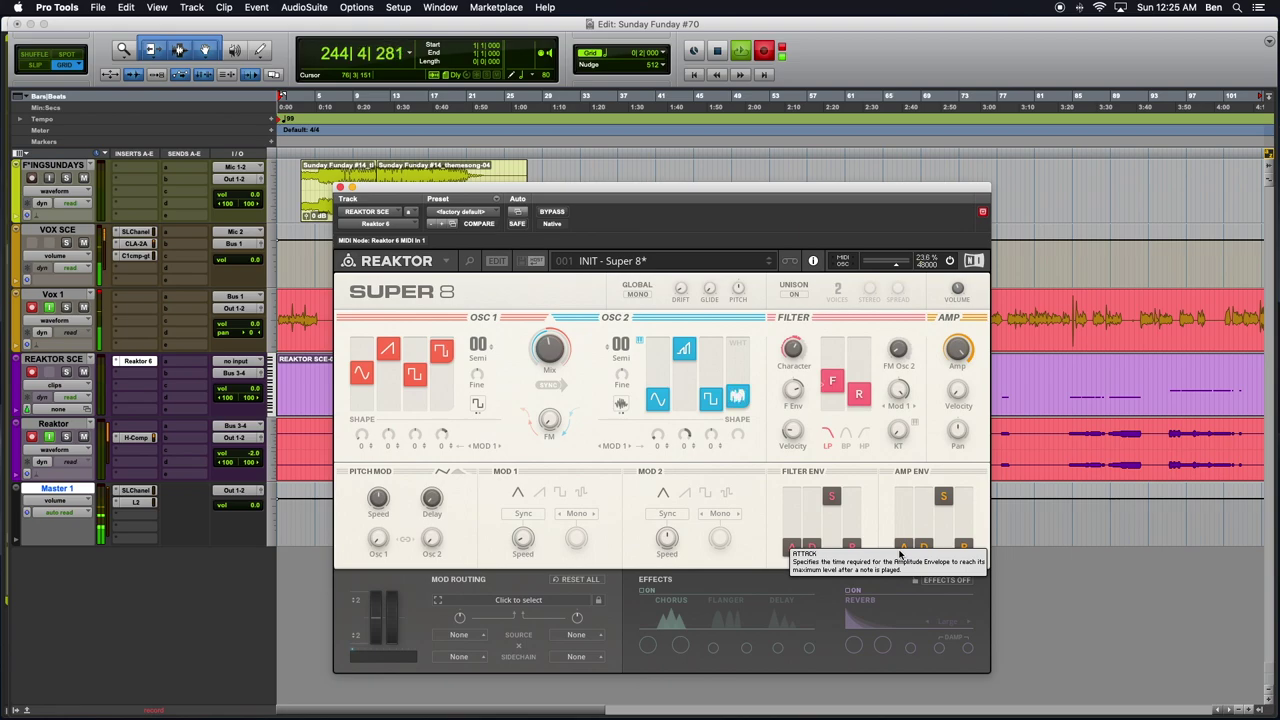
Try long attack, decay and release times on the amp envelope with a slightly lowered sustain
left_click_drag(899, 553, 921, 477)
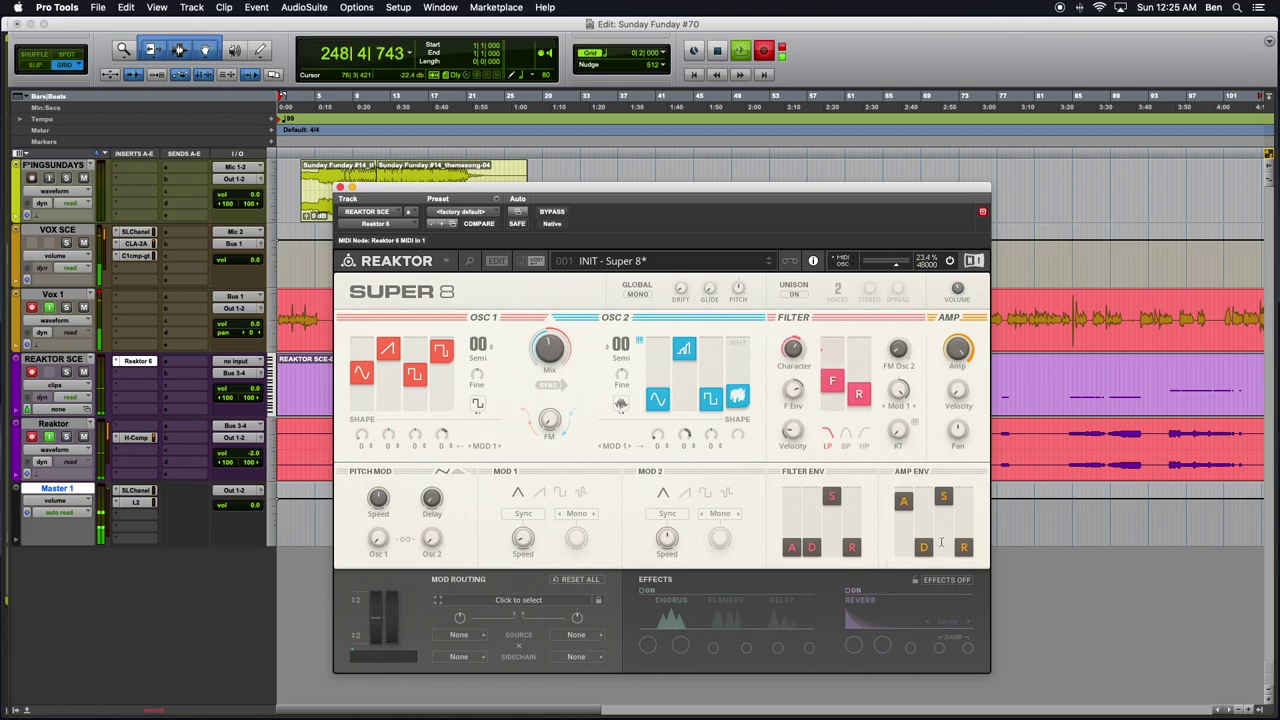
left_click_drag(925, 545, 922, 503)
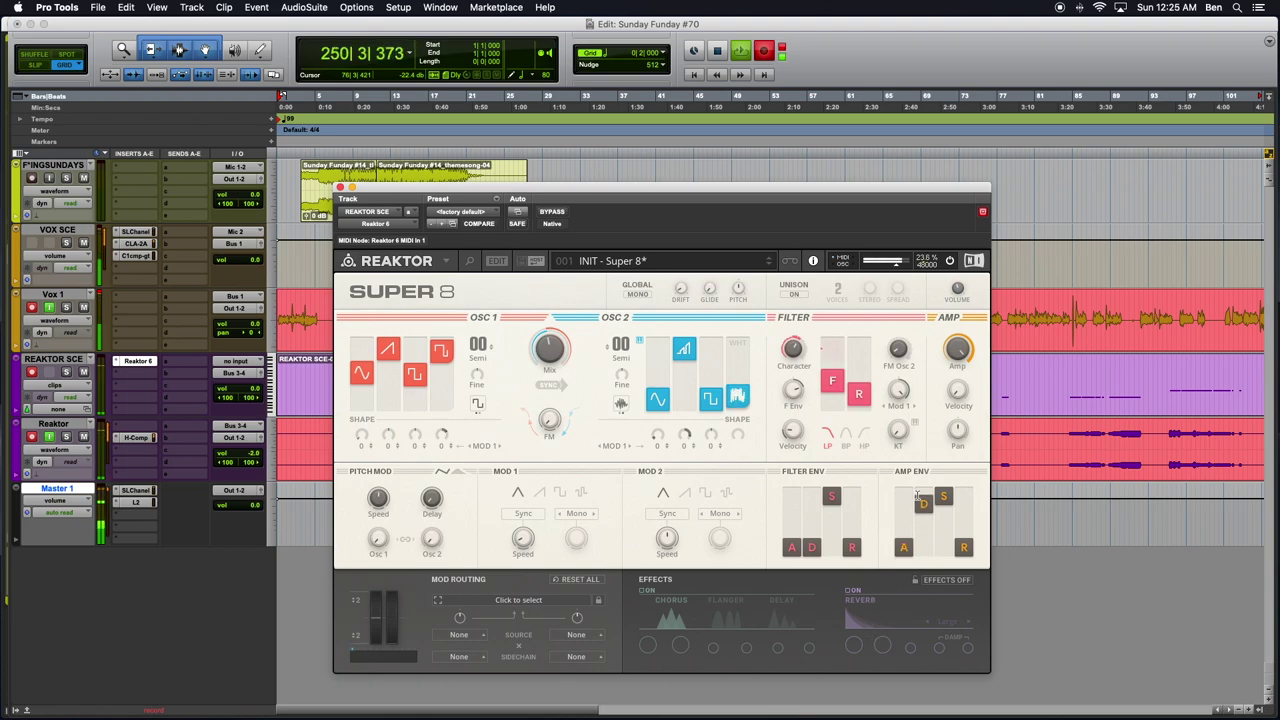
left_click_drag(963, 548, 975, 490)
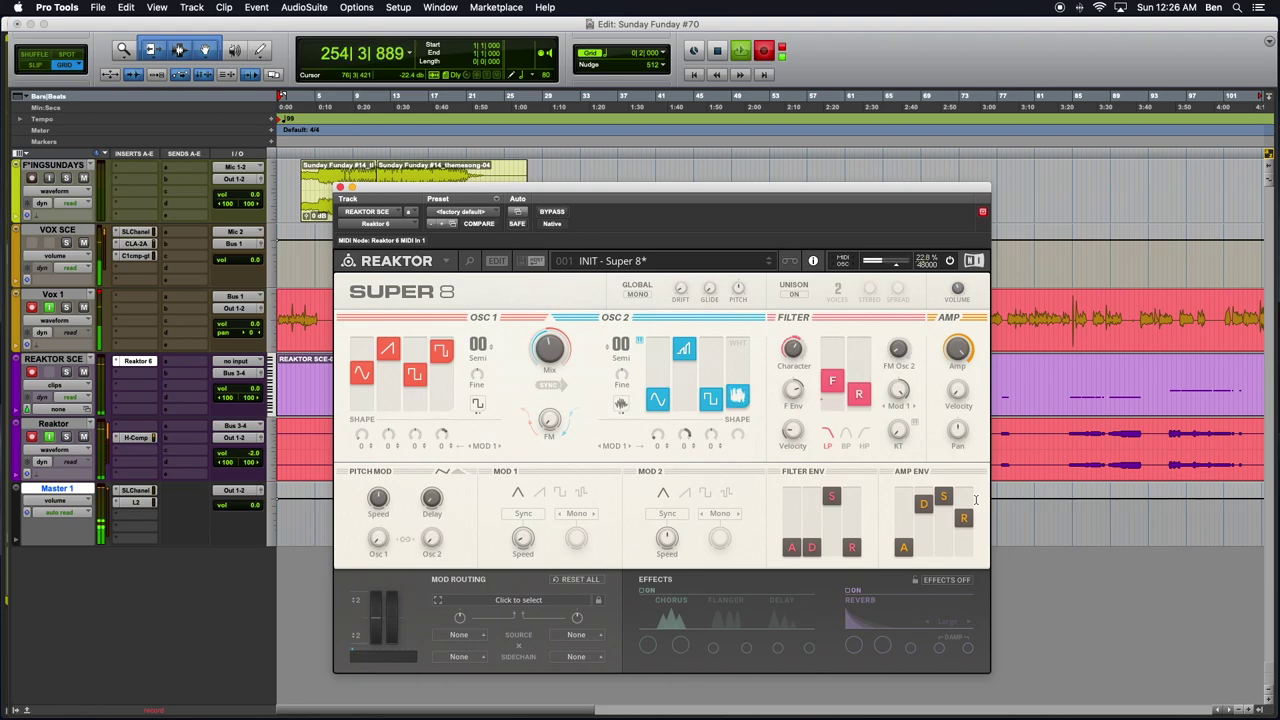
mouse_move(963, 517)
left_mouse_down()
mouse_move(963, 501)
mouse_move(963, 516)
mouse_move(947, 508)
left_mouse_up()
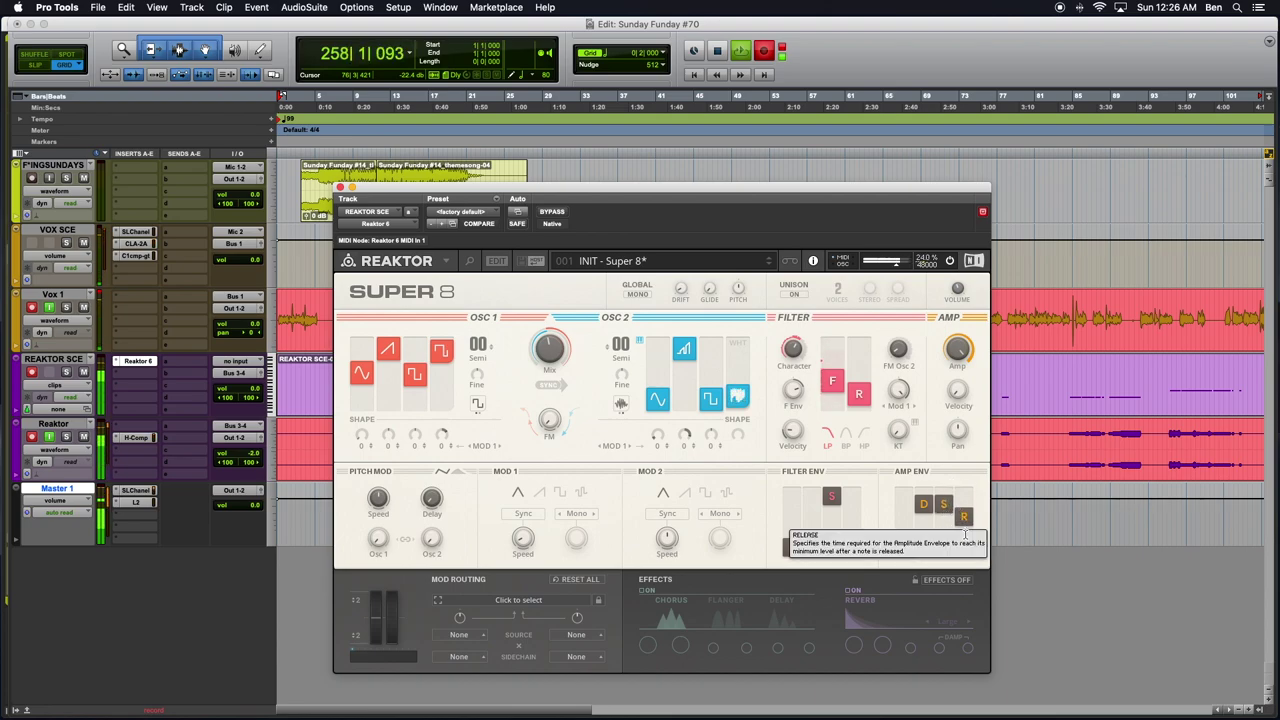
left_click_drag(923, 503, 923, 496)
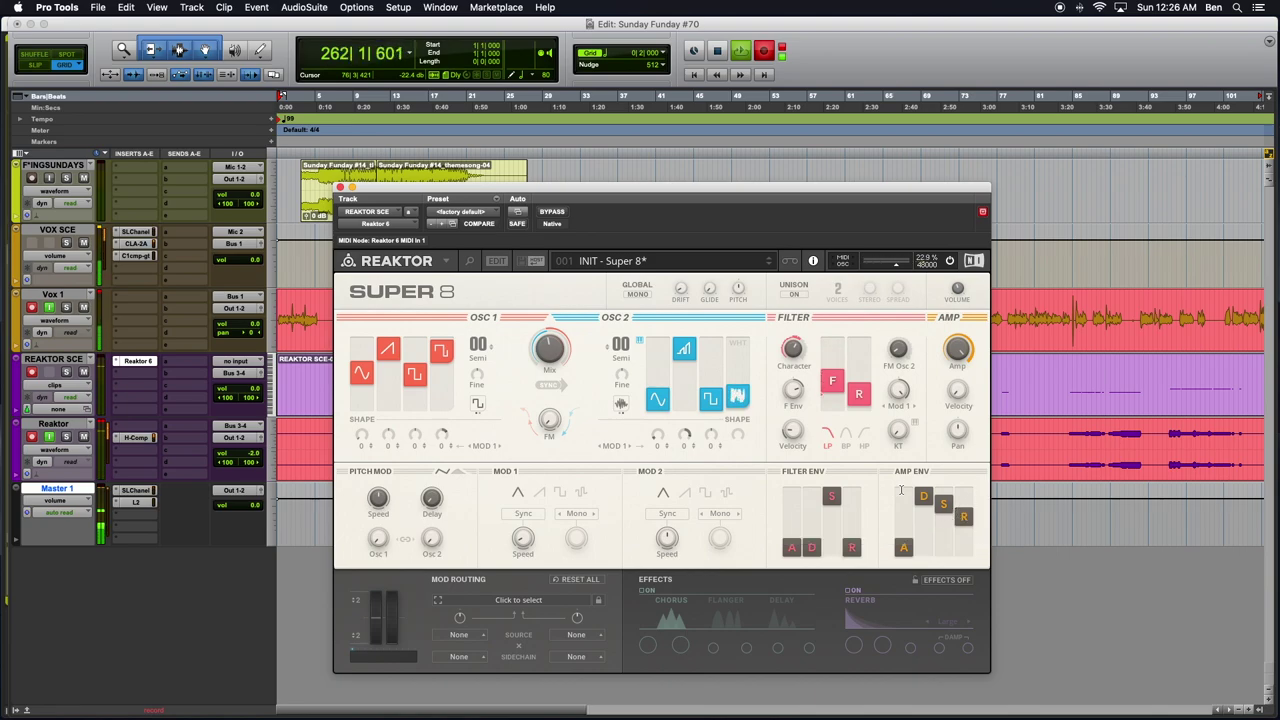
mouse_move(921, 499)
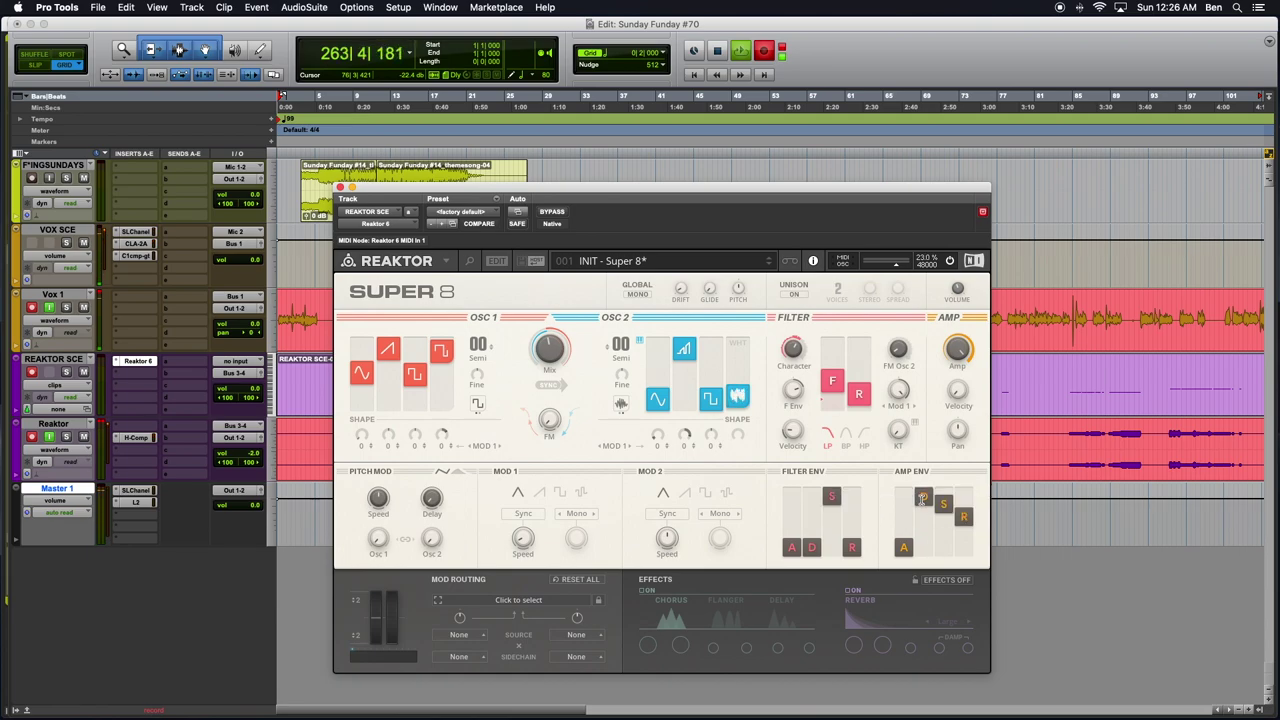
Shape the amp envelope with a short decay, a short release and full sustain
left_click_drag(961, 520, 965, 559)
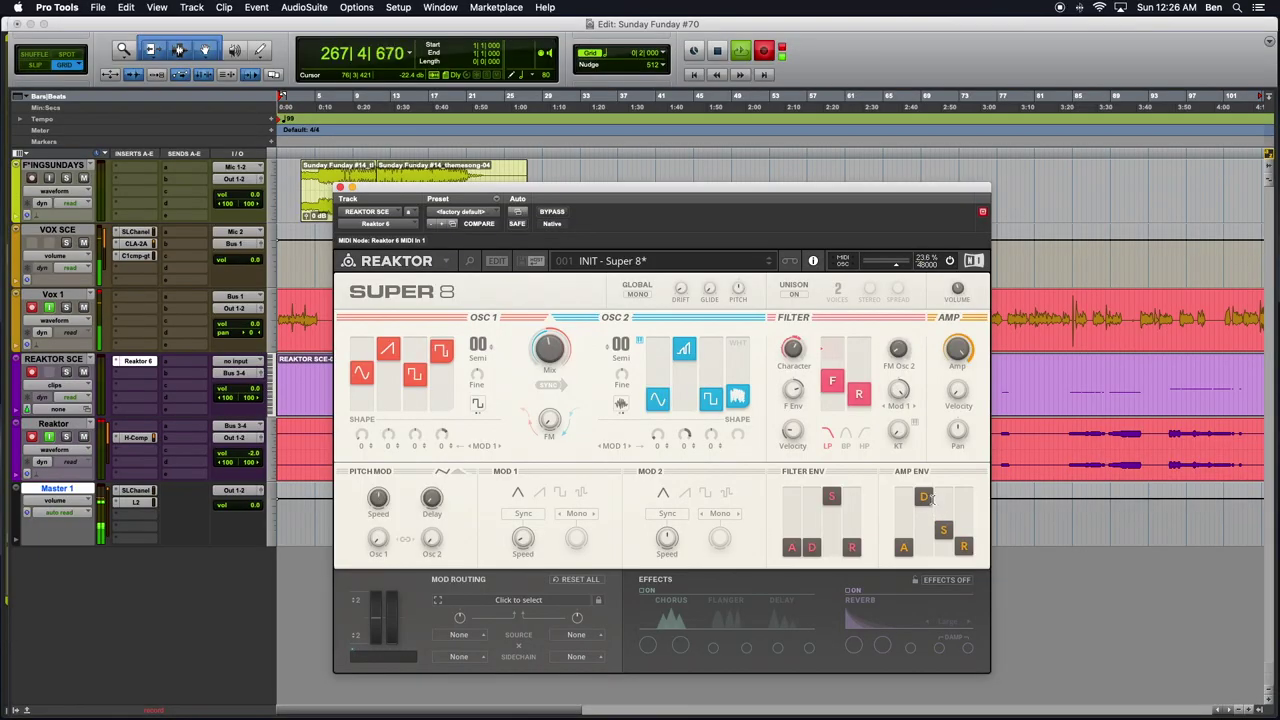
left_click_drag(925, 499, 925, 527)
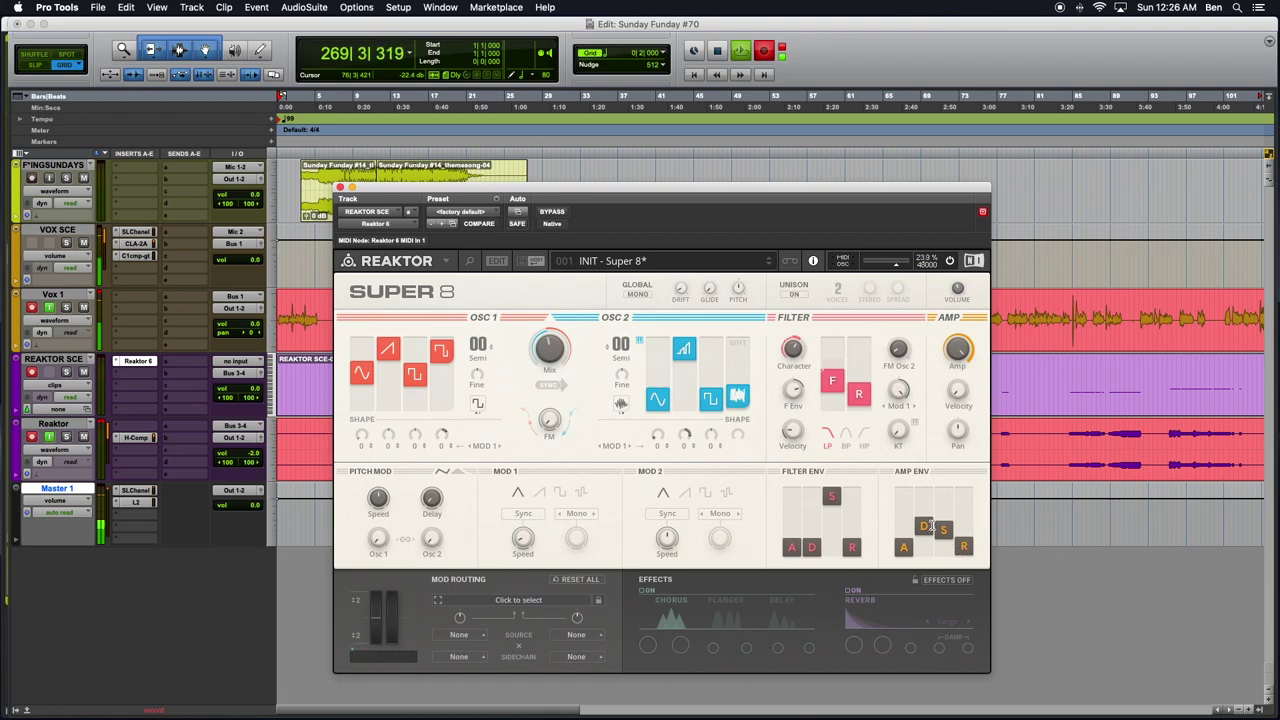
mouse_move(943, 531)
left_mouse_down()
mouse_move(943, 497)
mouse_move(924, 558)
mouse_move(924, 540)
mouse_move(965, 532)
left_mouse_up()
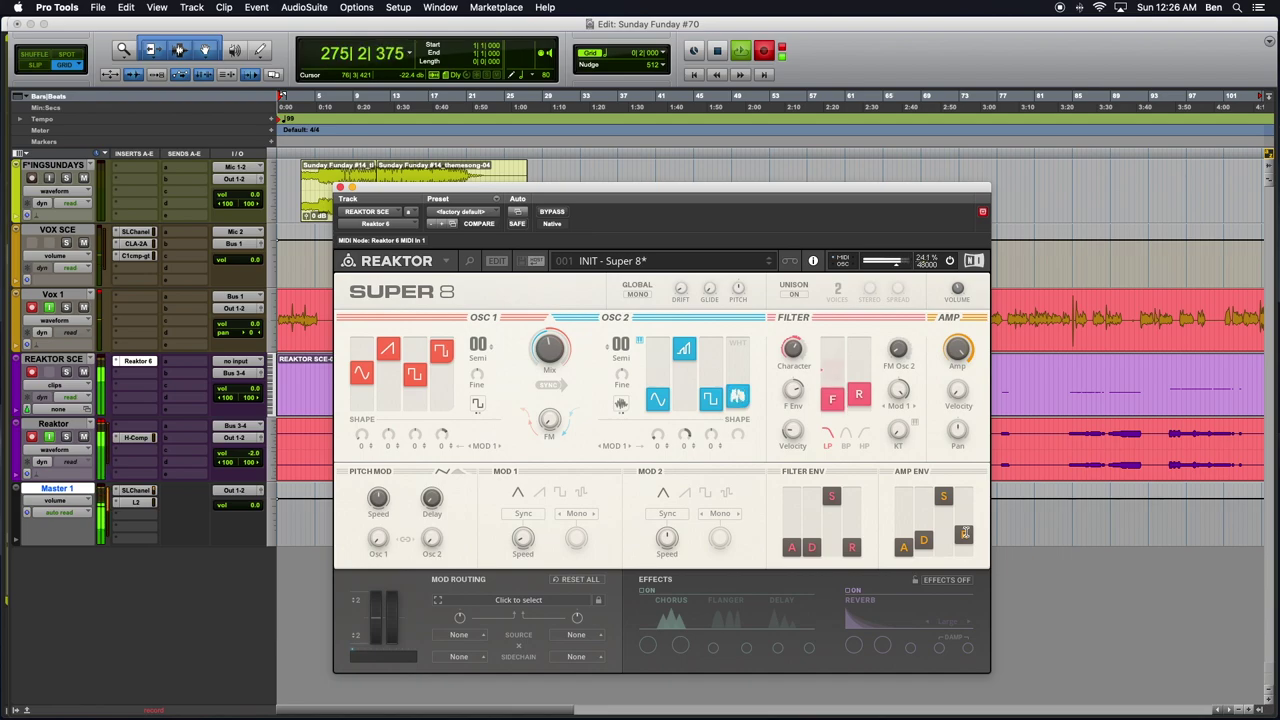
left_click_drag(963, 535, 952, 590)
left_click_drag(964, 547, 966, 535)
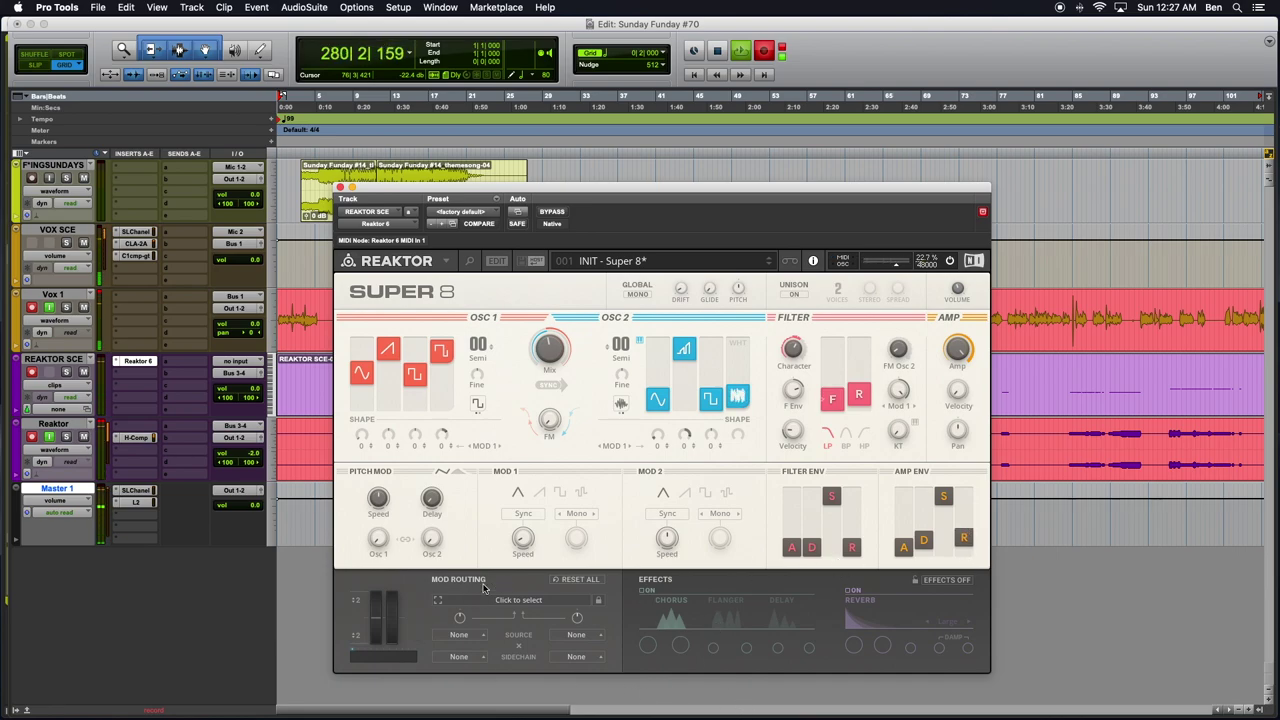
Make OSC Mix the modulation destination and set its first source to Modwheel
mouse_move(479, 604)
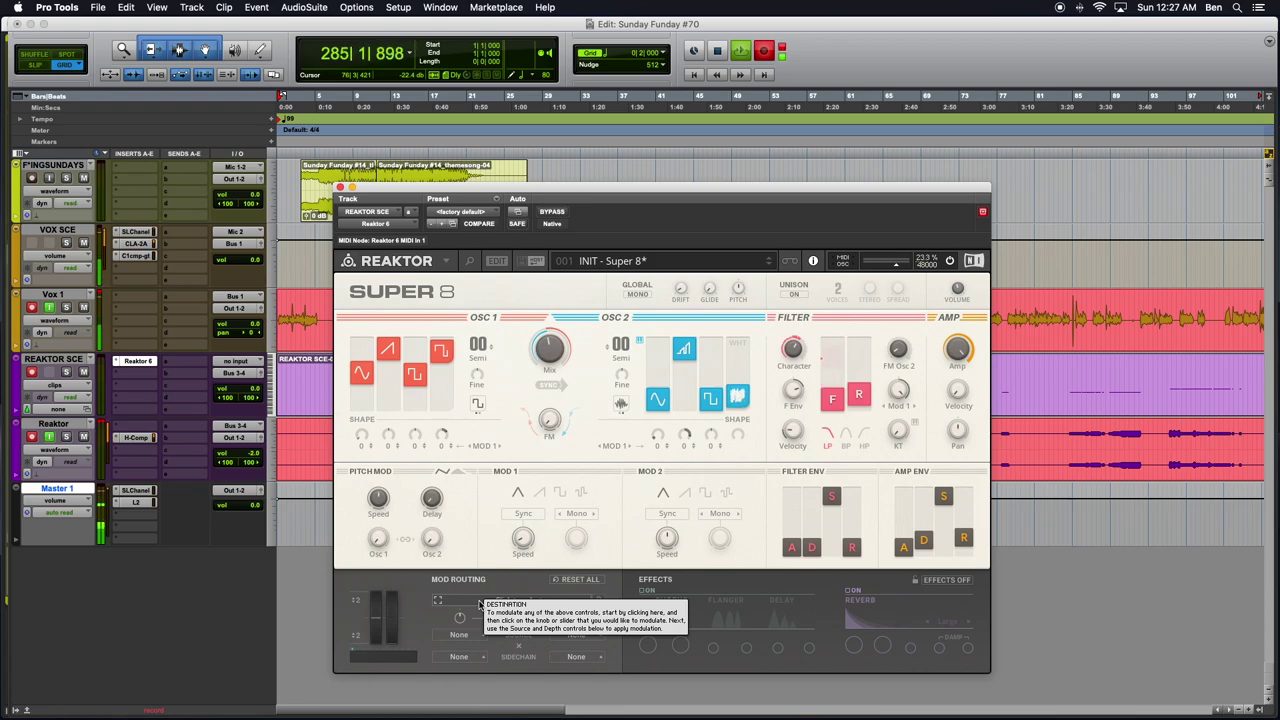
left_click(546, 352)
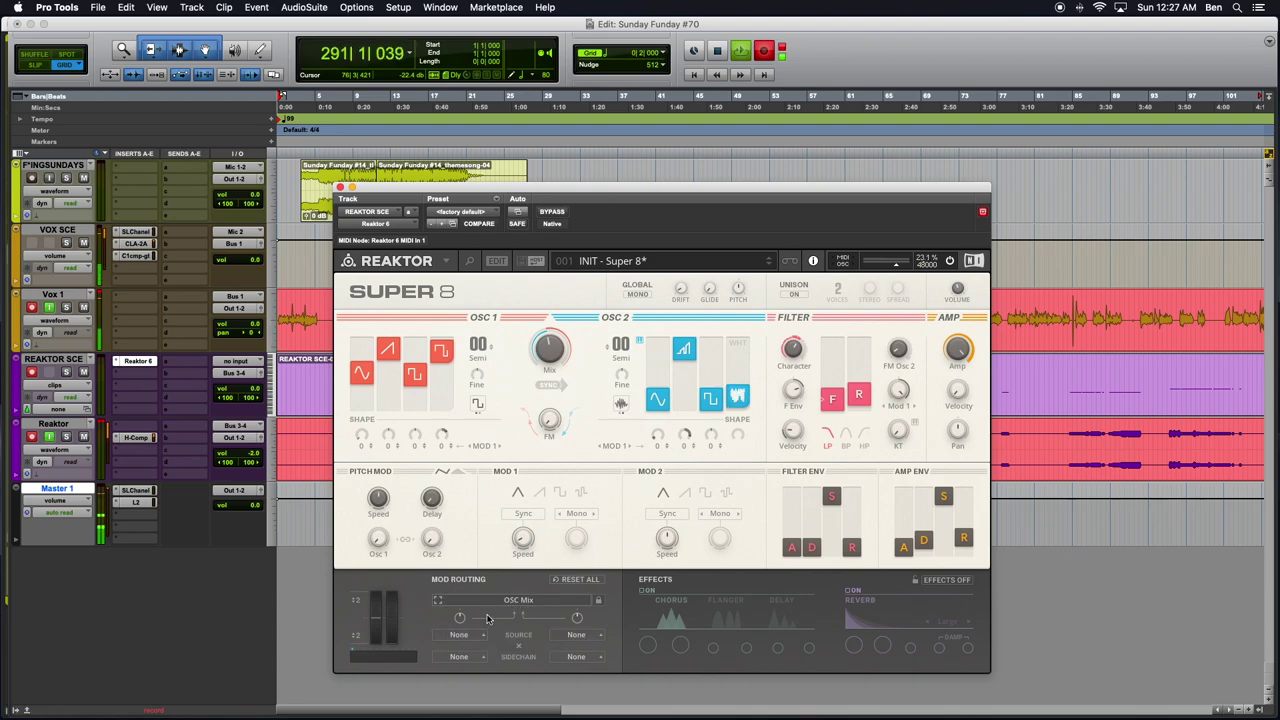
left_click(462, 635)
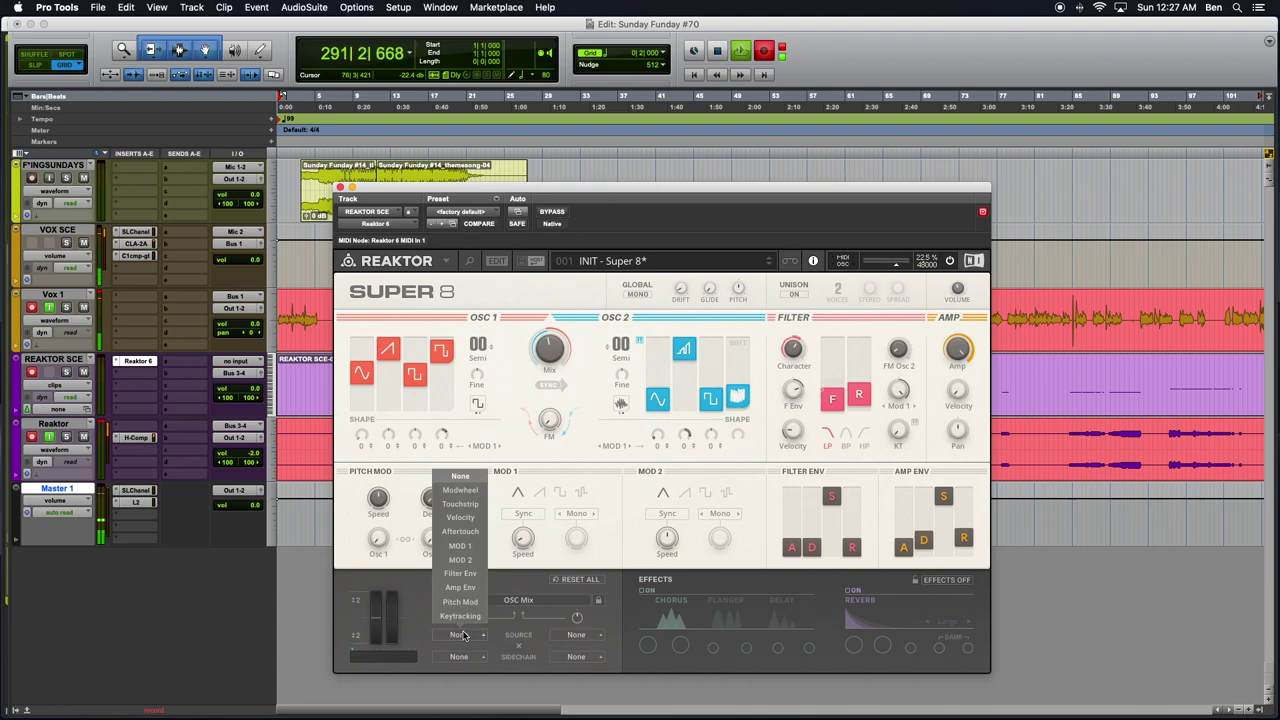
left_click(460, 490)
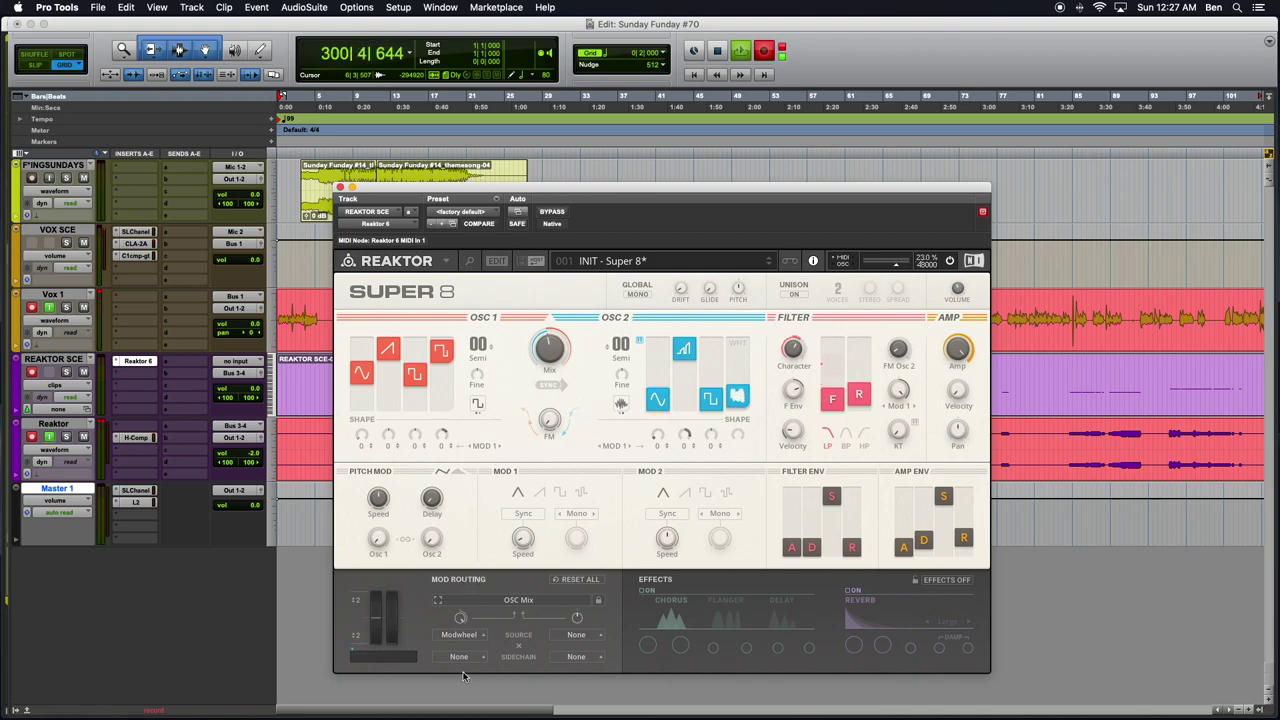
Set OSC Mix's second modulation source and the first source's sidechain to Modwheel
left_click(573, 643)
left_click(590, 490)
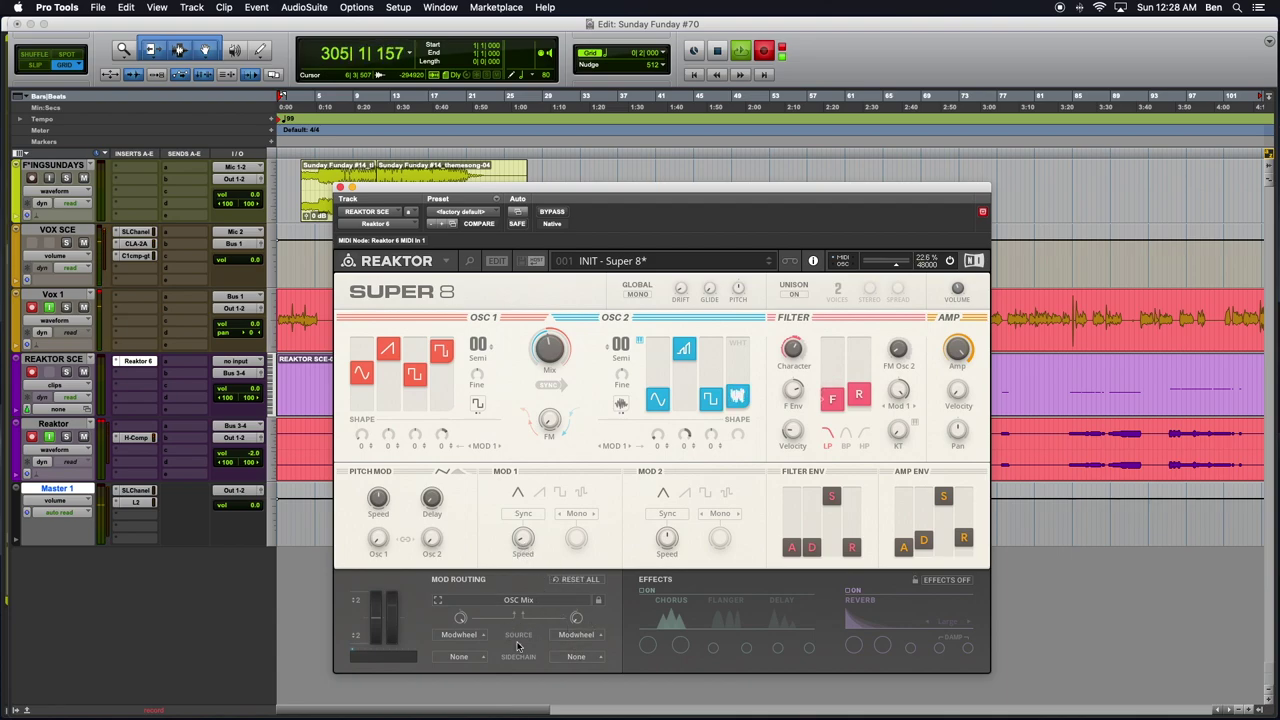
left_click(483, 658)
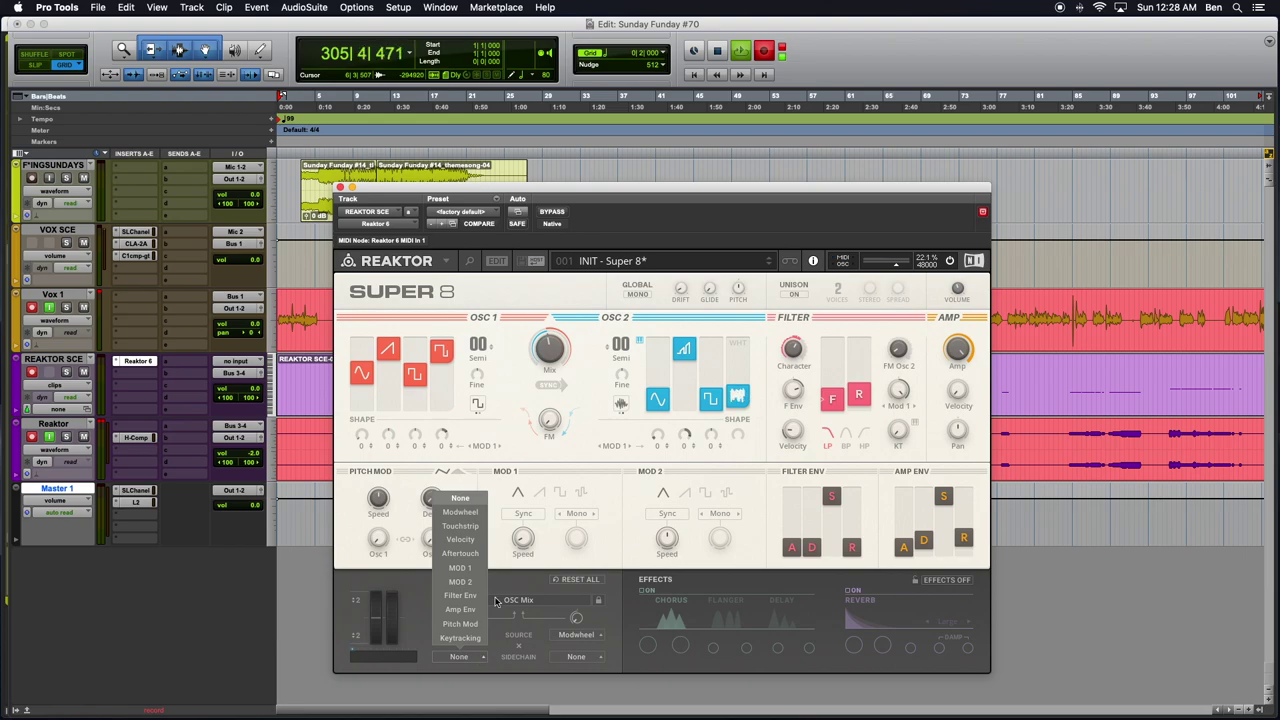
left_click(460, 512)
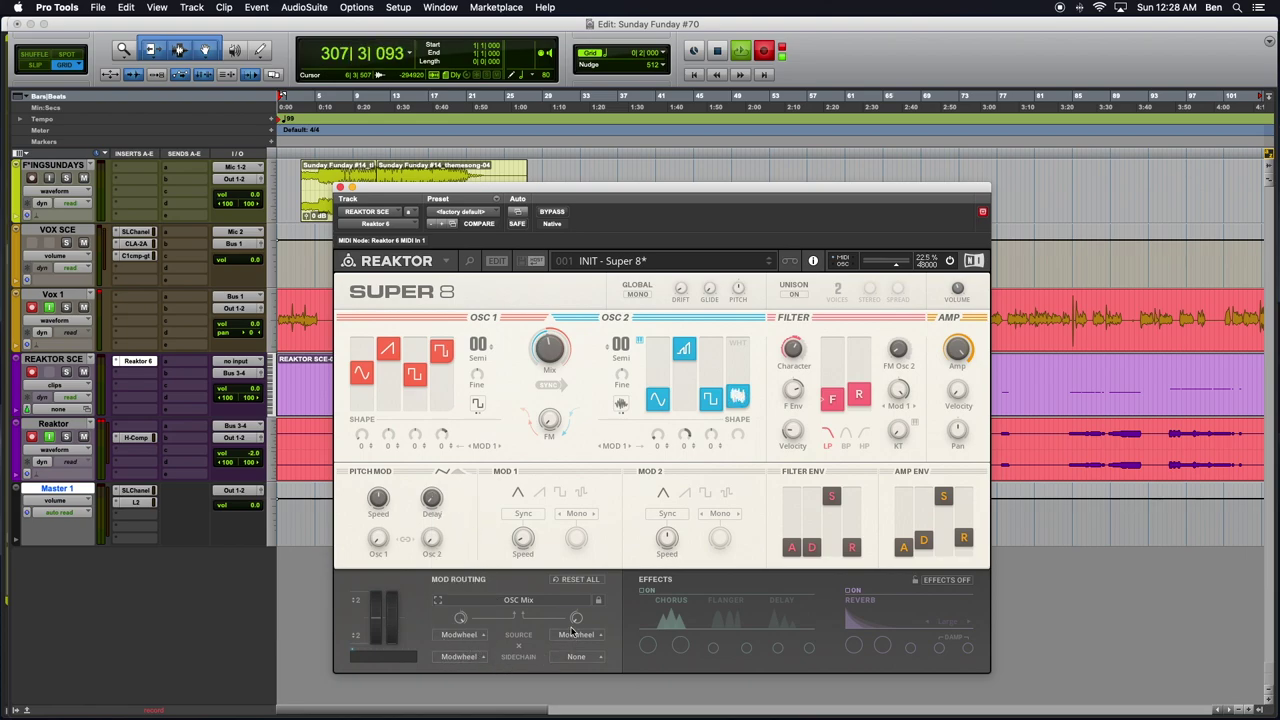
Adjust the depth of OSC Mix's second modulation source, clear that source to None and set it to MOD 1
left_click_drag(580, 617, 535, 716)
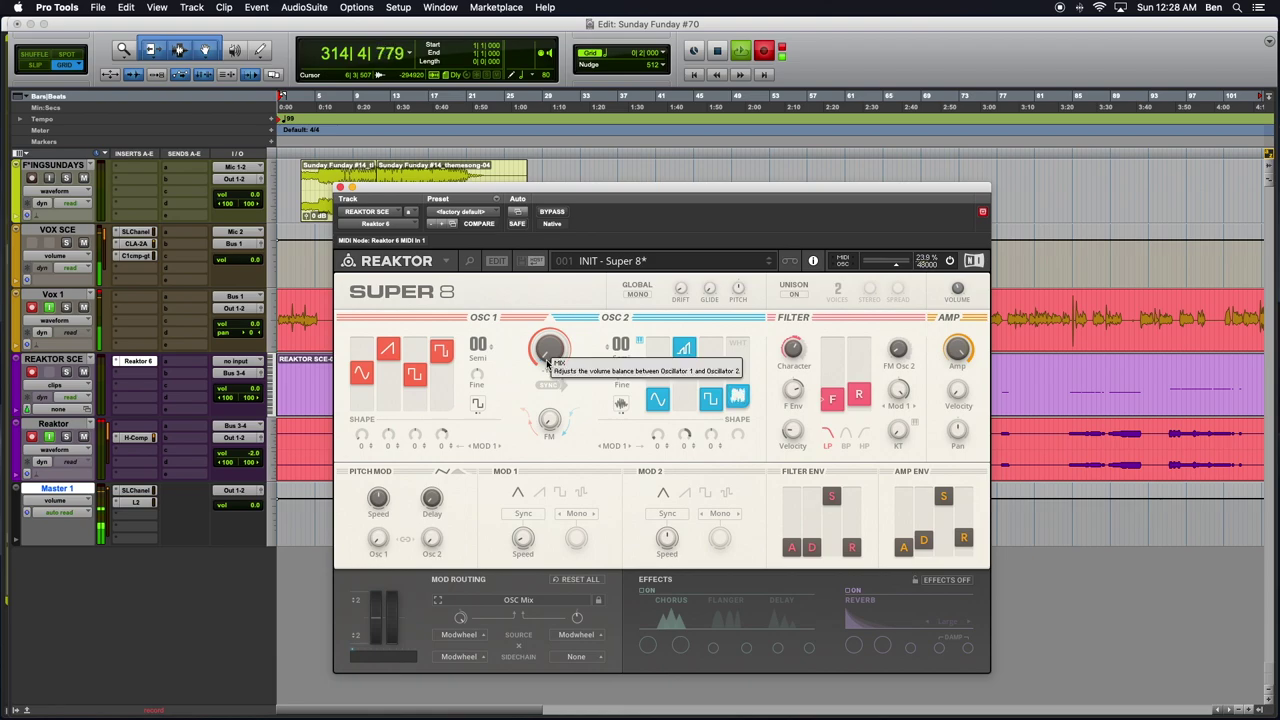
left_click(583, 635)
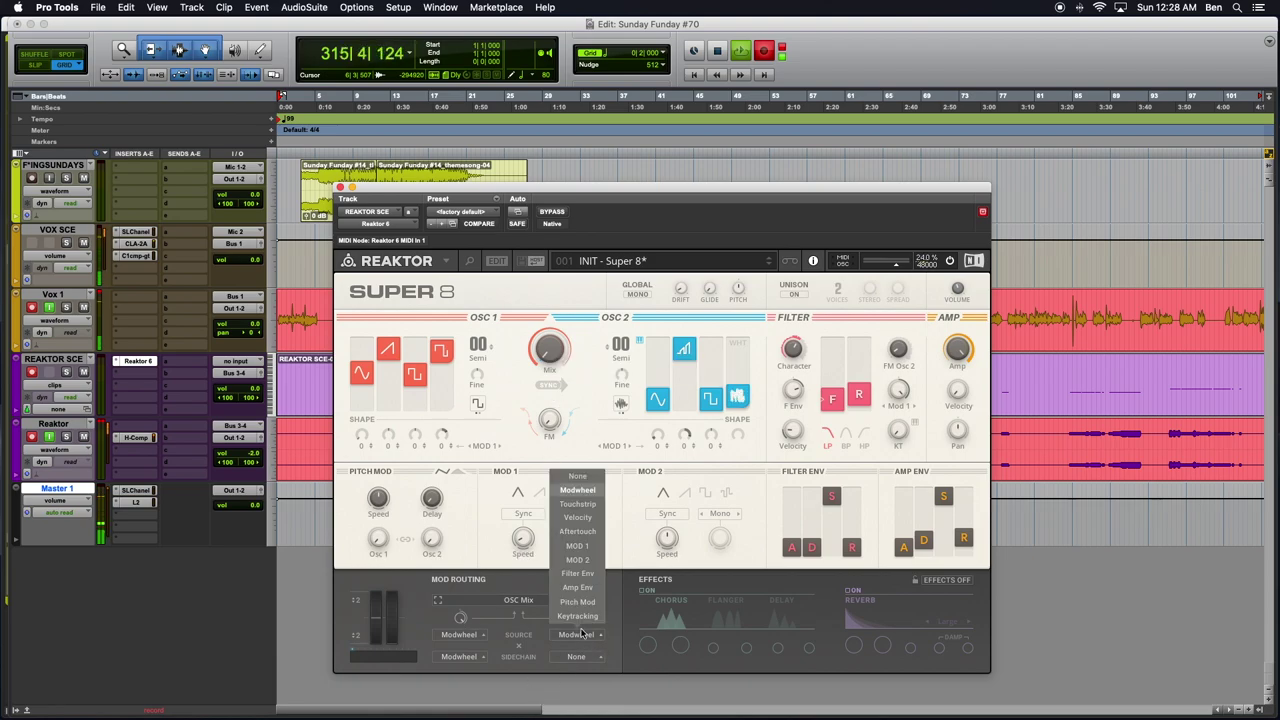
left_click(580, 477)
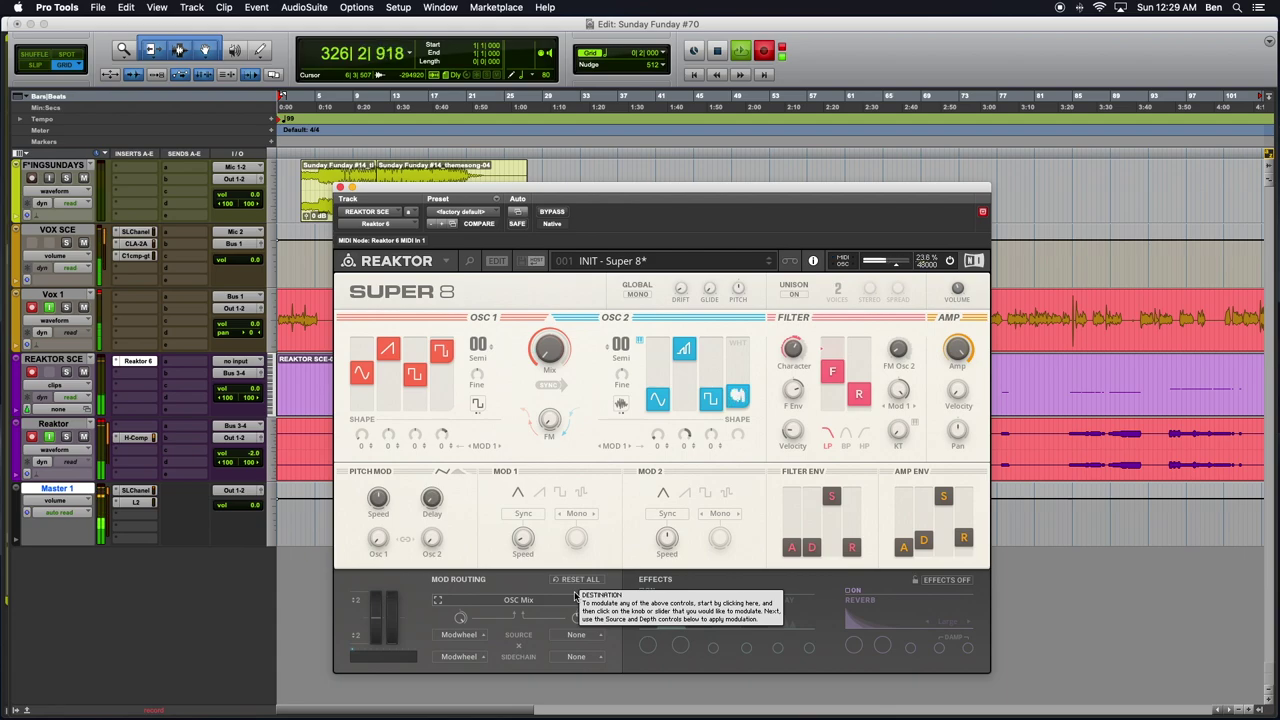
left_click(570, 636)
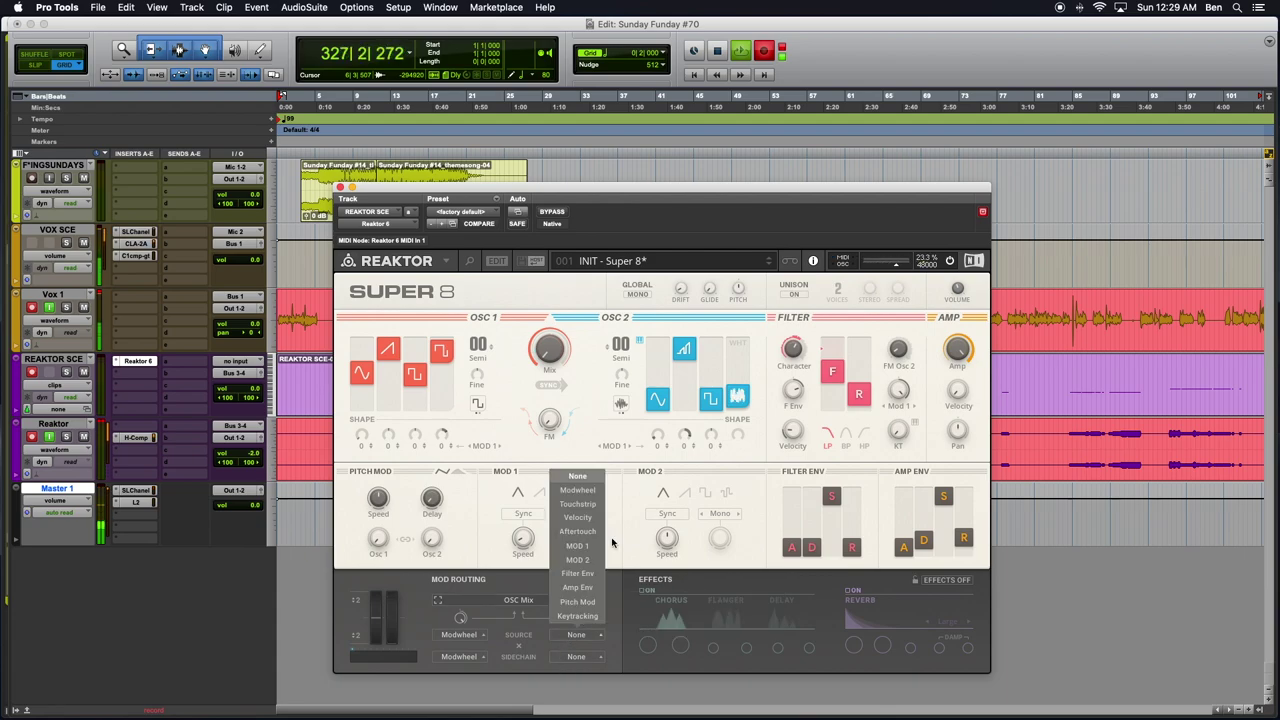
left_click(576, 546)
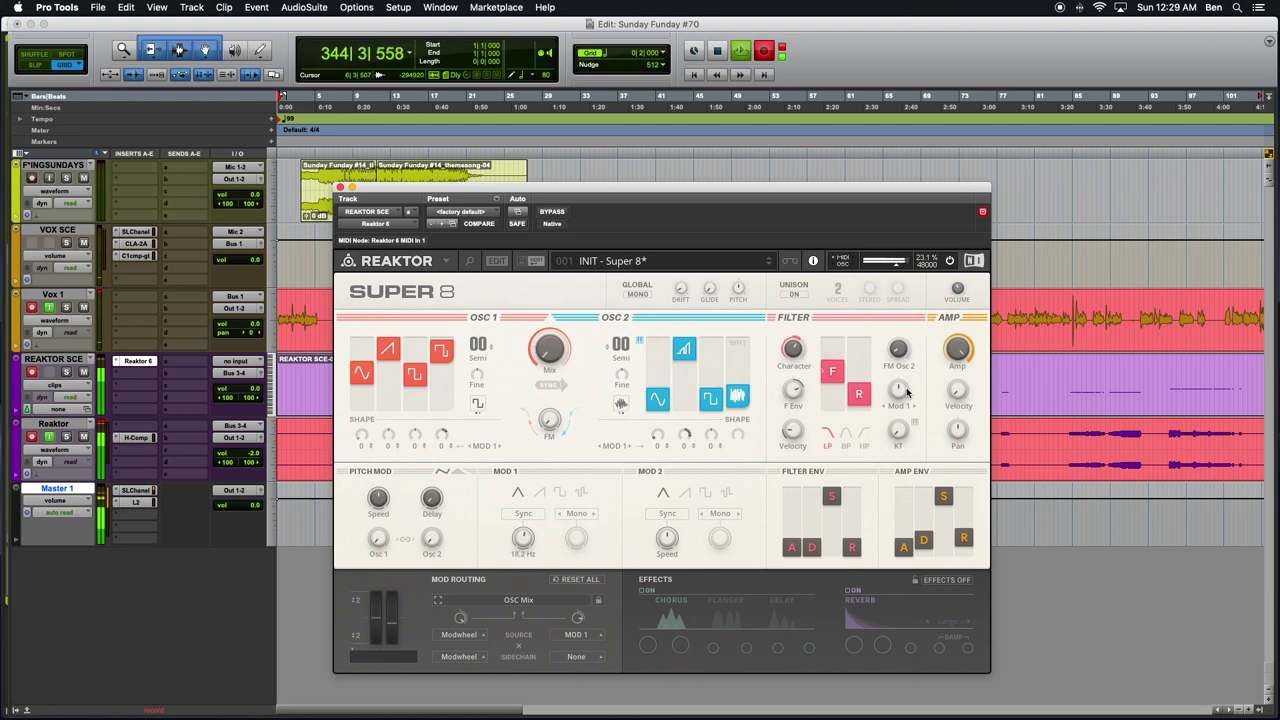
Try Trigger mode on the MOD 1 modulator and return it to Mono
left_click(594, 514)
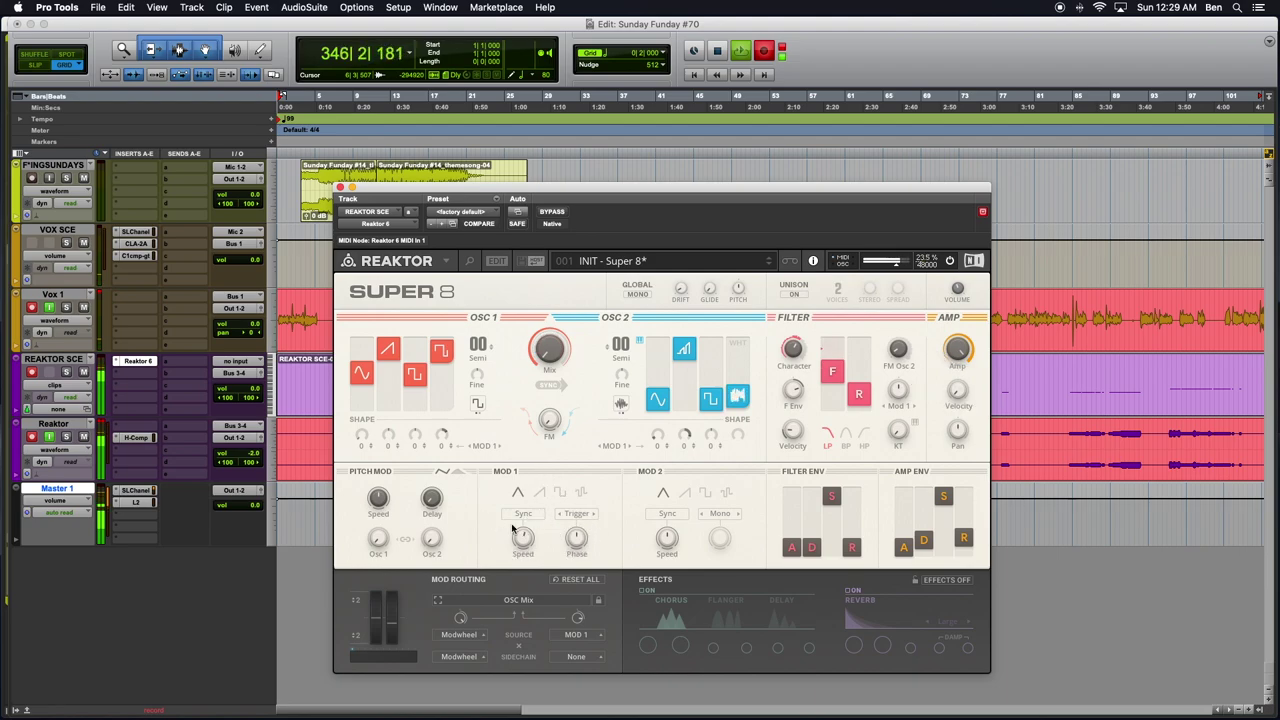
left_click(594, 515)
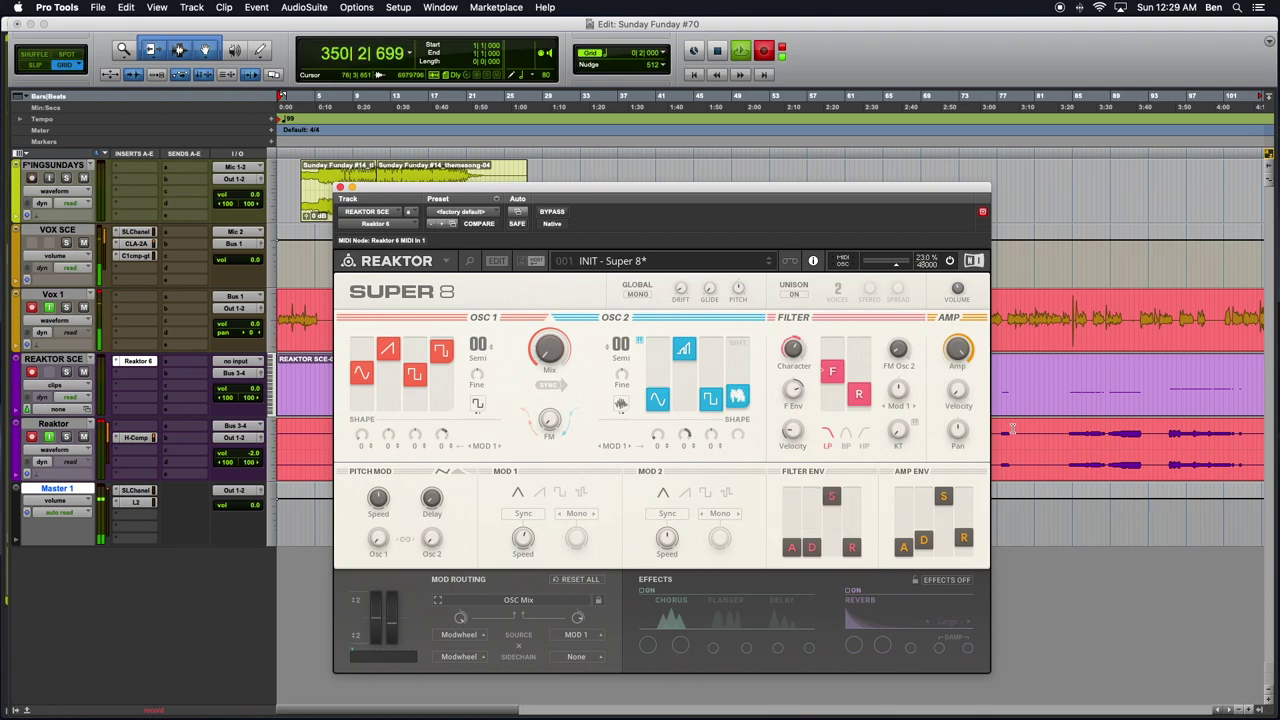
Turn on the modulation effects block and switch between Delay and Flanger, leaving Delay selected
key("super+bracketleft")
key("super+bracketleft")
key("super+bracketleft")
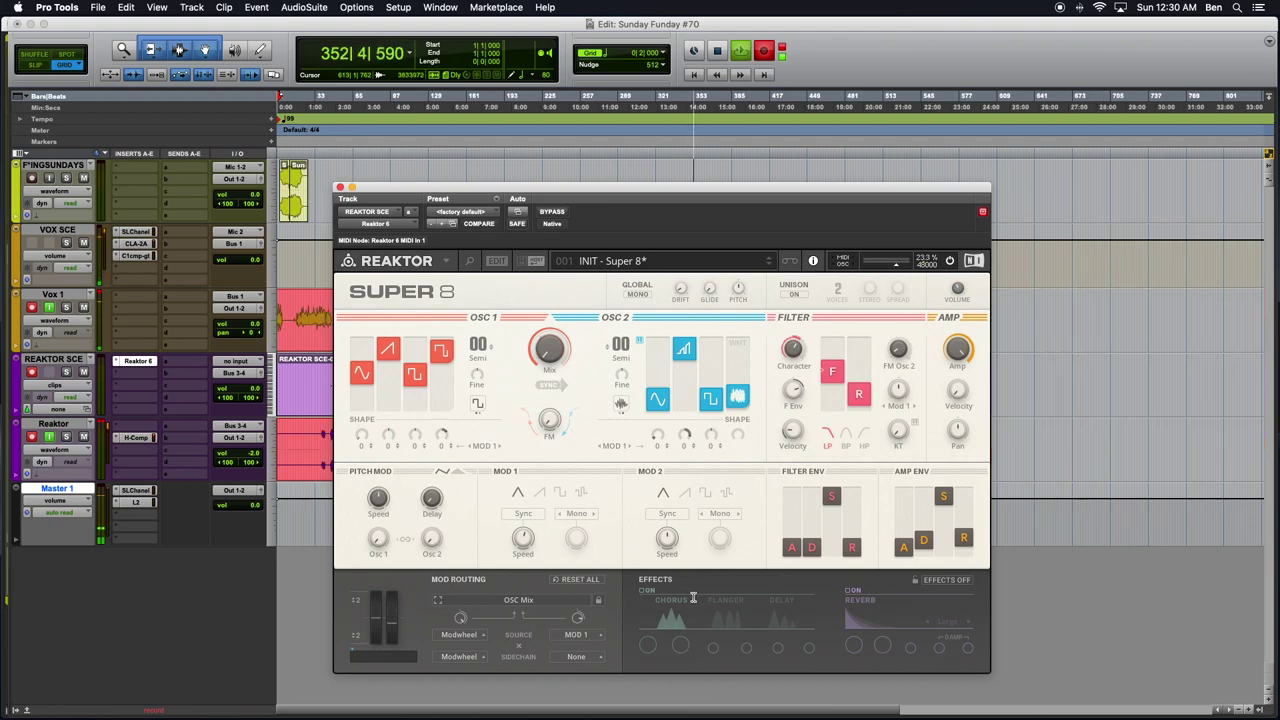
left_click(641, 592)
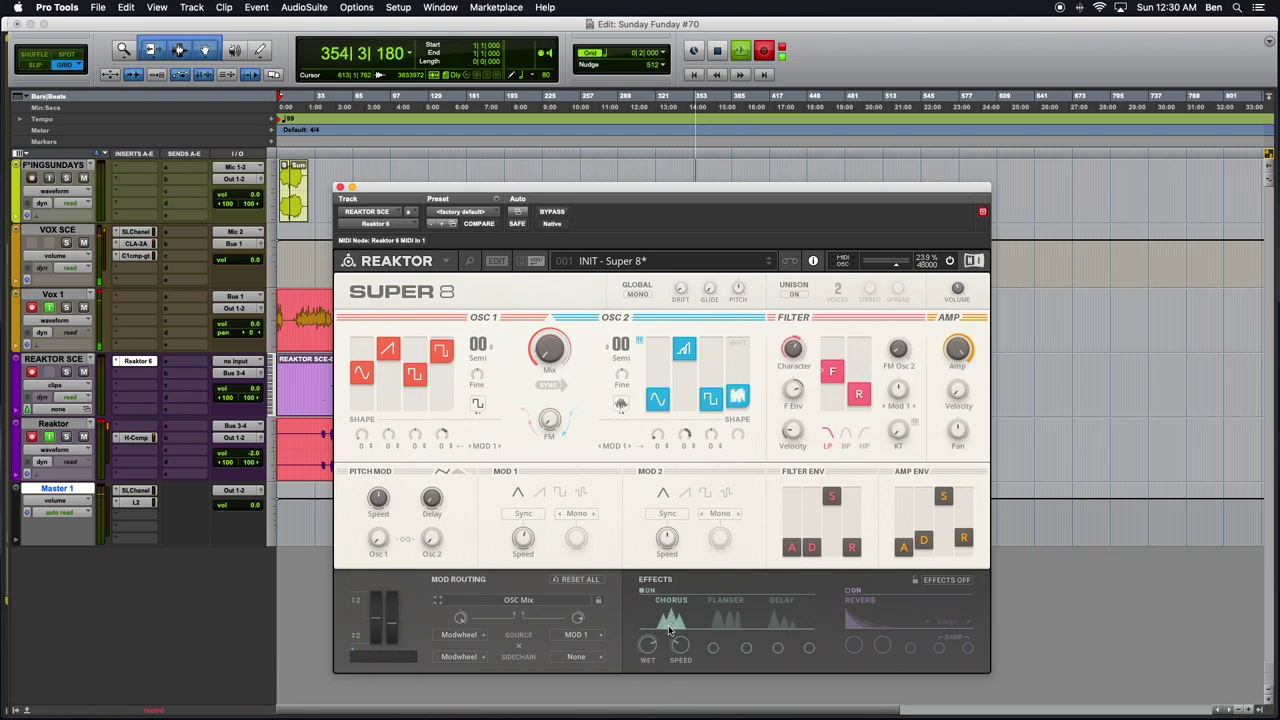
left_click(777, 618)
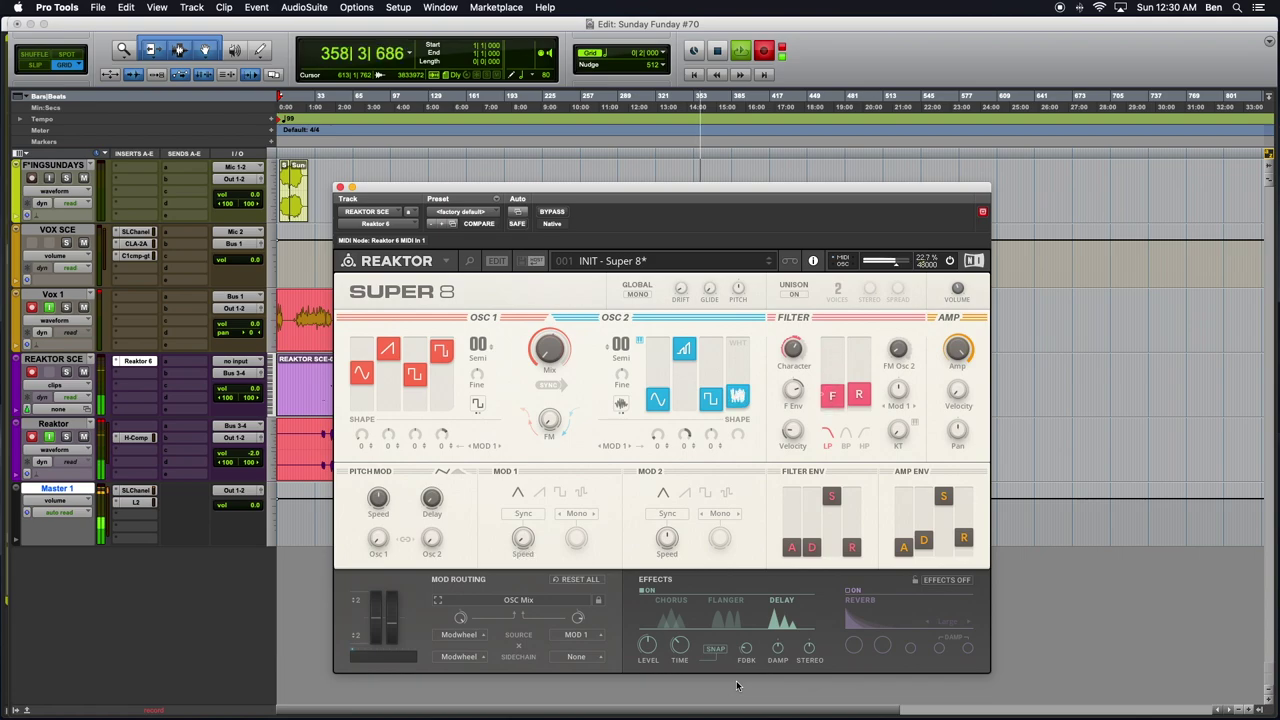
left_click(733, 614)
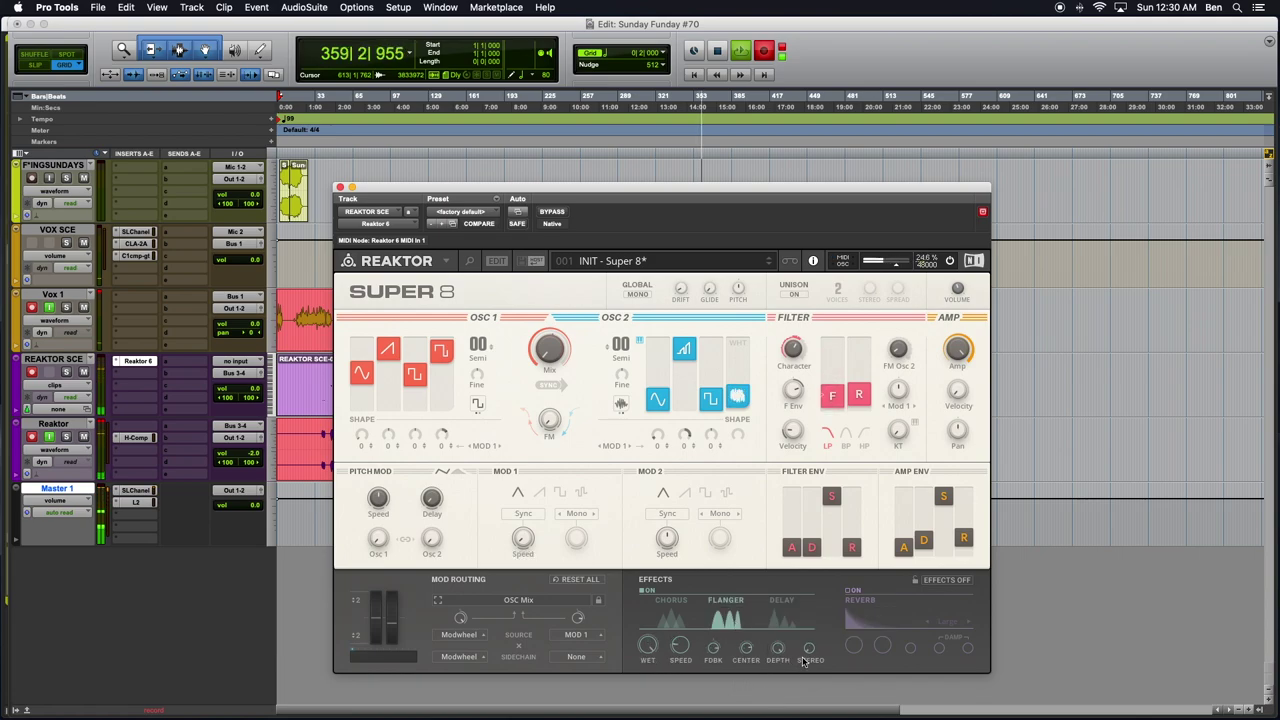
left_click(772, 610)
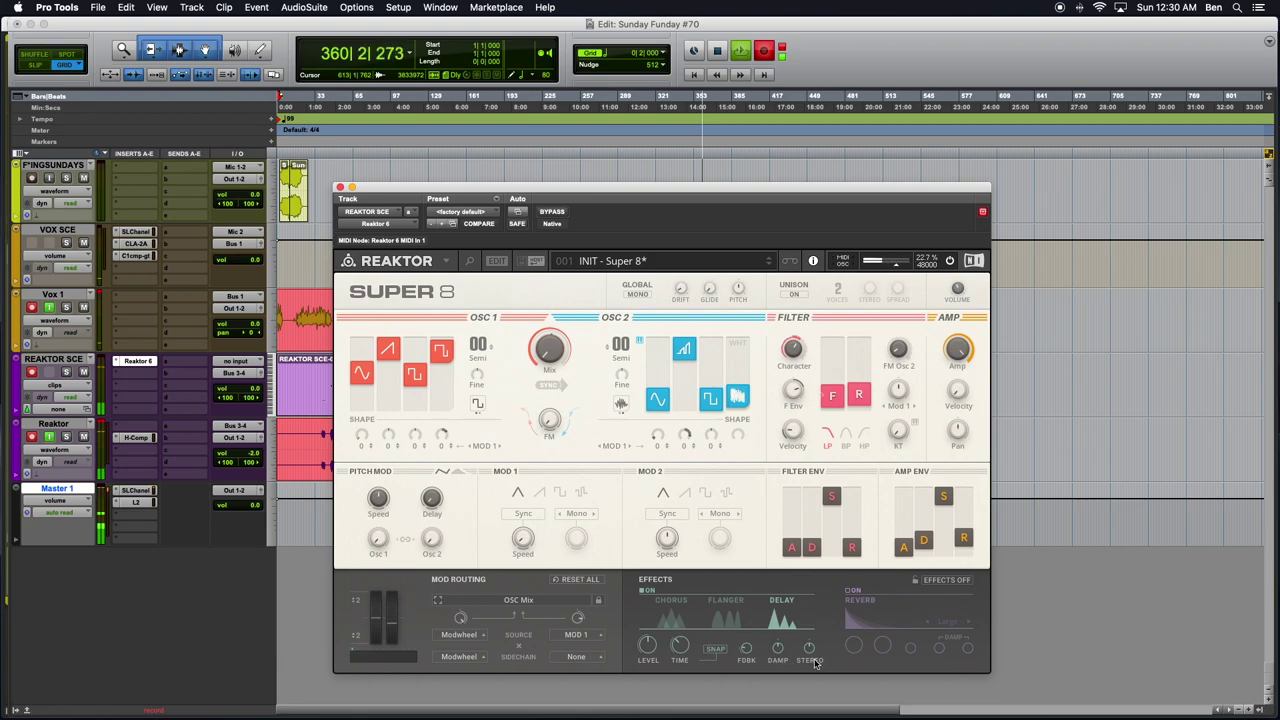
Increase the delay's stereo amount, set its feedback to 41 and adjust its time
left_click_drag(813, 656, 811, 645)
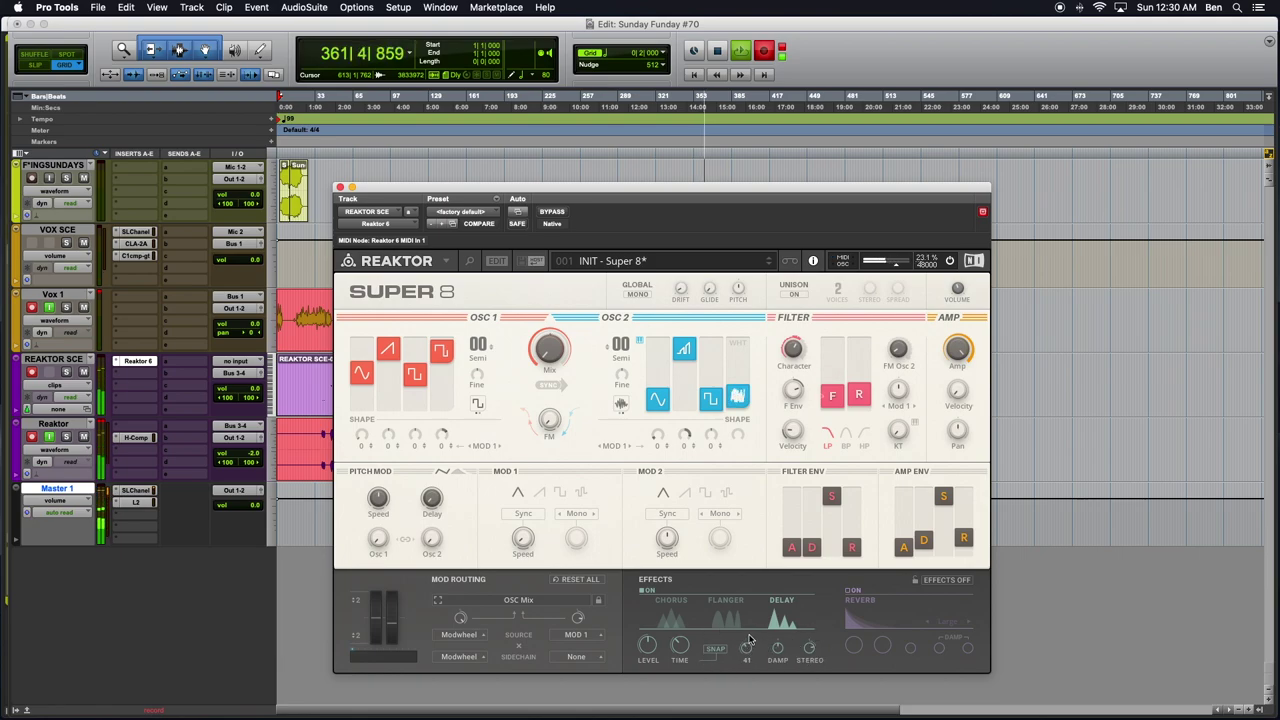
mouse_move(682, 646)
mouse_move(684, 648)
left_mouse_down()
mouse_move(684, 633)
mouse_move(681, 643)
left_mouse_up()
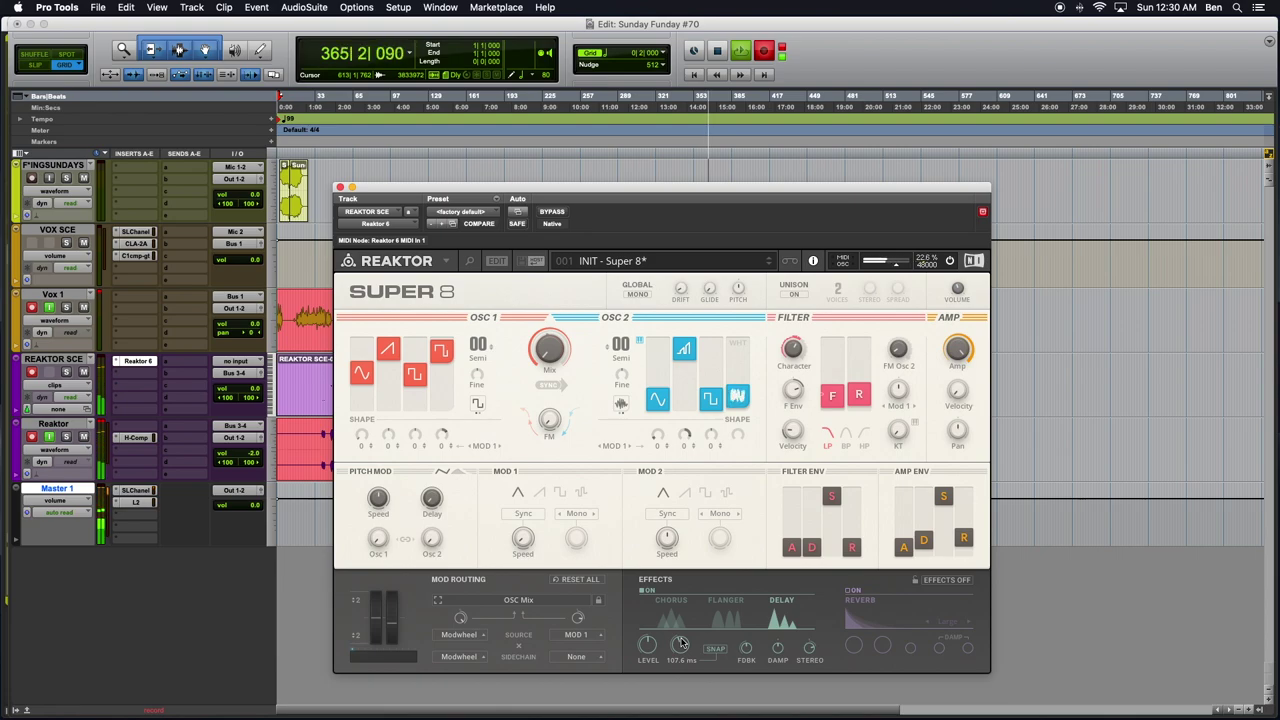
left_click_drag(680, 639, 683, 636)
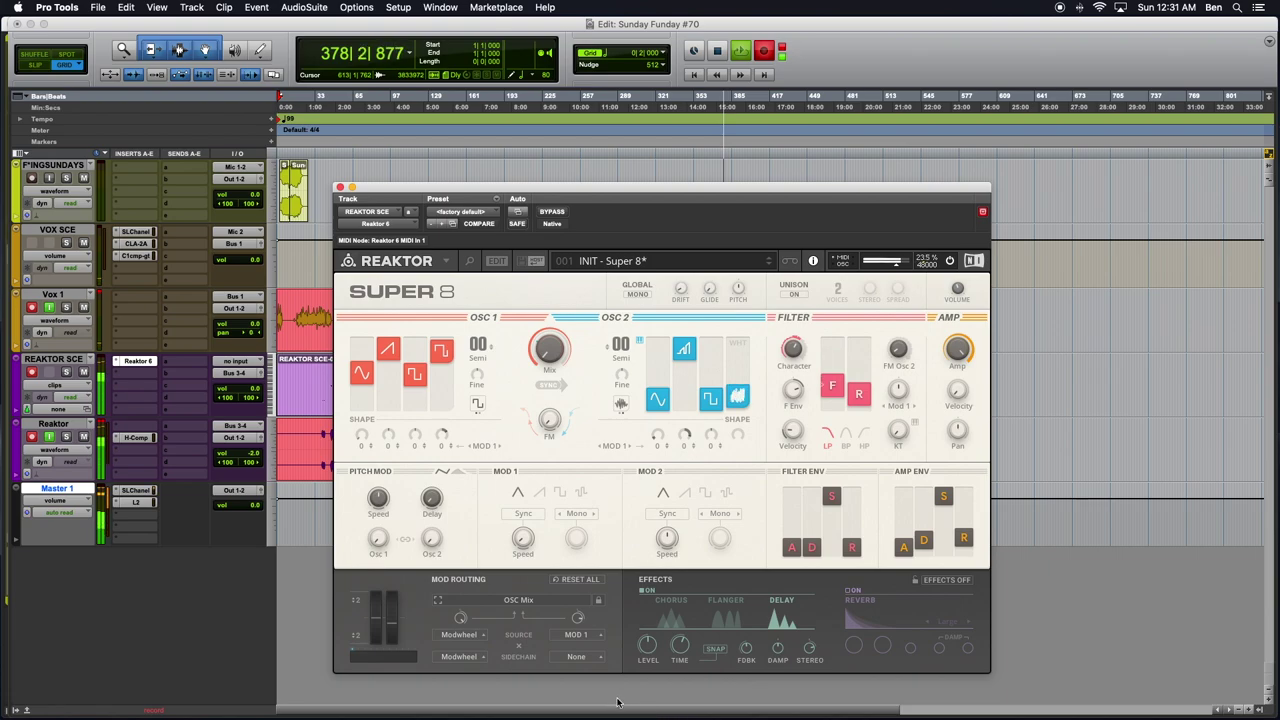
Select the Flanger effect, set its wet level to 47 and switch the effect to Chorus
left_click(726, 616)
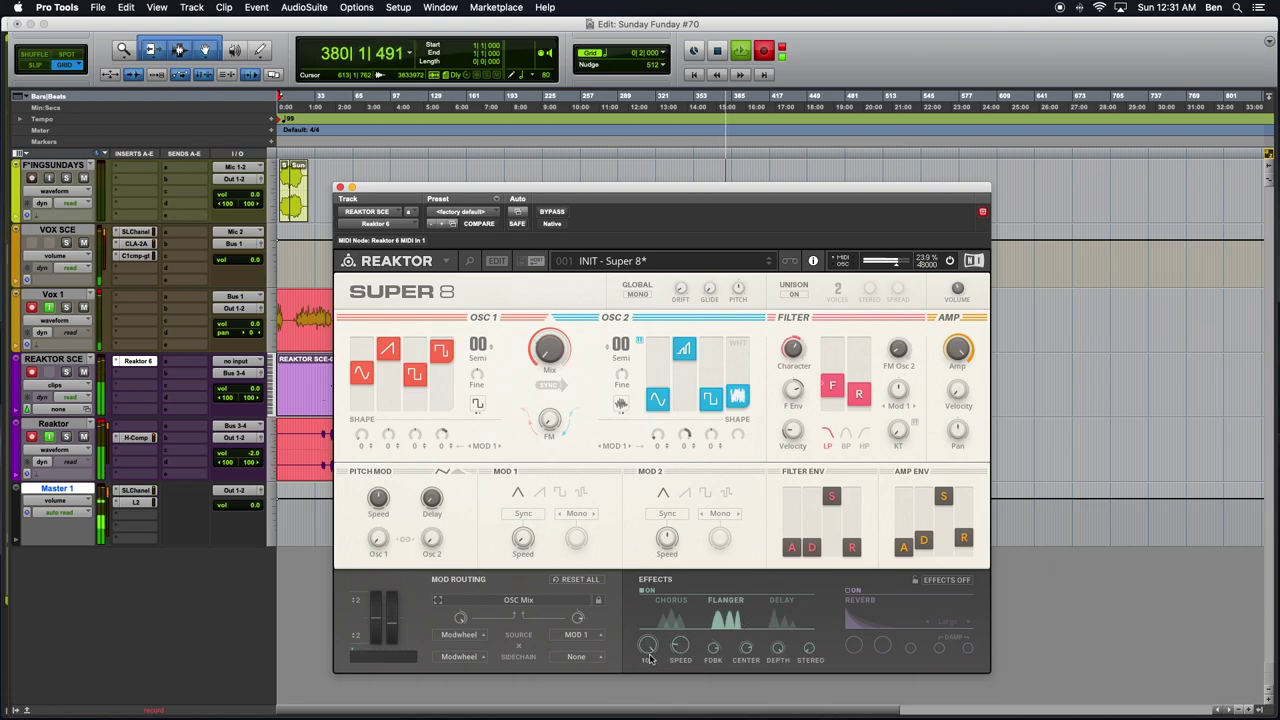
mouse_move(648, 645)
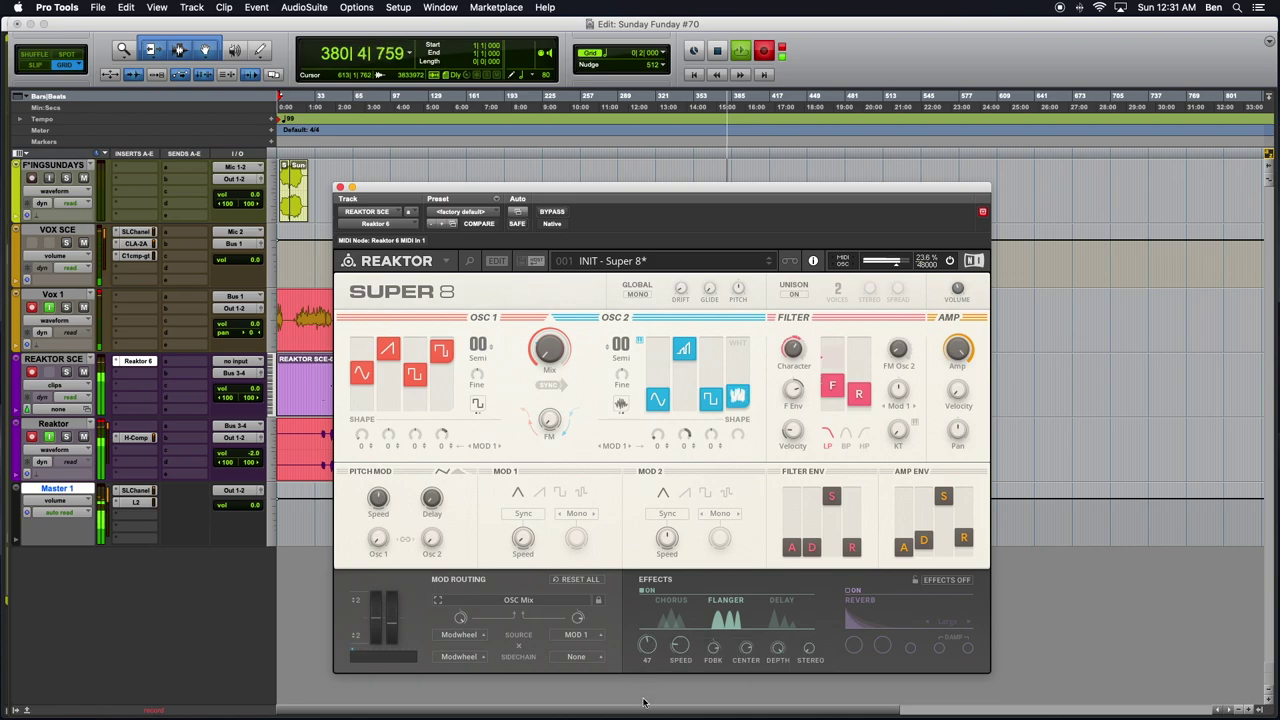
left_click(673, 620)
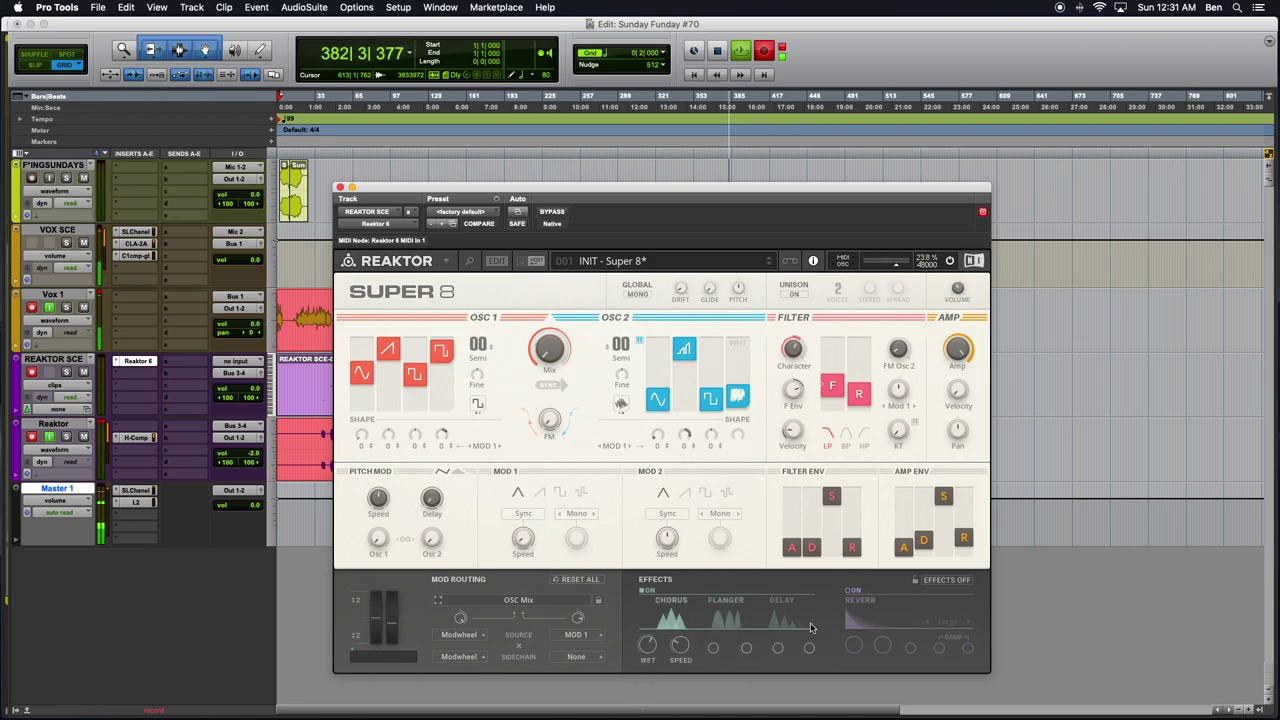
Turn on the reverb, bypass all effects for comparison and re-enable them
left_click(848, 591)
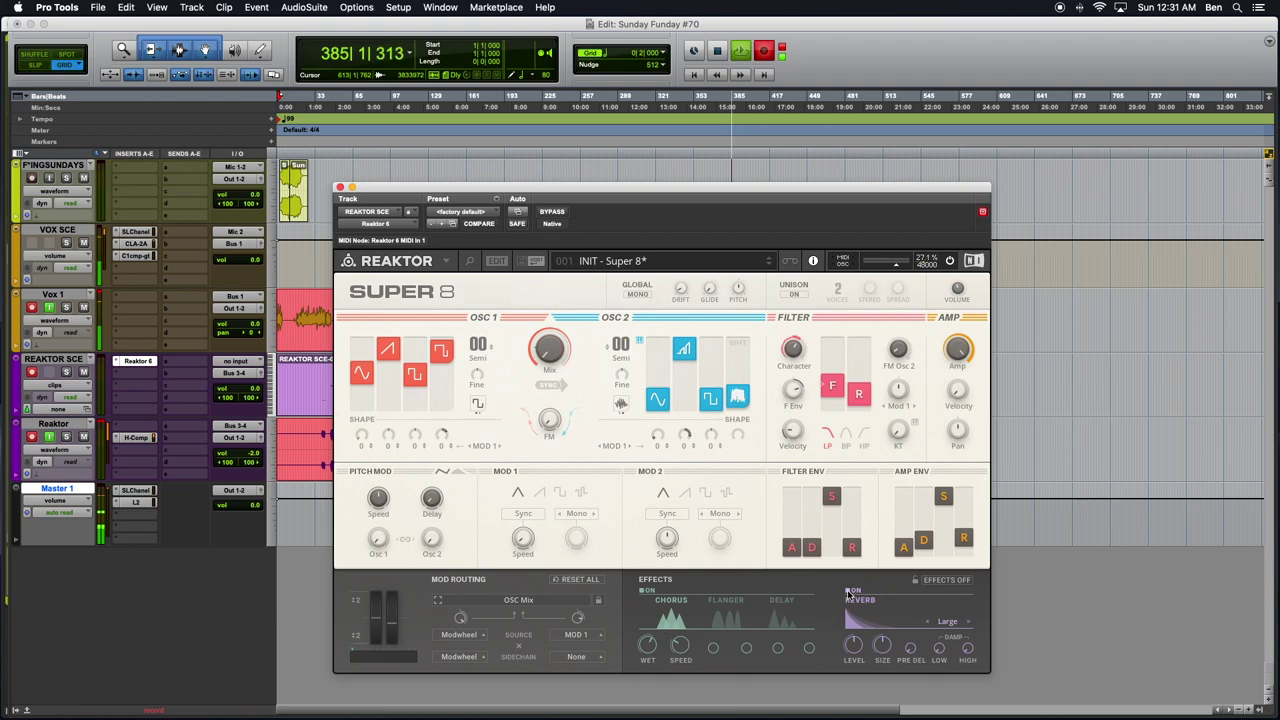
left_click(950, 580)
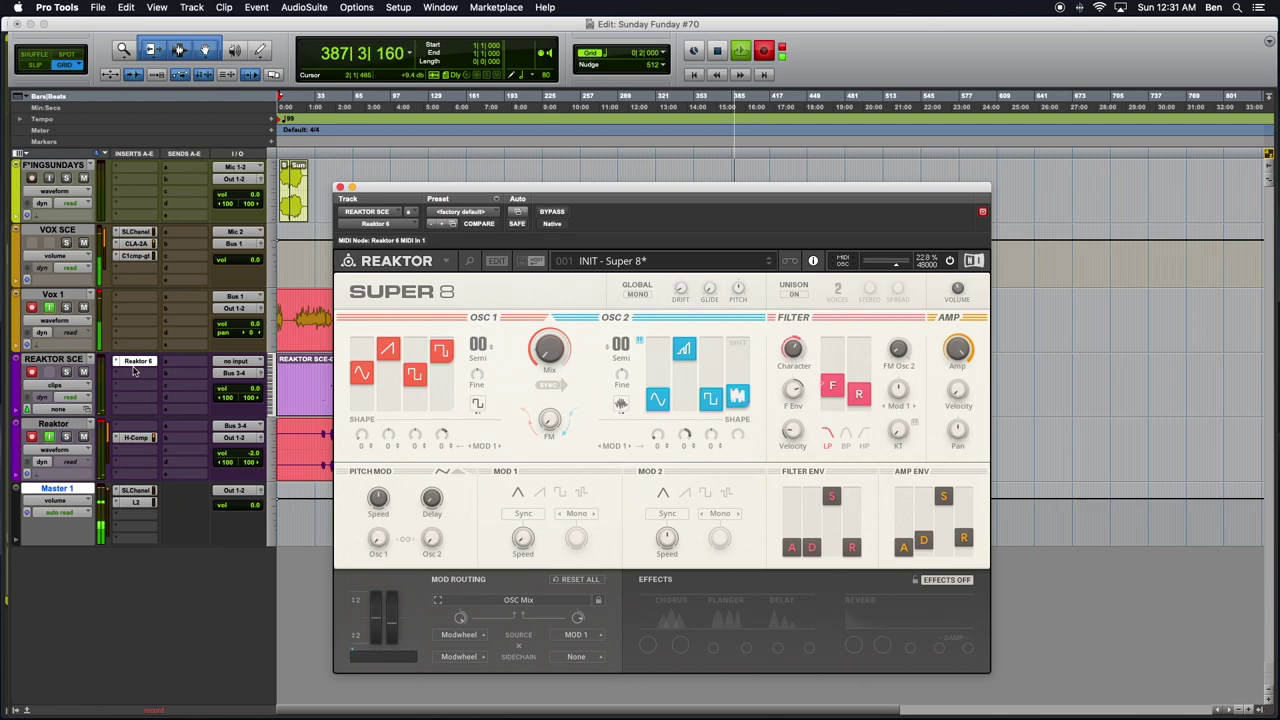
left_click(106, 428)
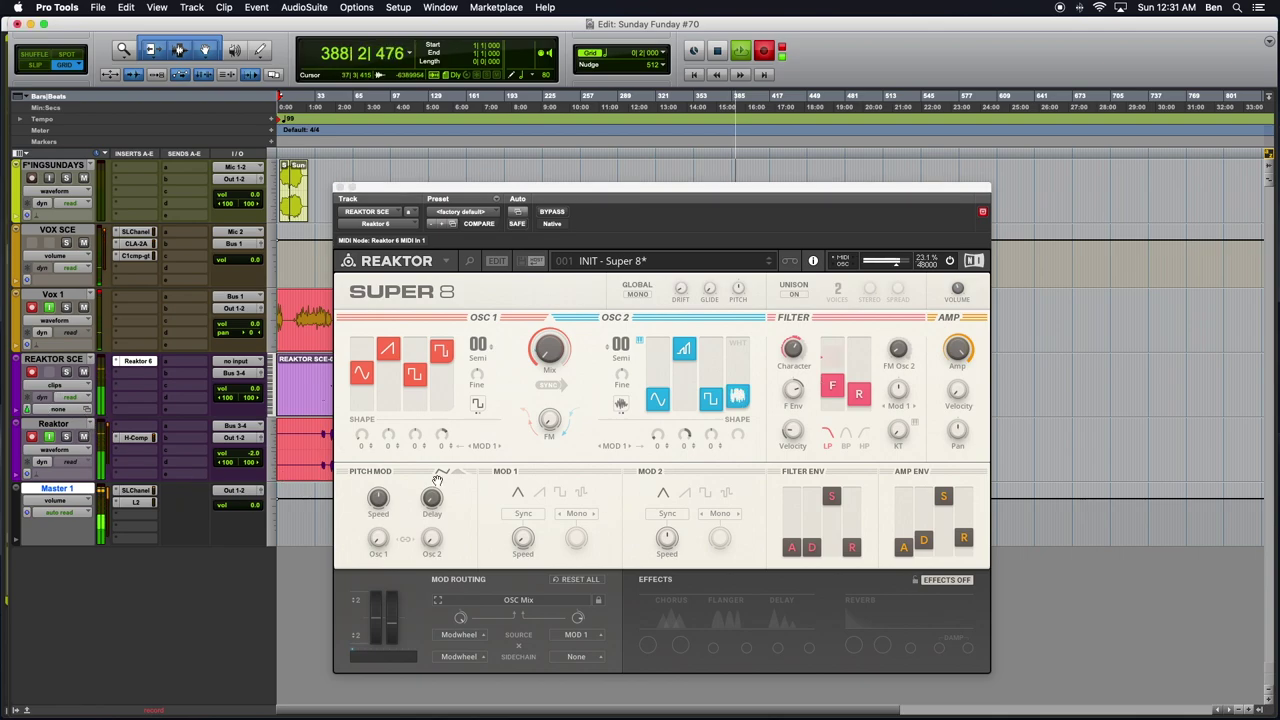
left_click(675, 407)
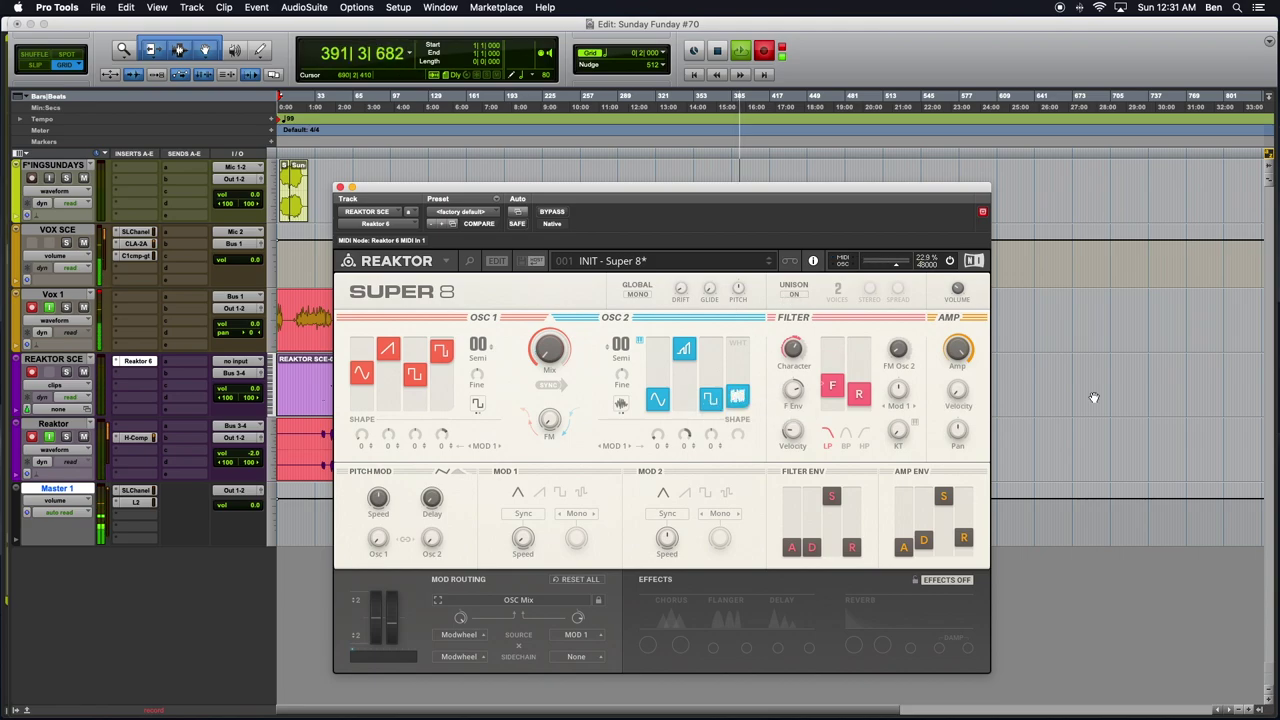
key("super+bracketright")
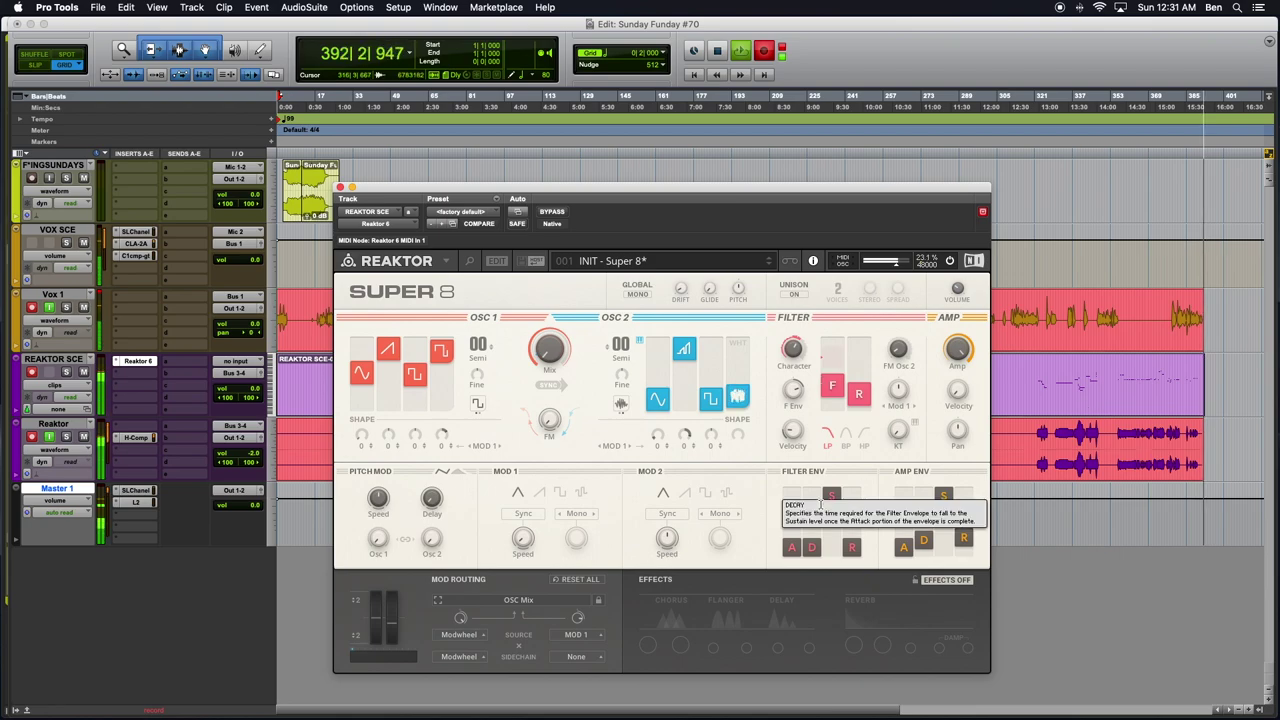
left_click(947, 580)
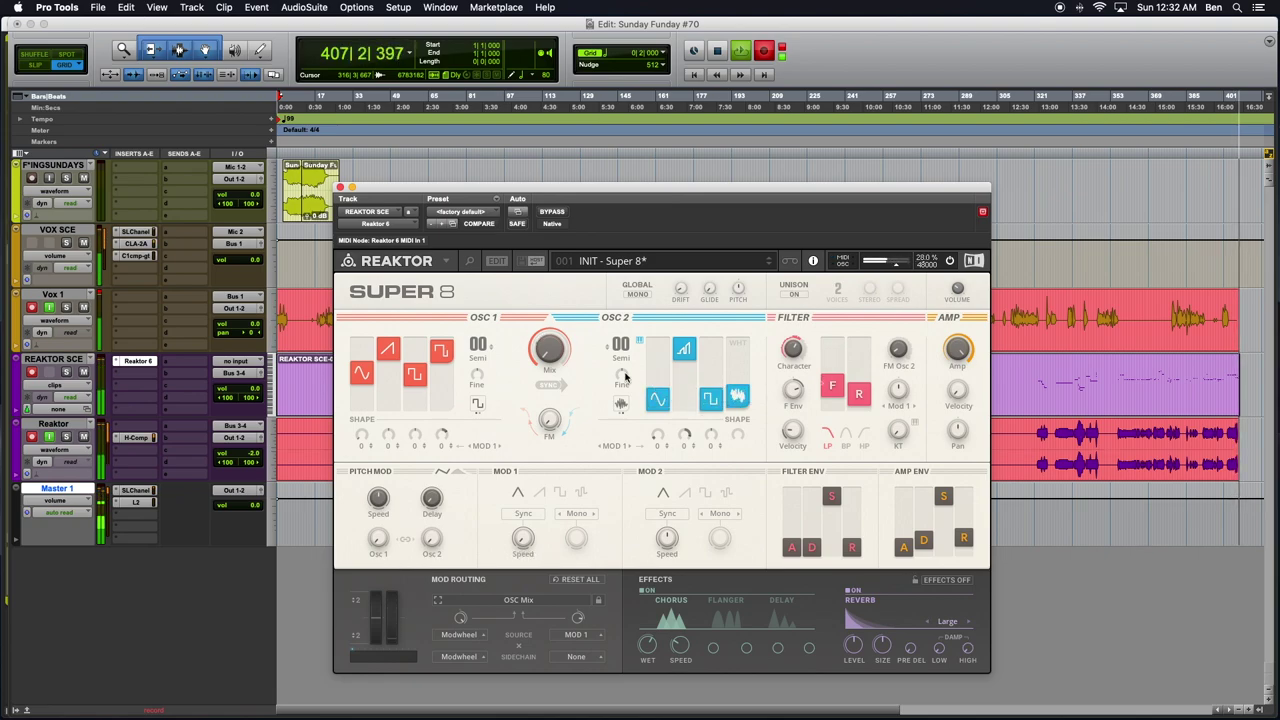
Load the Circuits preset and shift its oscillator mix slightly toward OSC 1
left_click(616, 267)
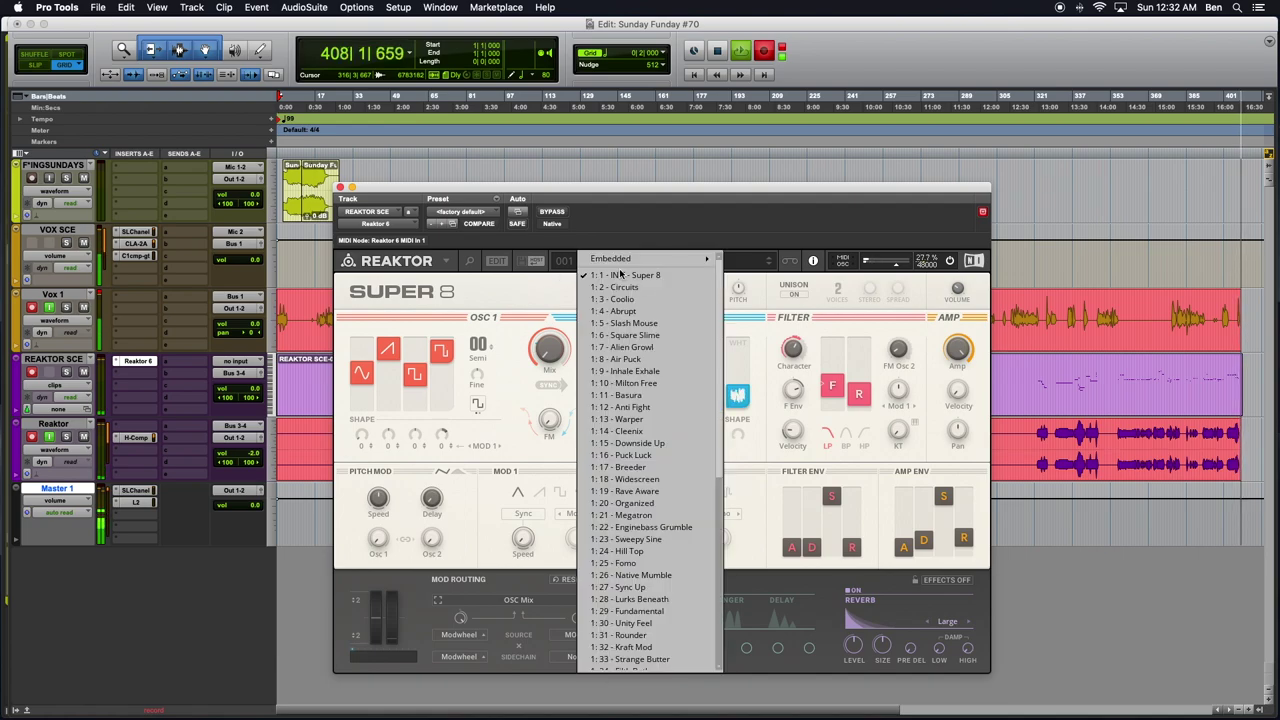
left_click(625, 286)
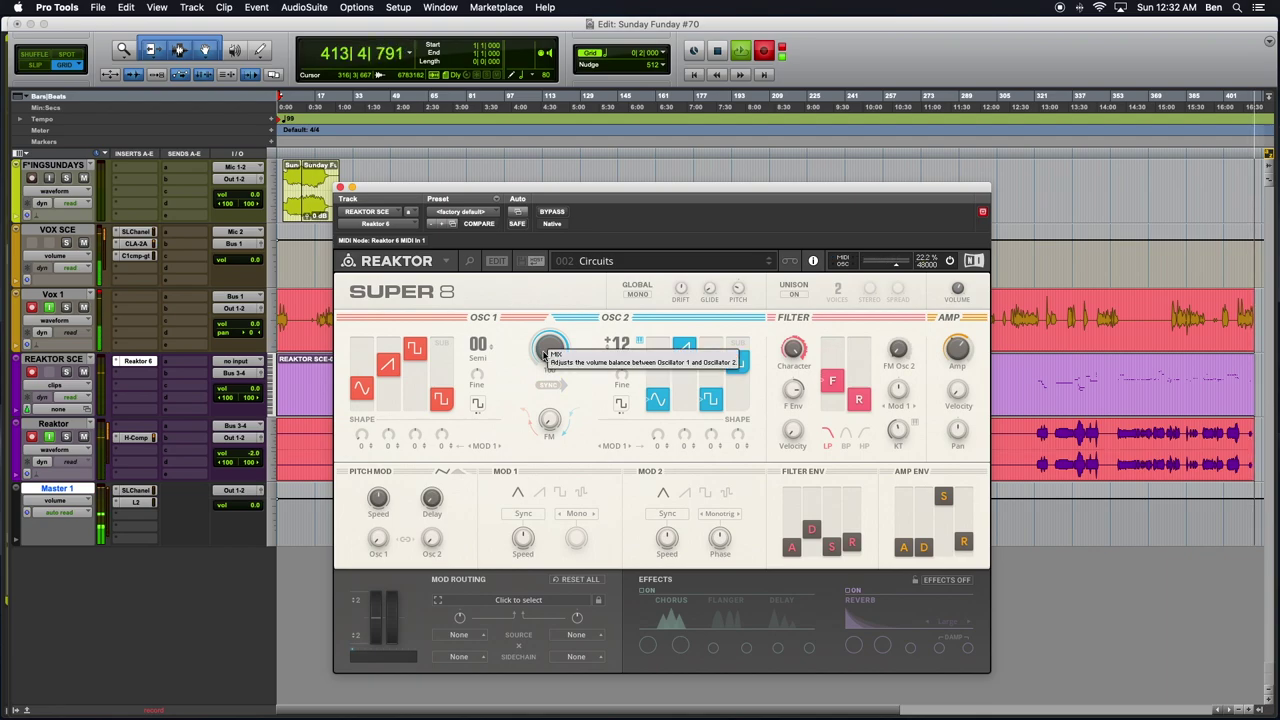
mouse_move(526, 352)
left_click_drag(533, 347, 560, 366)
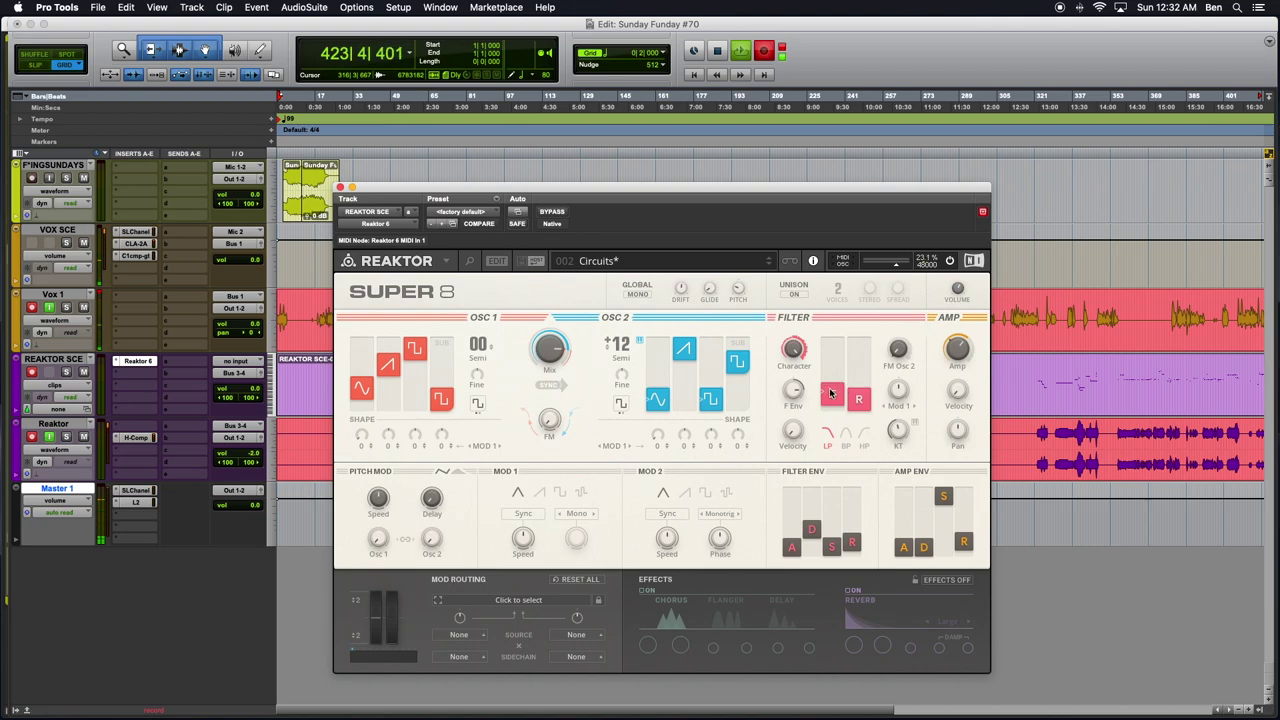
Sweep the Circuits preset's filter cutoff up to maximum and back down to a low setting
scroll(830, 392, "up", 5)
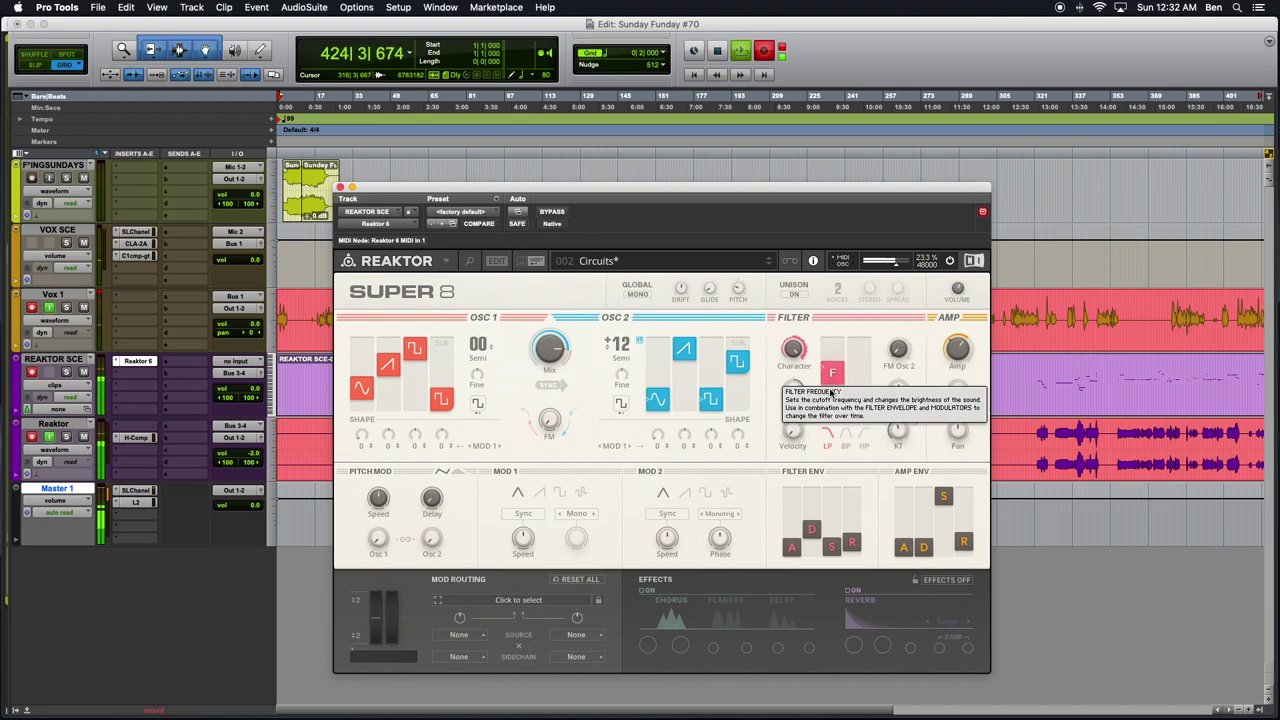
scroll(830, 392, "up", 4)
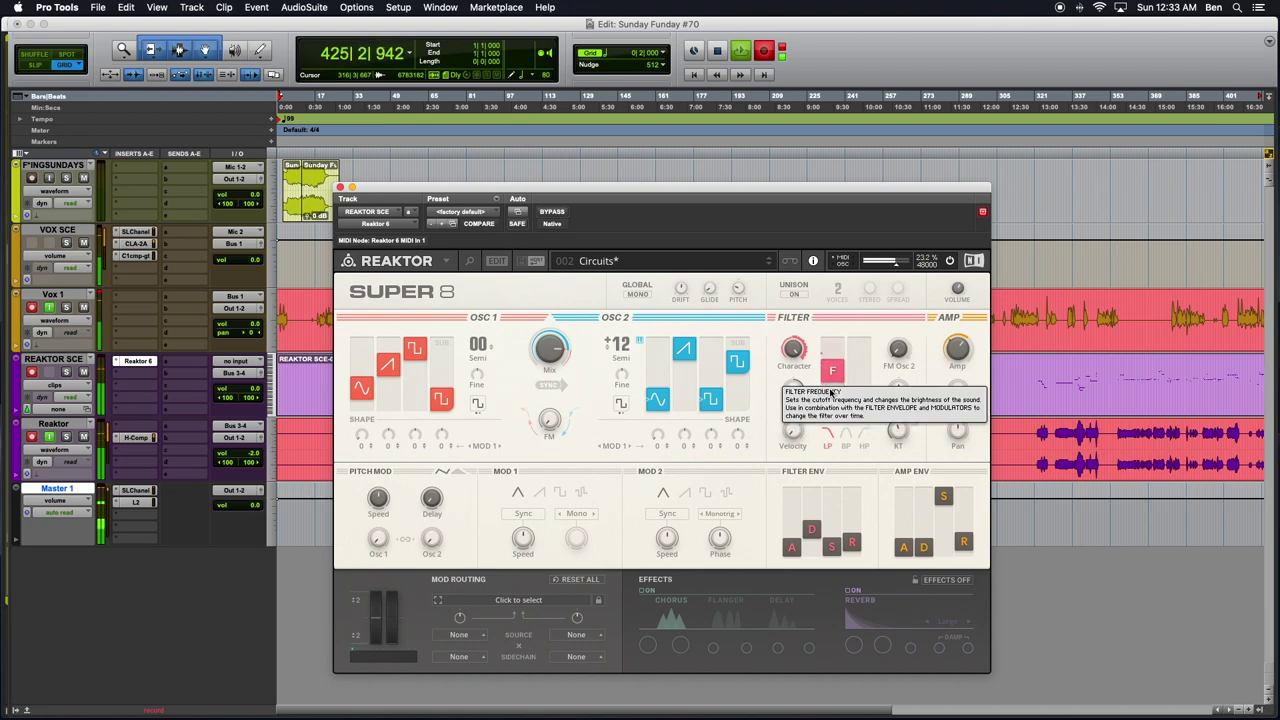
scroll(830, 392, "up", 1)
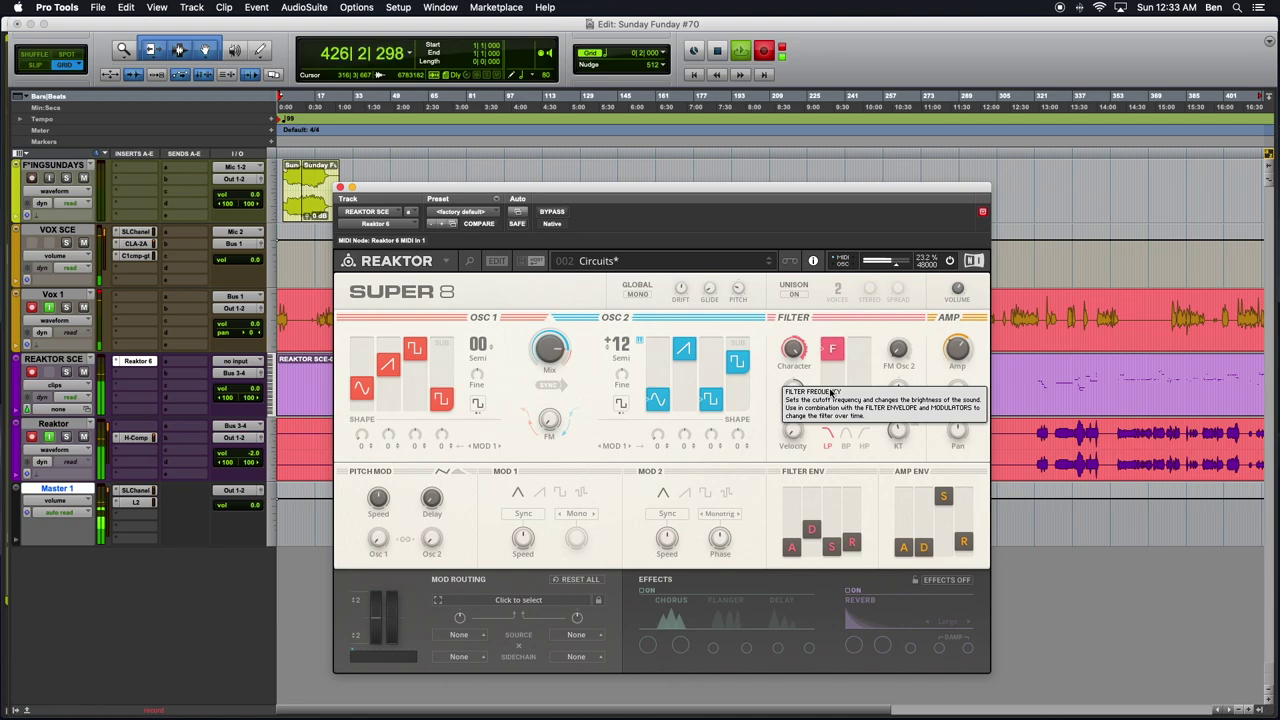
scroll(830, 392, "down", 3)
scroll(830, 392, "down", 5)
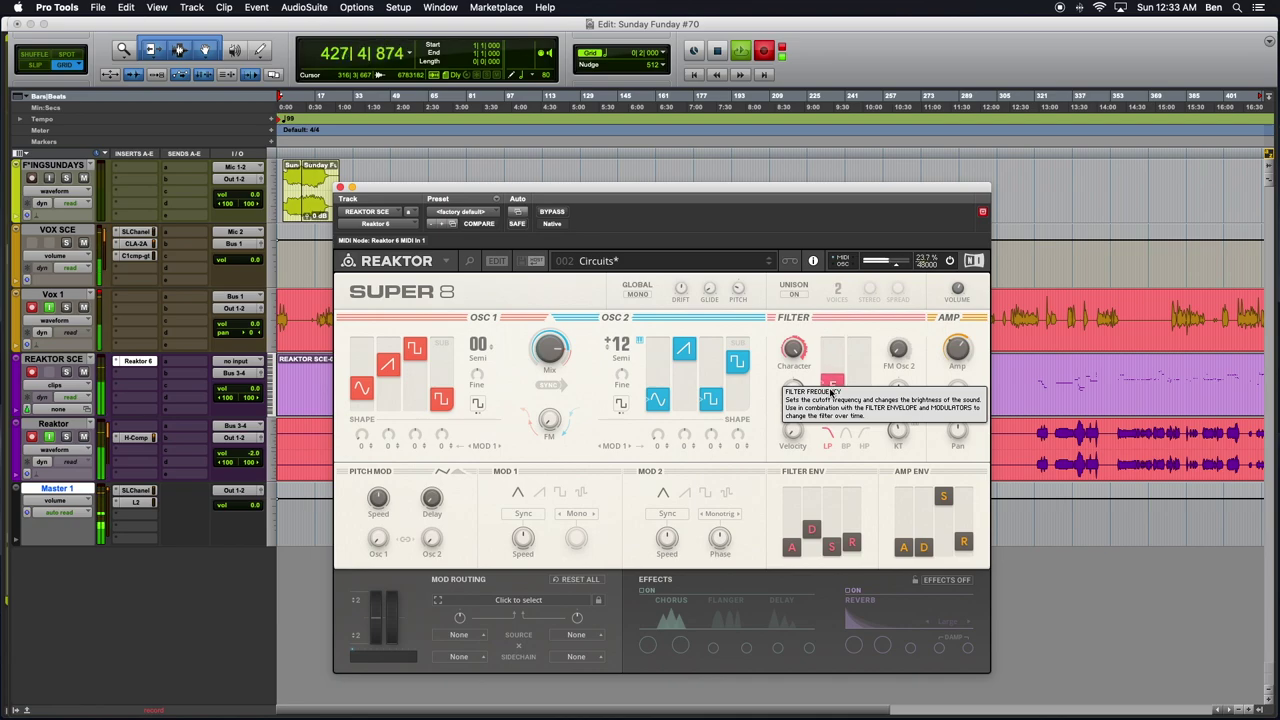
scroll(830, 392, "down", 1)
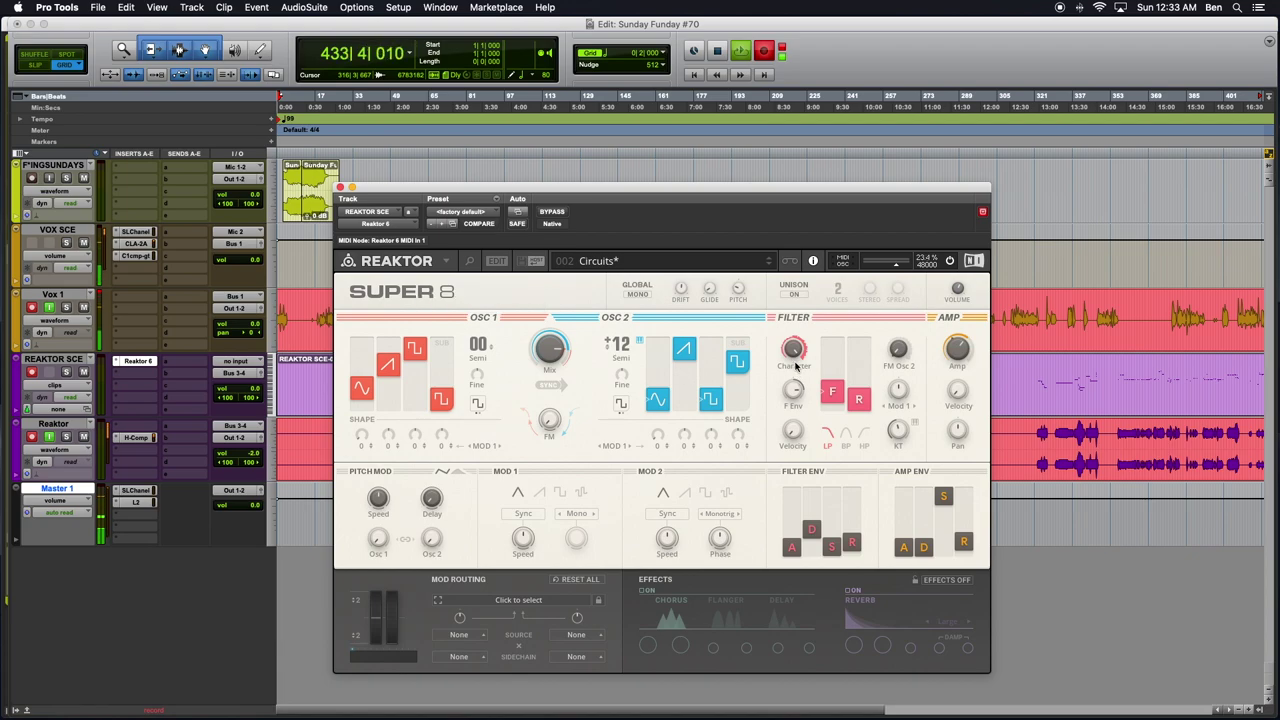
Turn on Unison mode for the Circuits preset with 2 voices
left_click(794, 293)
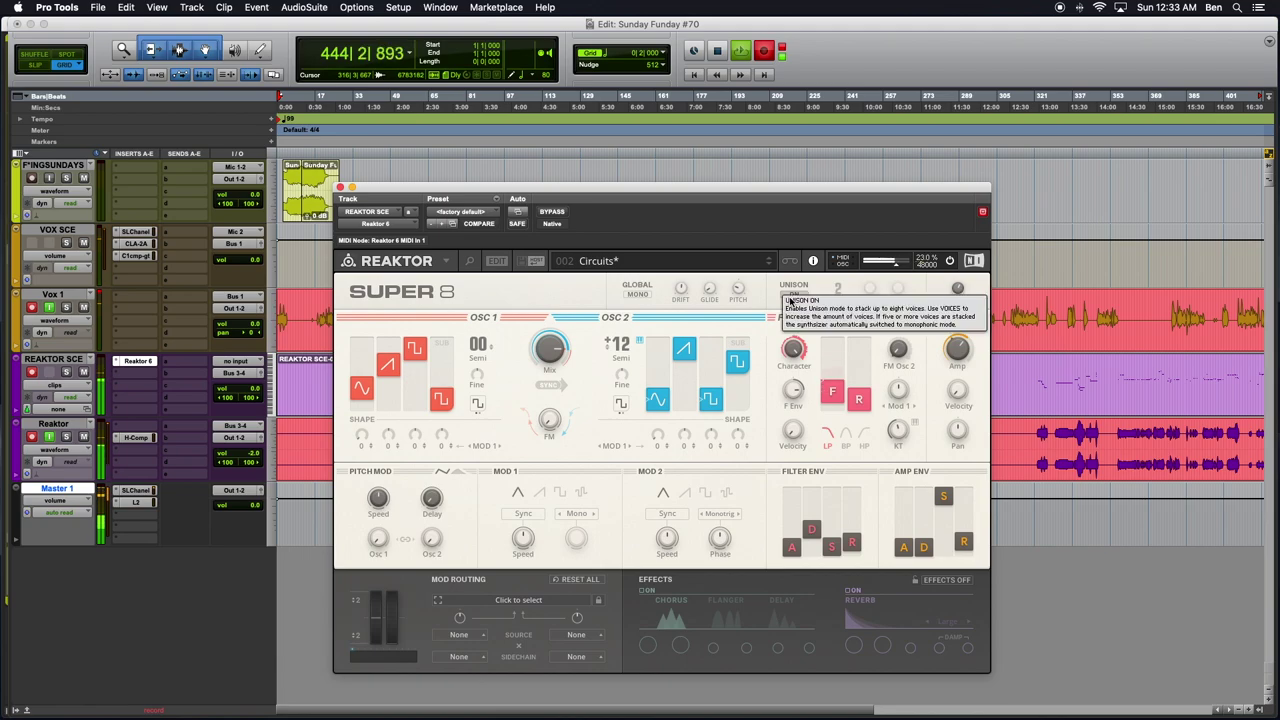
left_click(101, 296)
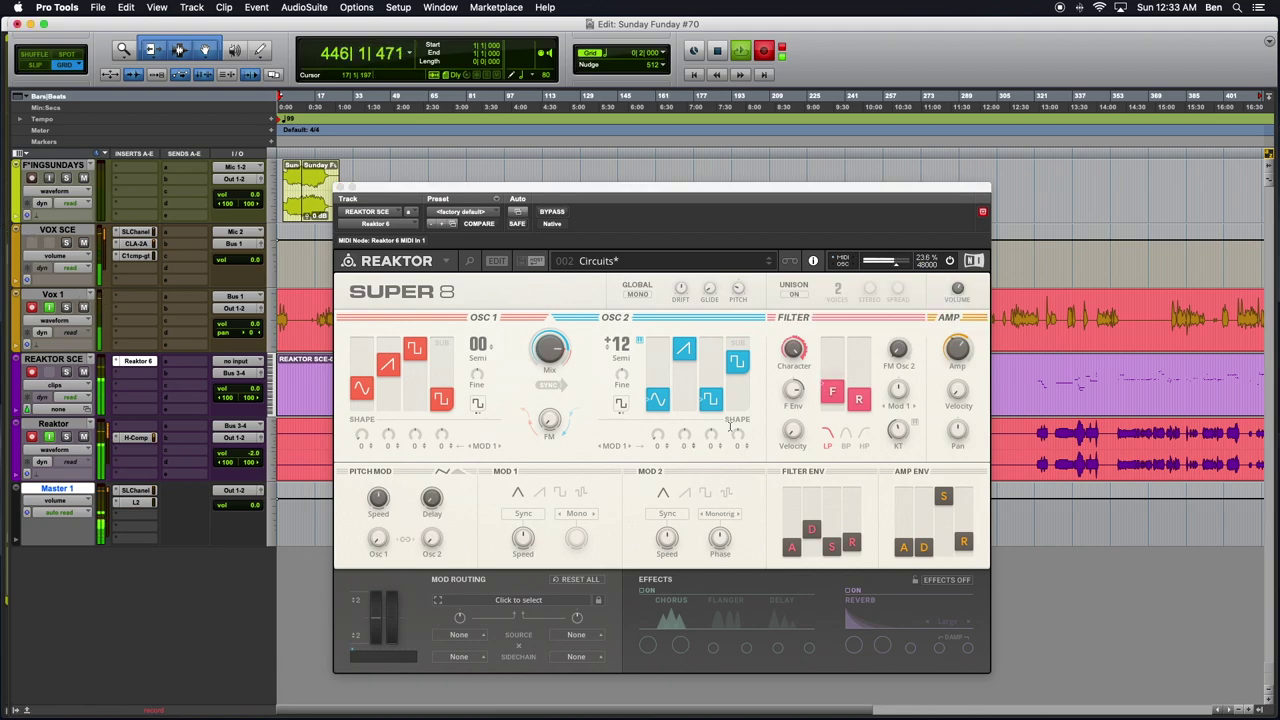
left_click(793, 293)
left_click(795, 295)
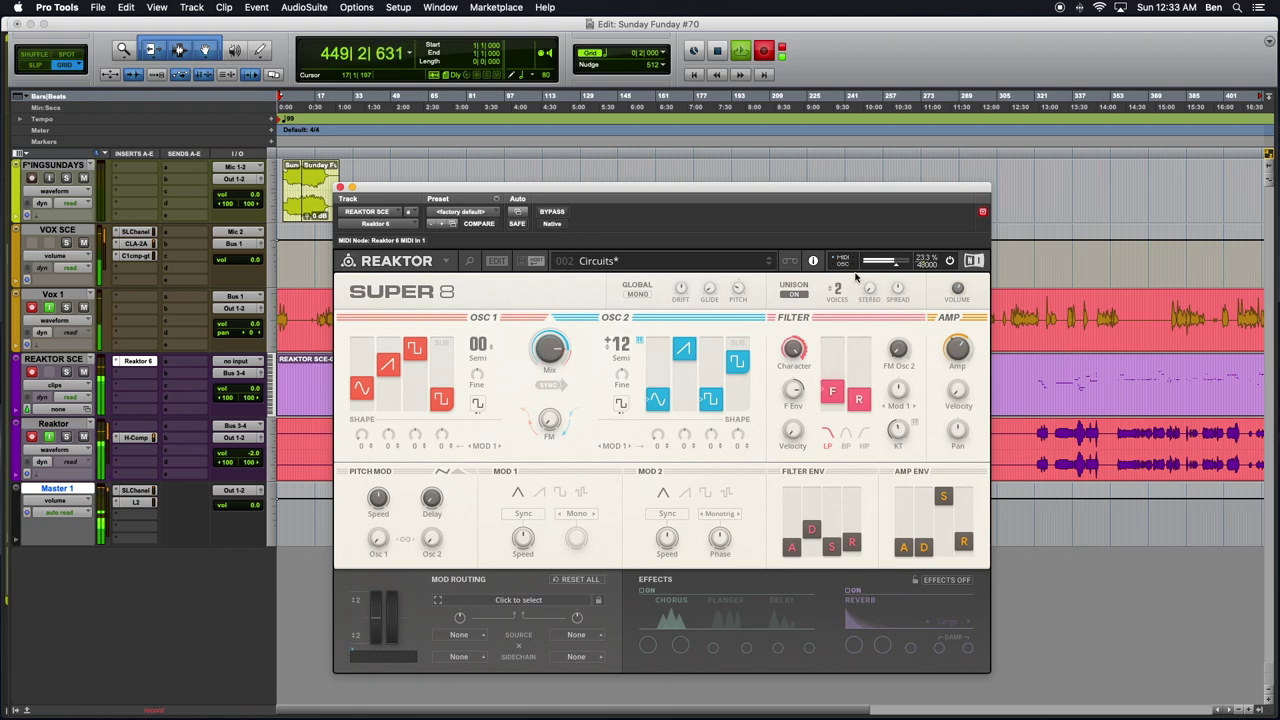
Increase the number of Unison voices for the Circuits preset to 8
left_click_drag(836, 289, 838, 276)
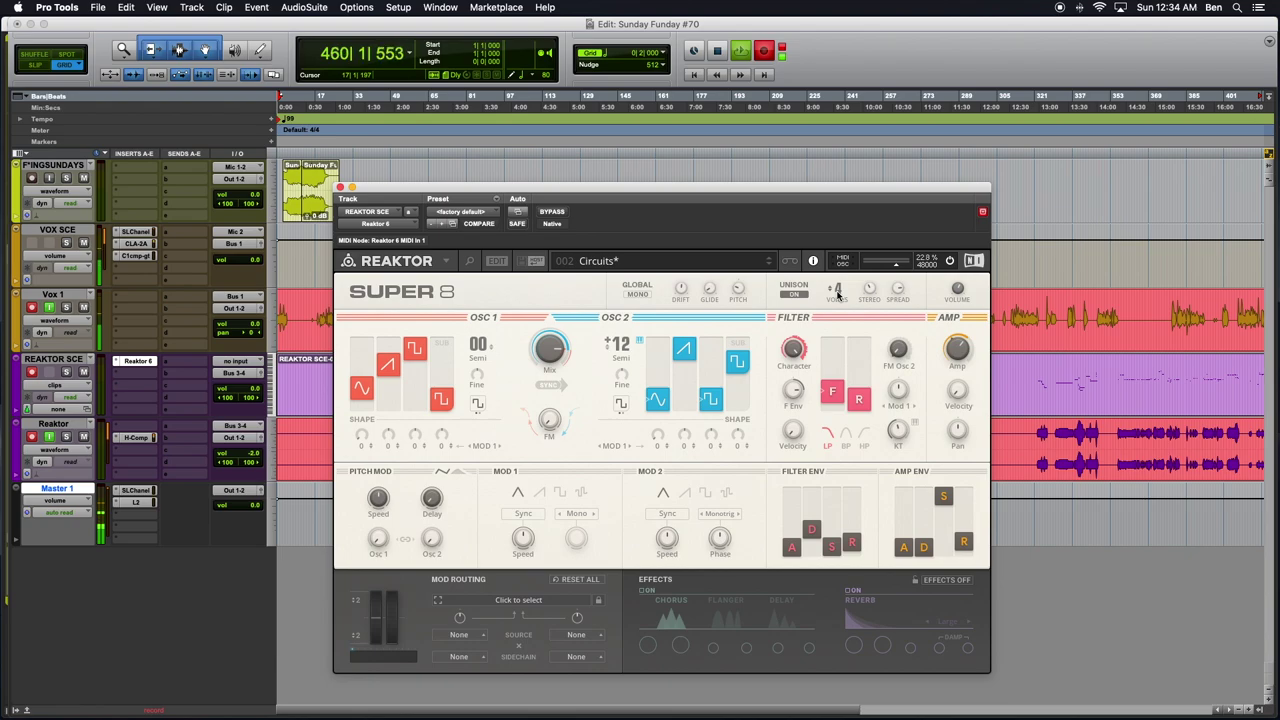
left_click_drag(838, 291, 846, 266)
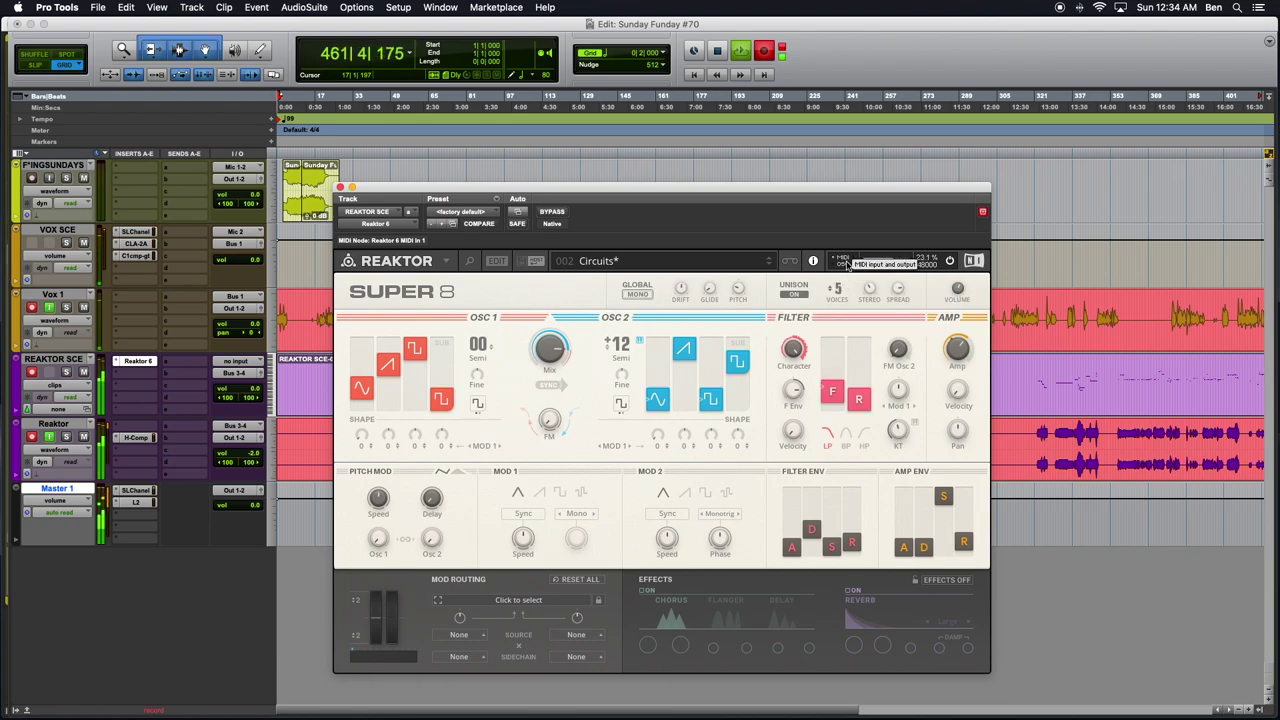
left_click_drag(846, 263, 878, 199)
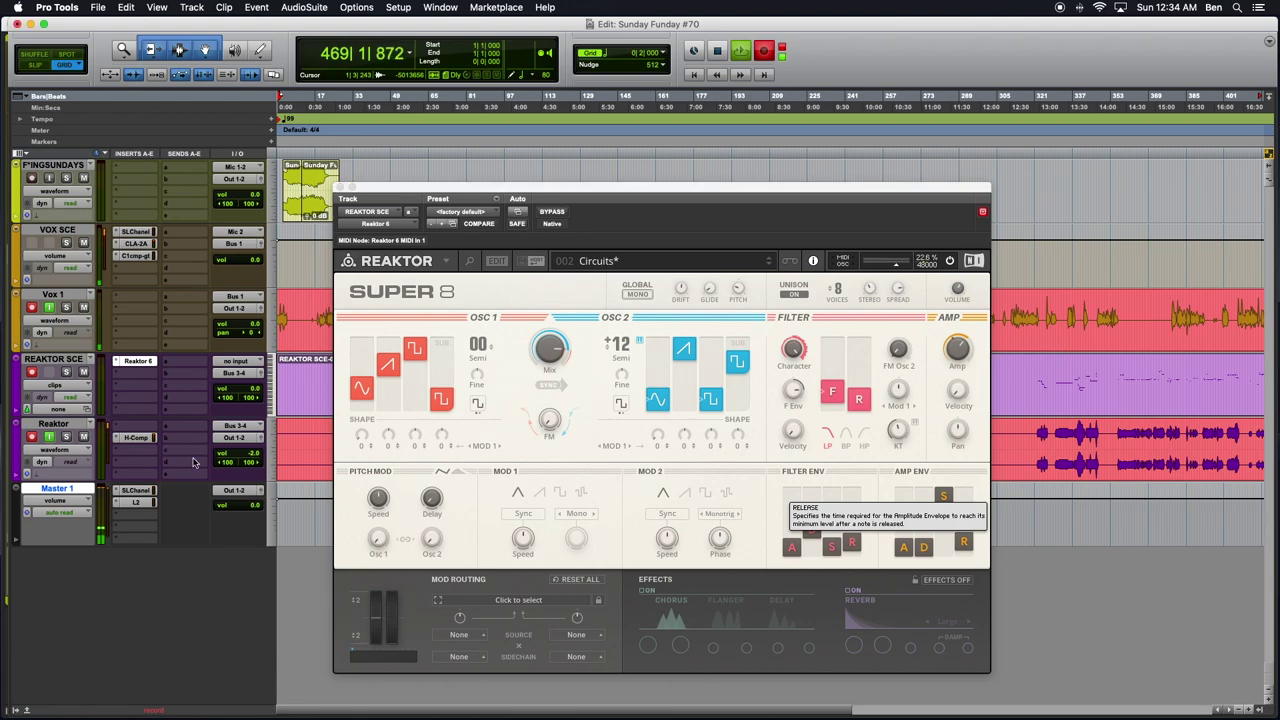
Select the oscillator mix as the modulation target and set its first modulation source to Modwheel
left_click(958, 305)
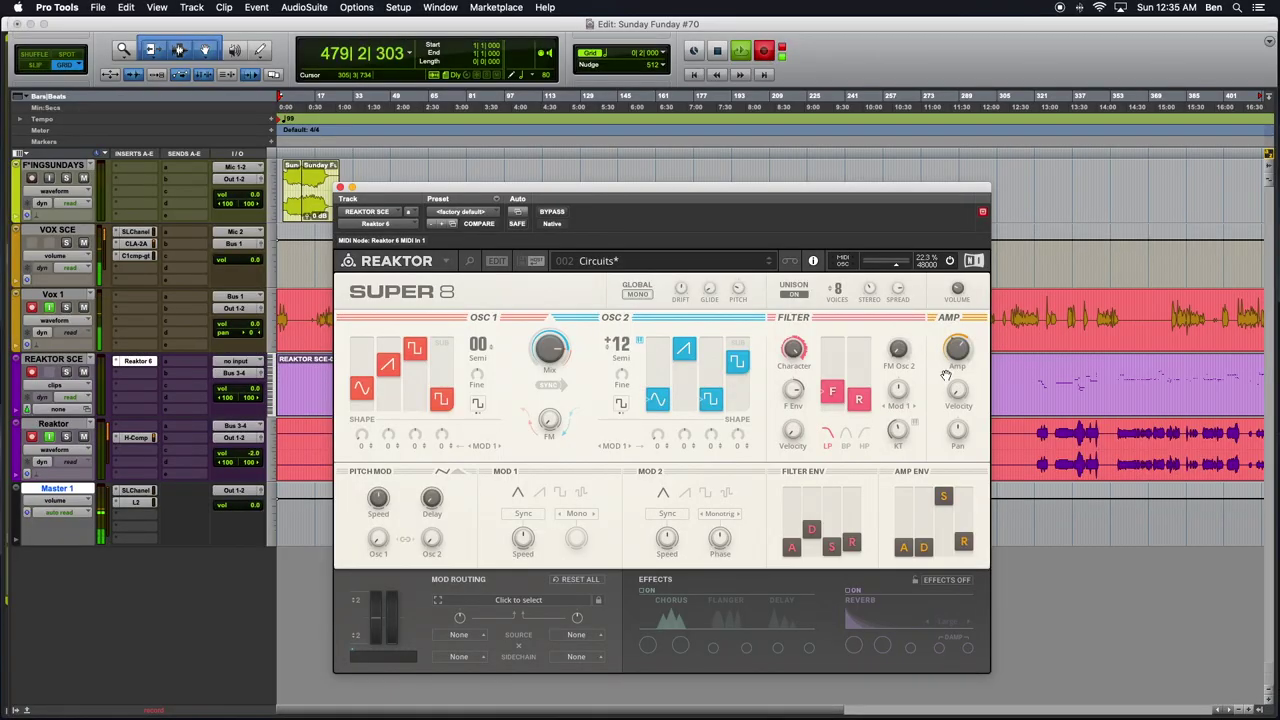
left_click(513, 601)
left_click(549, 355)
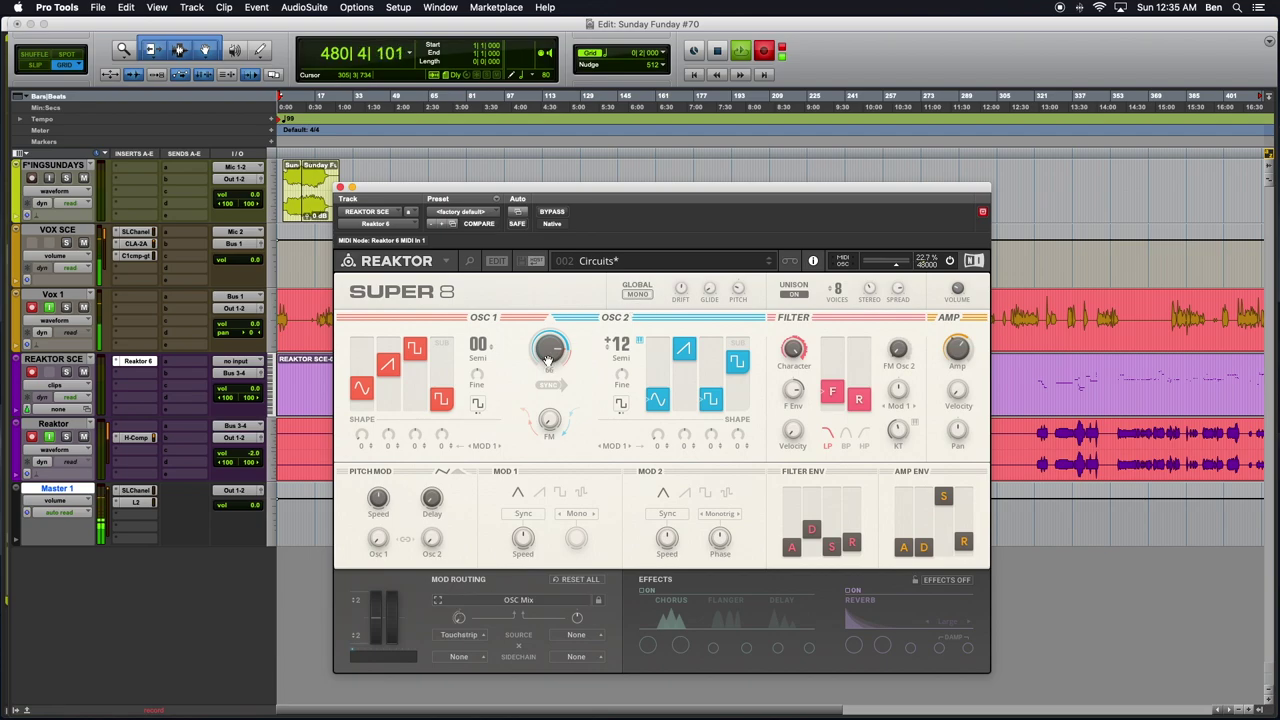
left_click(459, 634)
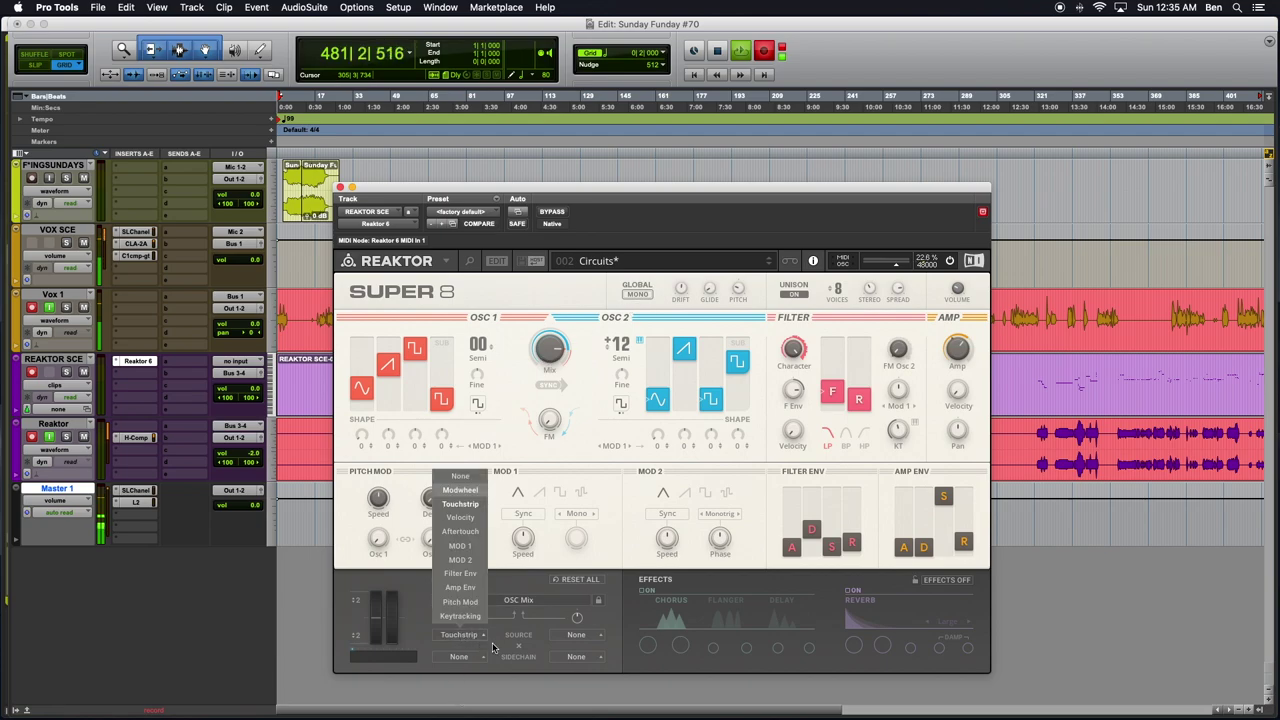
left_click(460, 494)
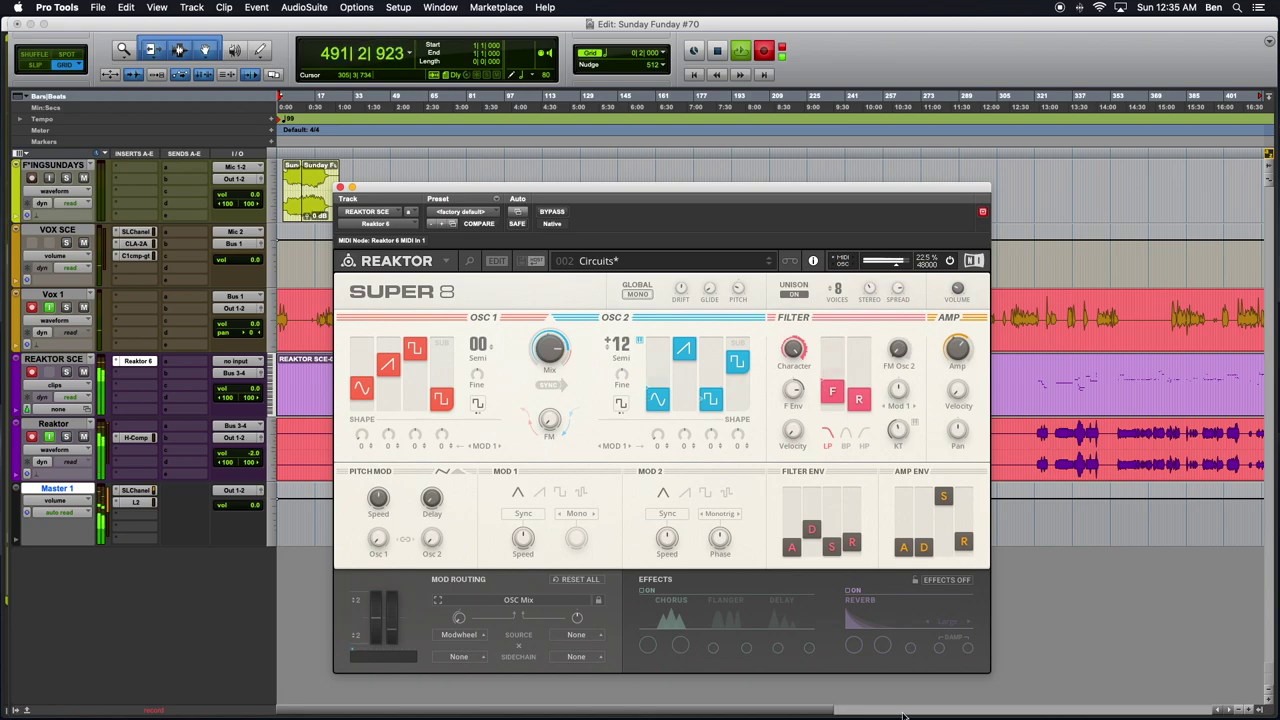
Turn on the reverb for the Circuits preset and adjust its pre-delay and level
left_click(847, 591)
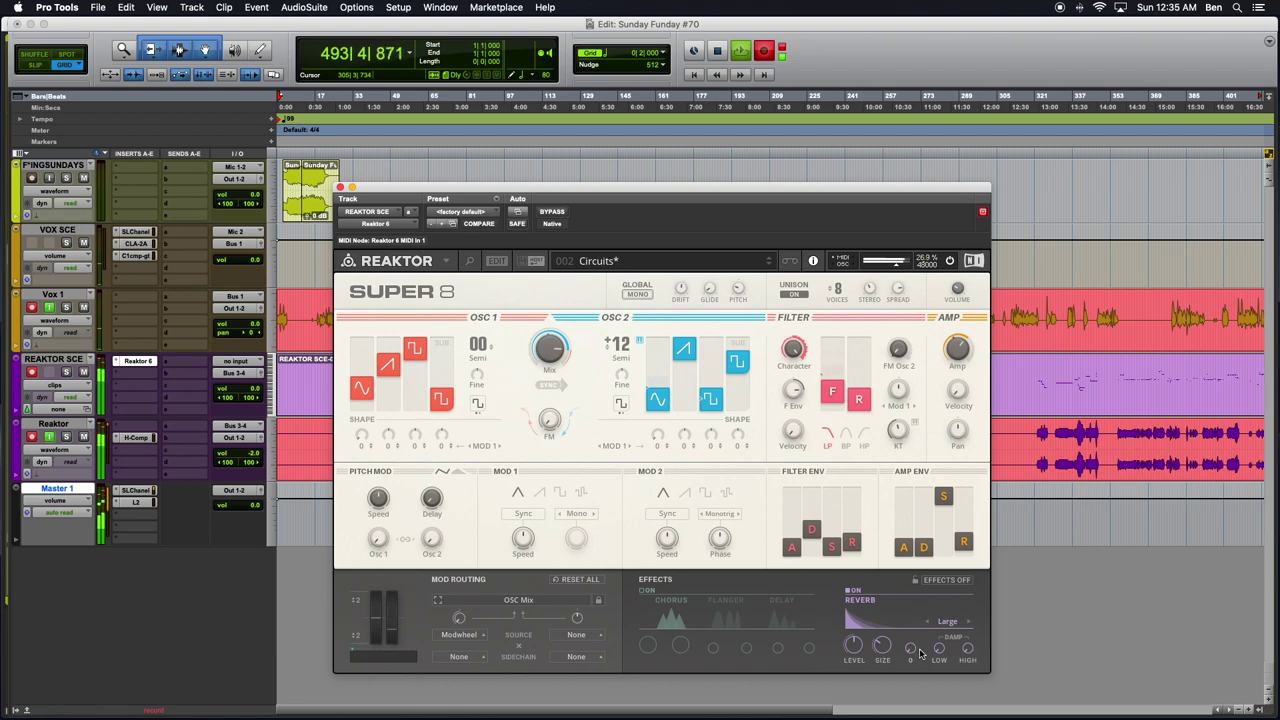
left_click_drag(910, 649, 912, 626)
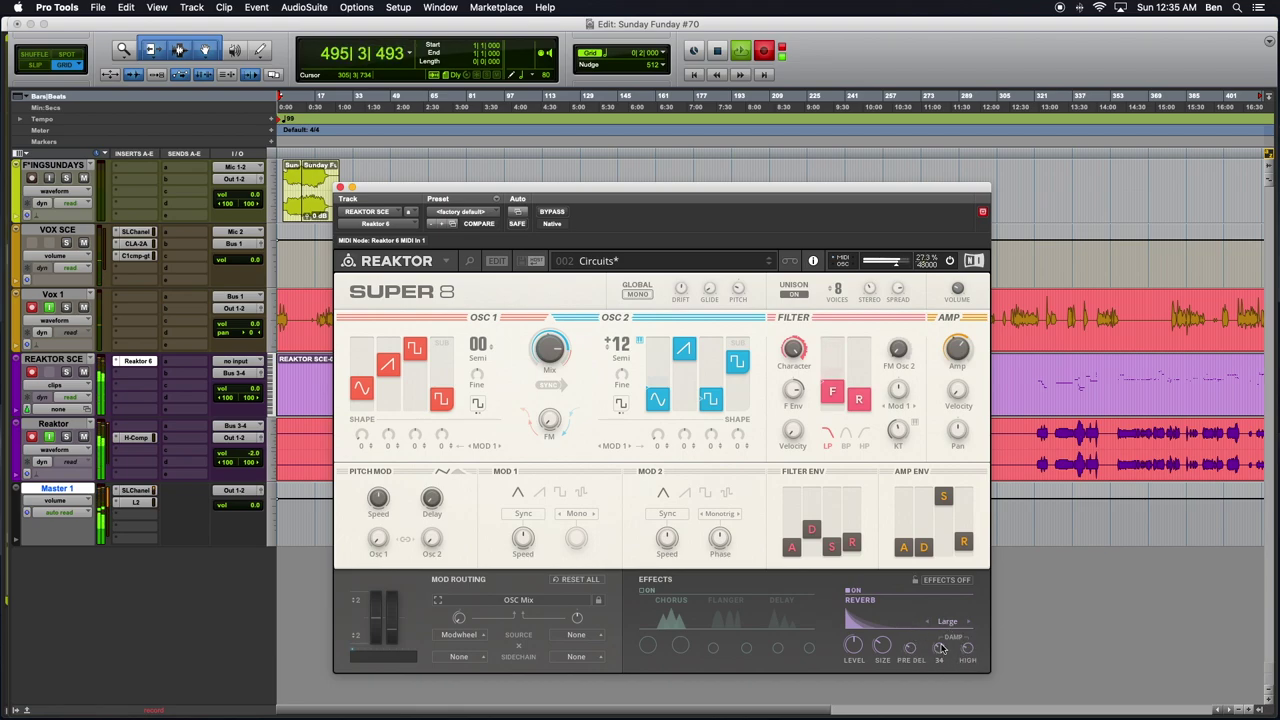
left_click_drag(853, 646, 850, 614)
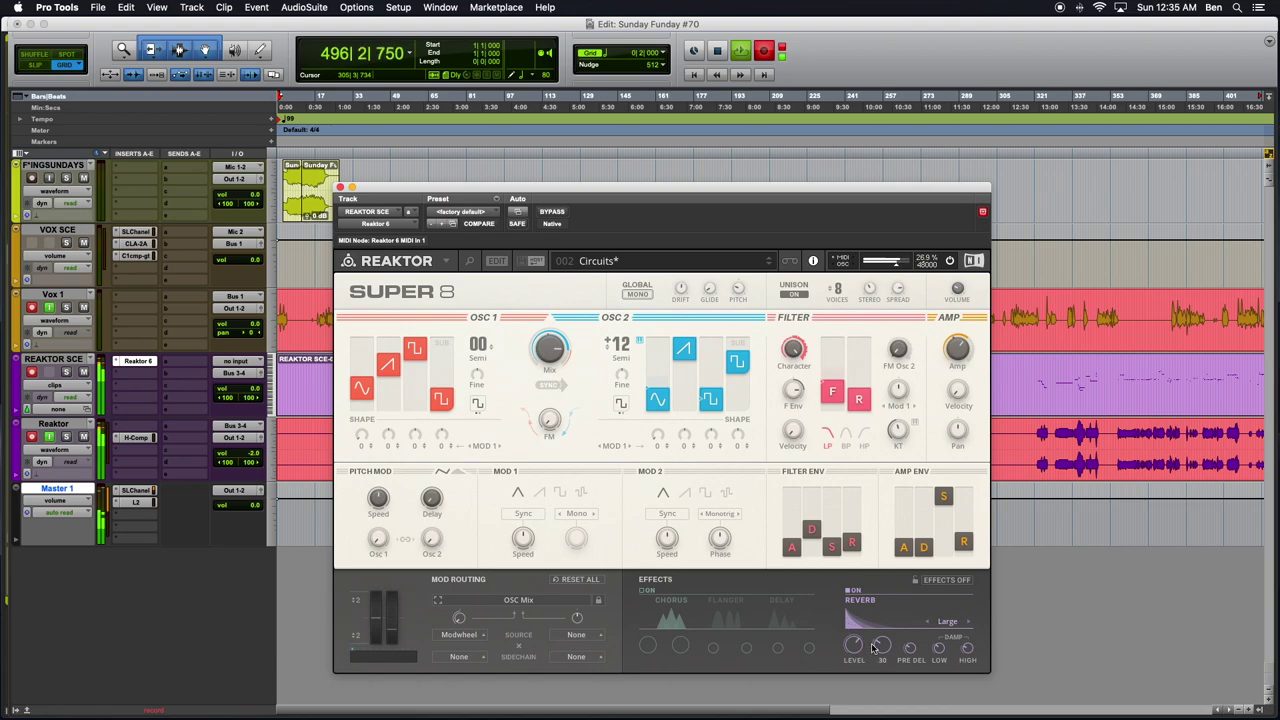
Switch the reverb type to Small and set its size to about 71 and level to about 46
left_click(926, 623)
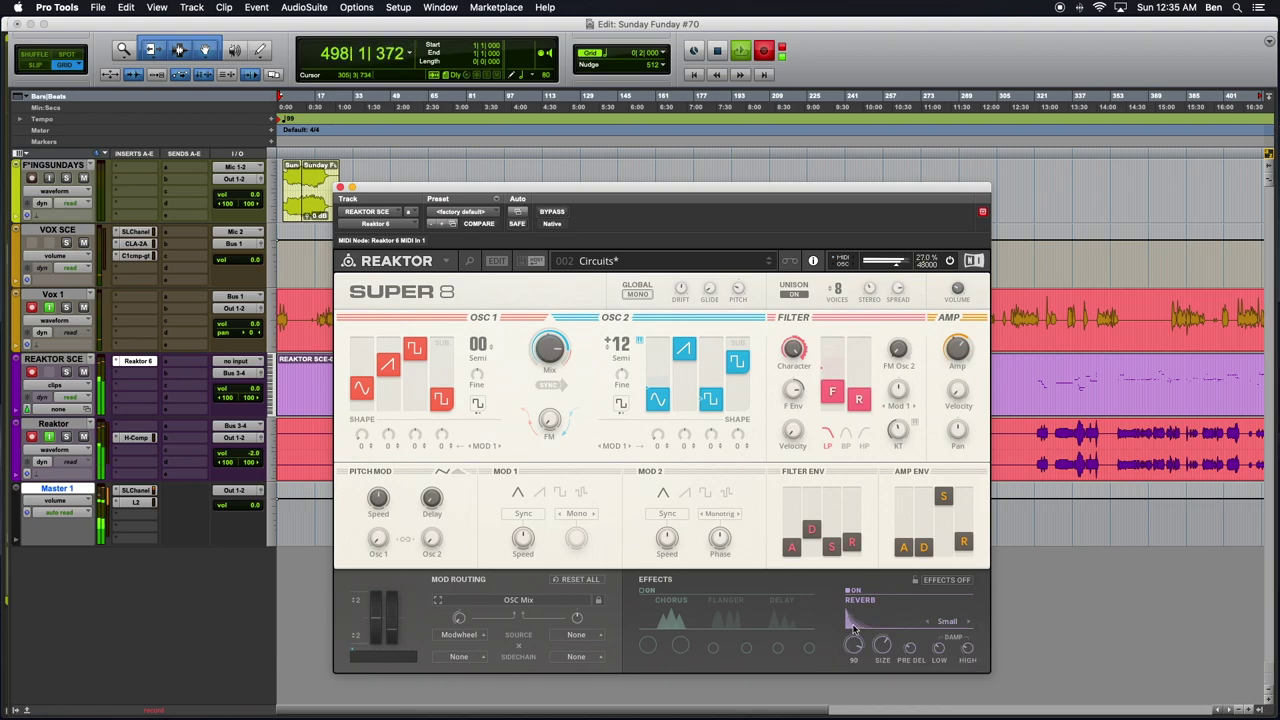
left_click_drag(879, 650, 882, 645)
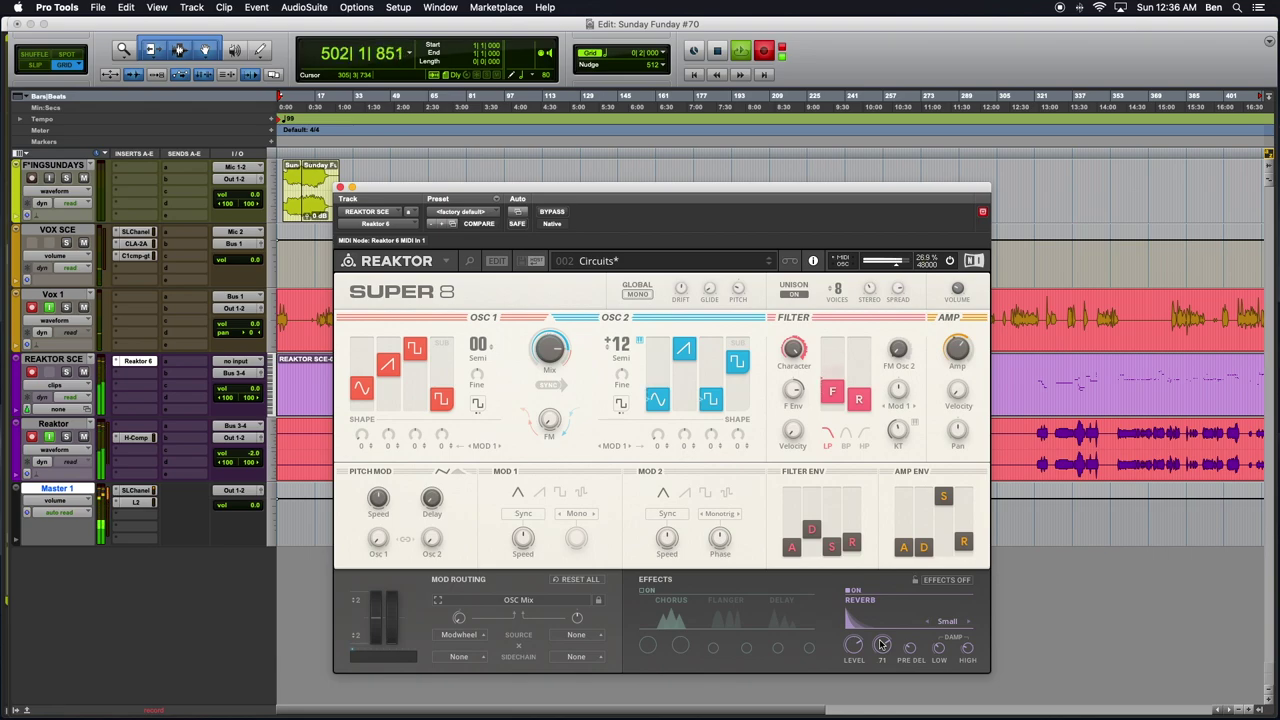
mouse_move(873, 646)
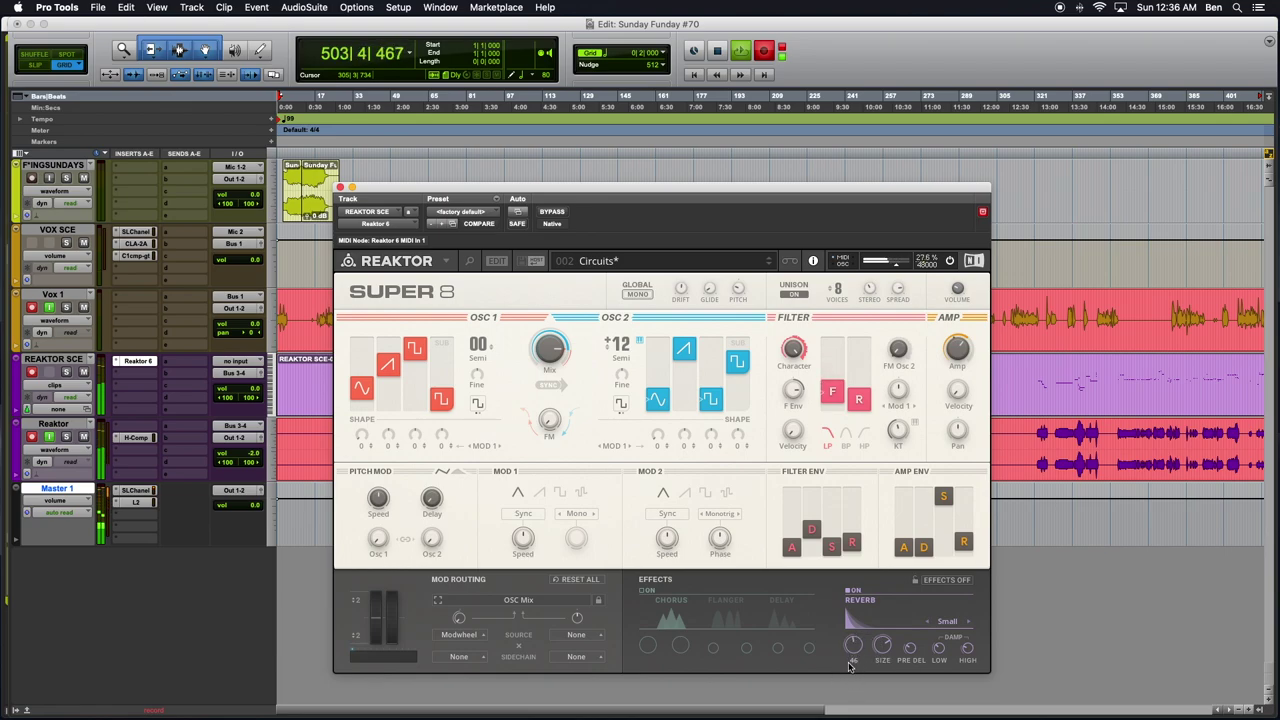